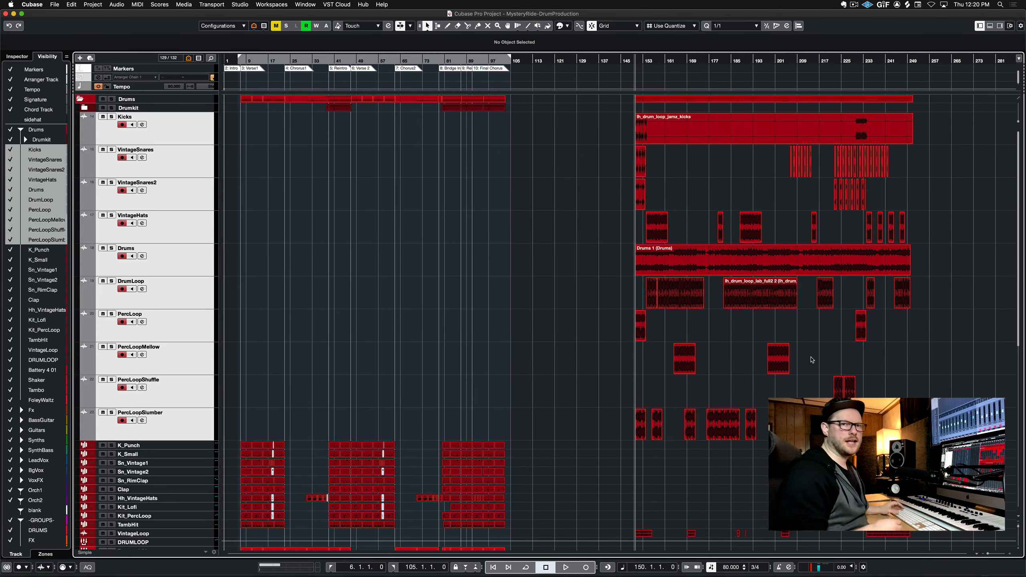
Play back the drum section starting at bar 150 to audition the loops
key(h)
key(h)
key(h)
key(h)
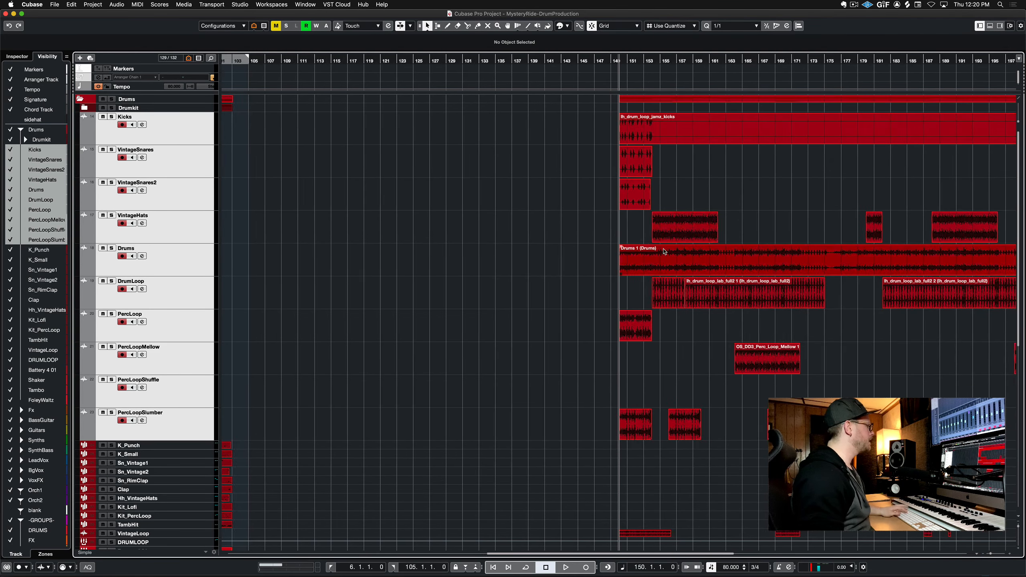
key(h)
key(h)
key(h)
key(h)
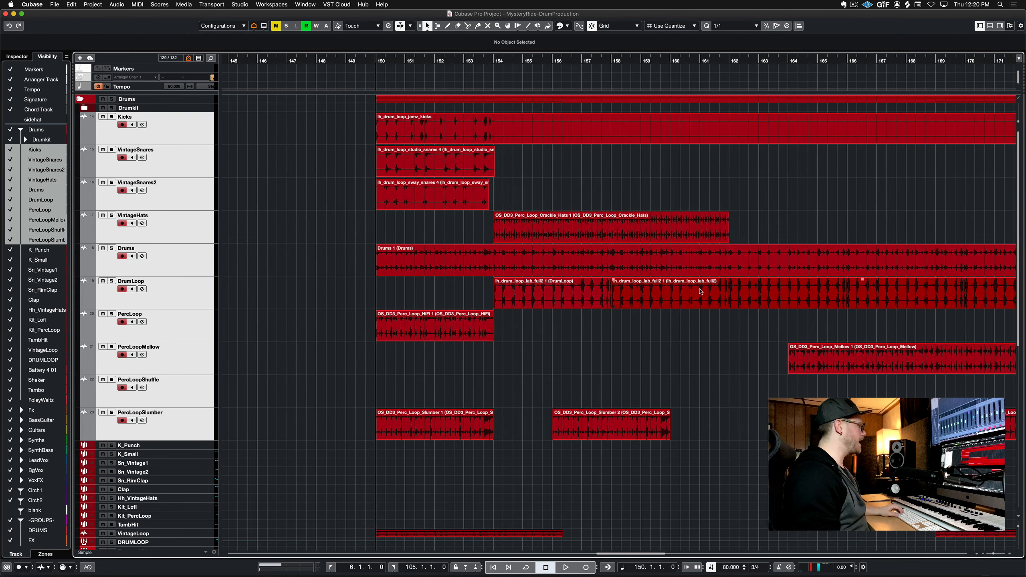
scroll(701, 291, down, 1)
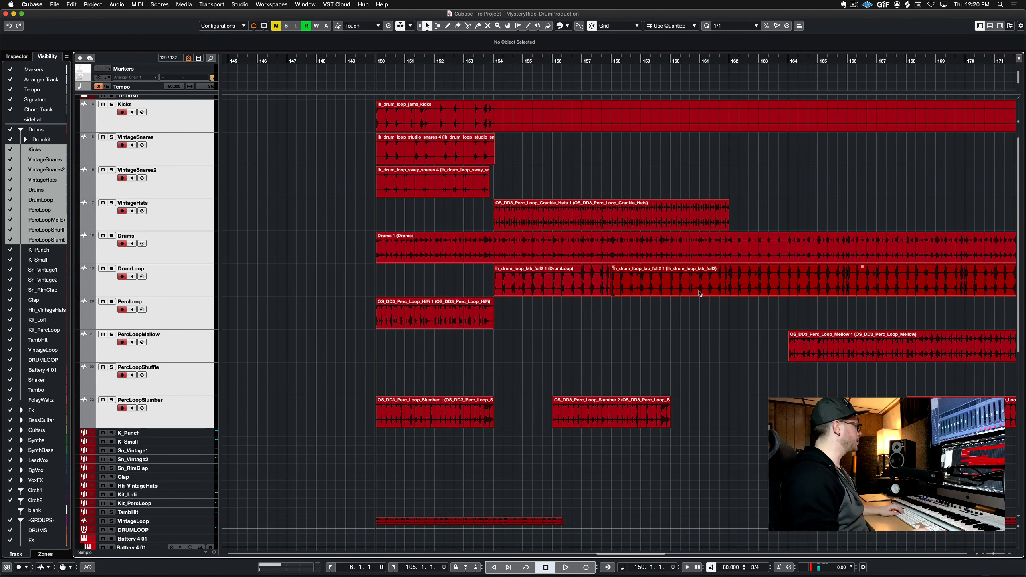
key(space)
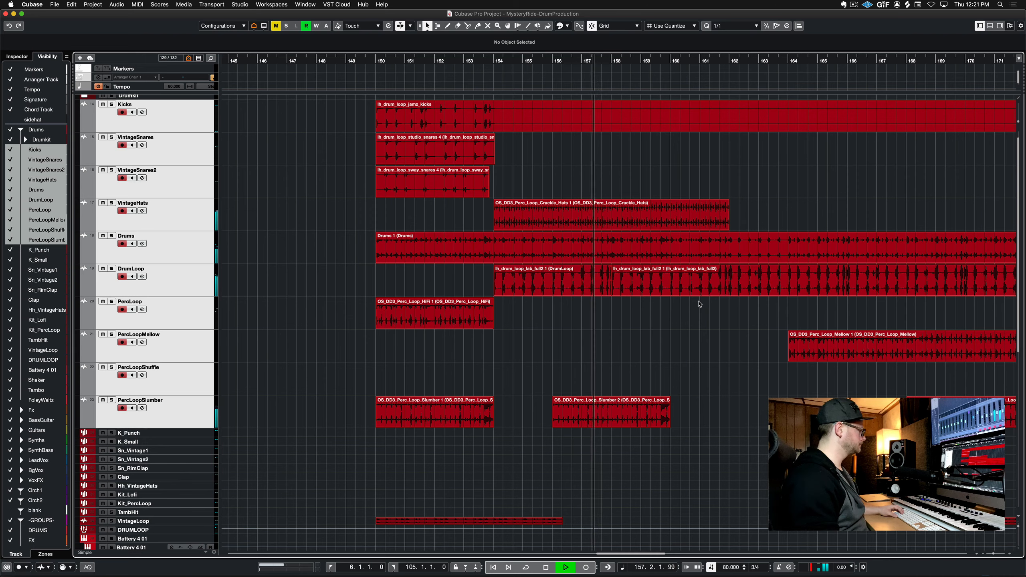
key(space)
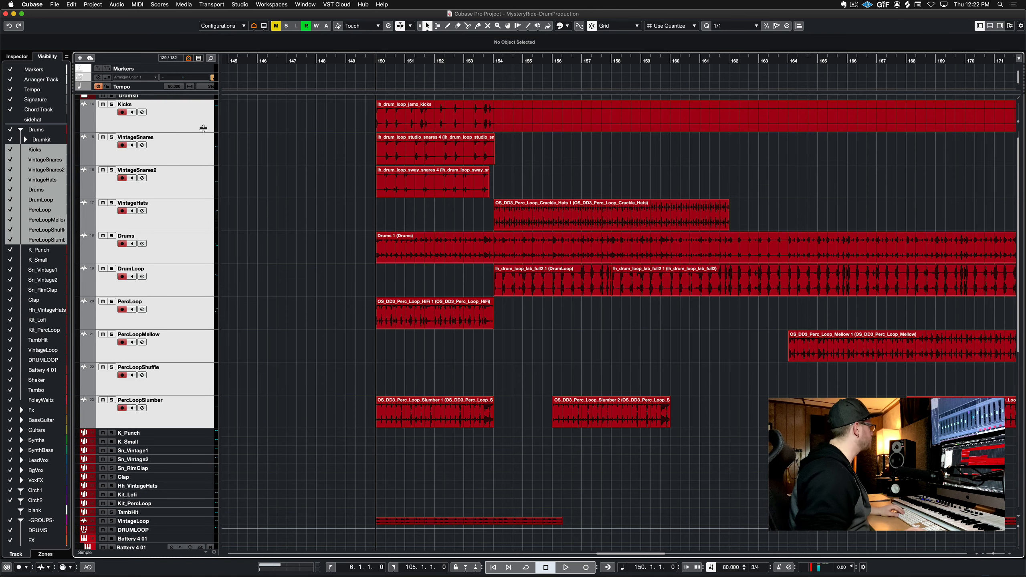
Solo the Kicks track and play it back
click(193, 112)
key(s)
key(space)
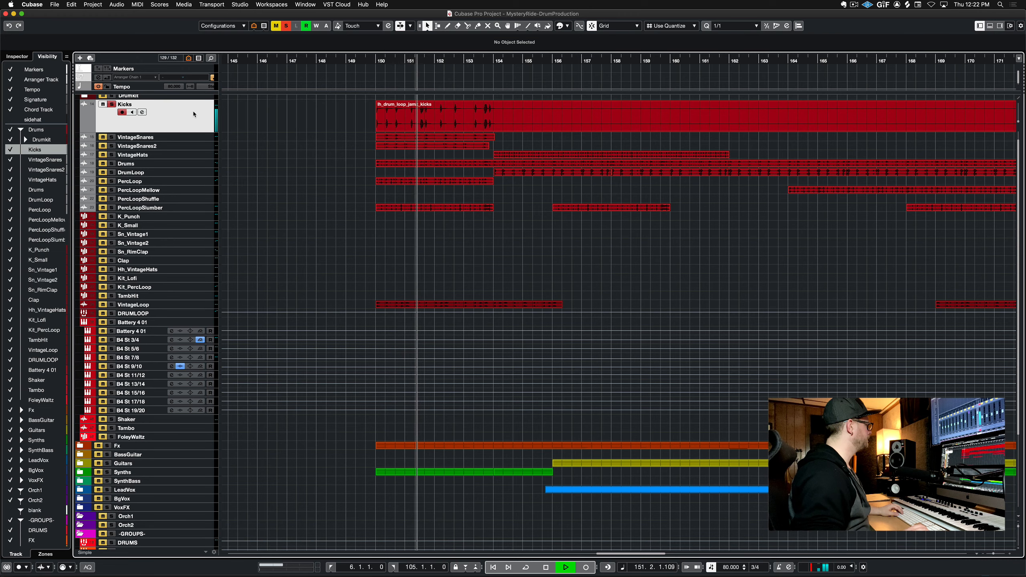
key(space)
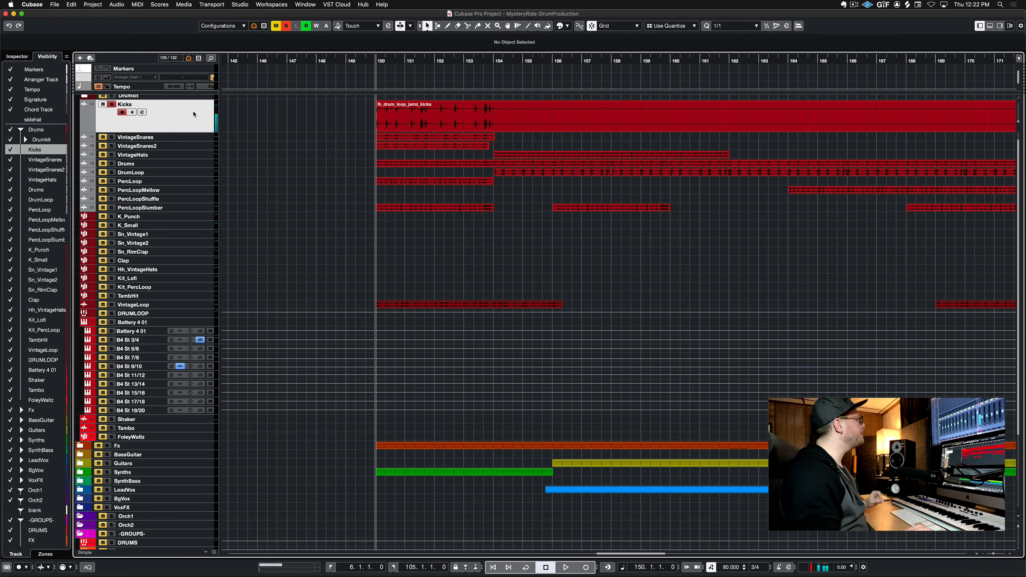
Enlarge the Kicks track's height and place the playback cursor near bar 151
key(h)
key(h)
key(h)
key(h)
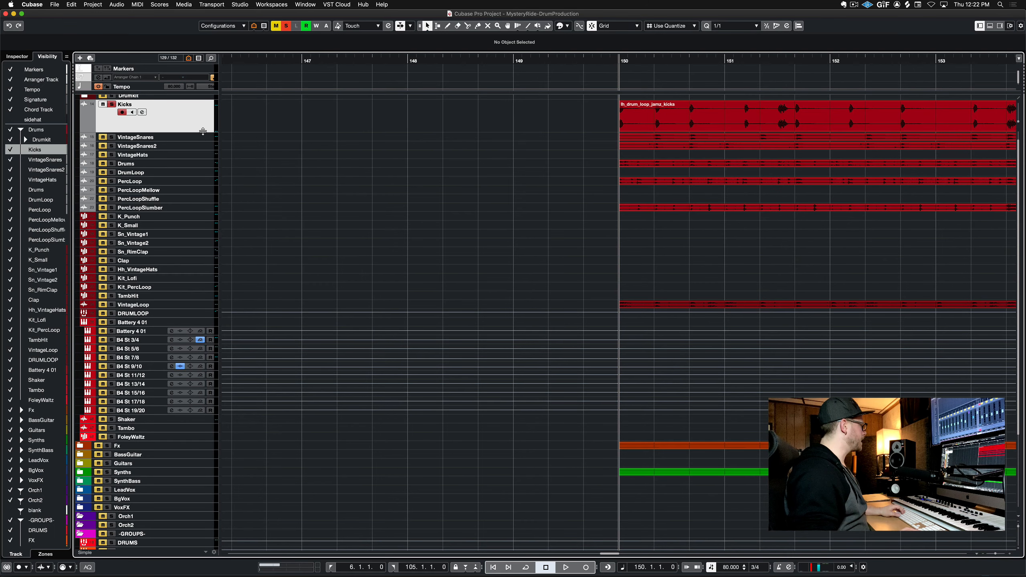
drag(203, 132, 194, 196)
scroll(762, 200, right, 4)
scroll(762, 199, right, 5)
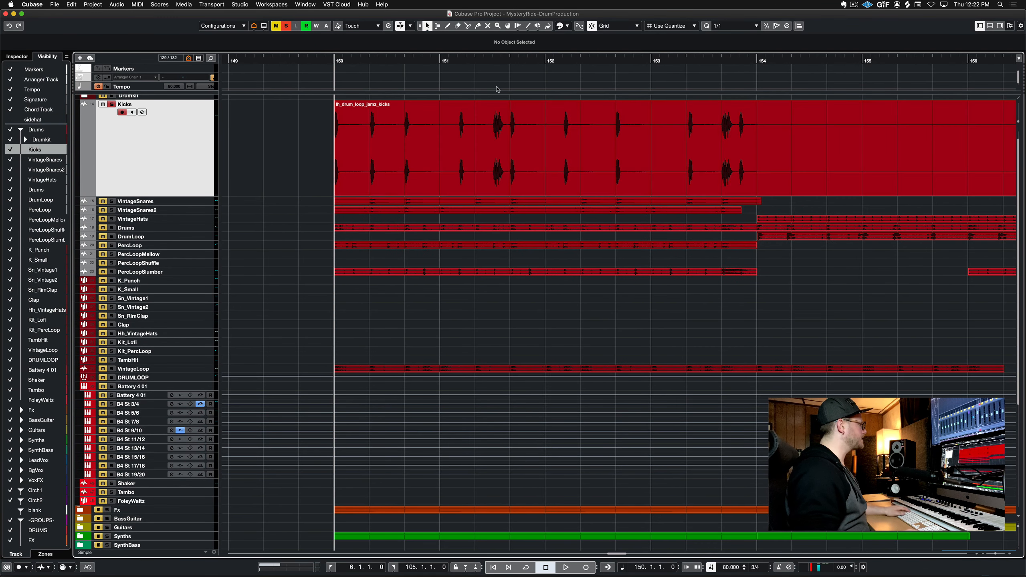
click(488, 64)
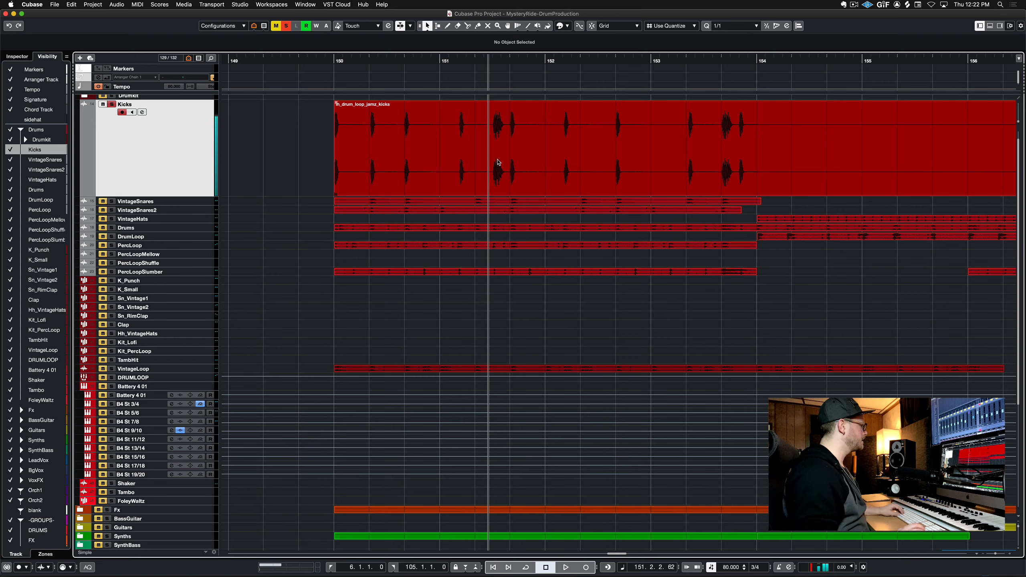
click(506, 59)
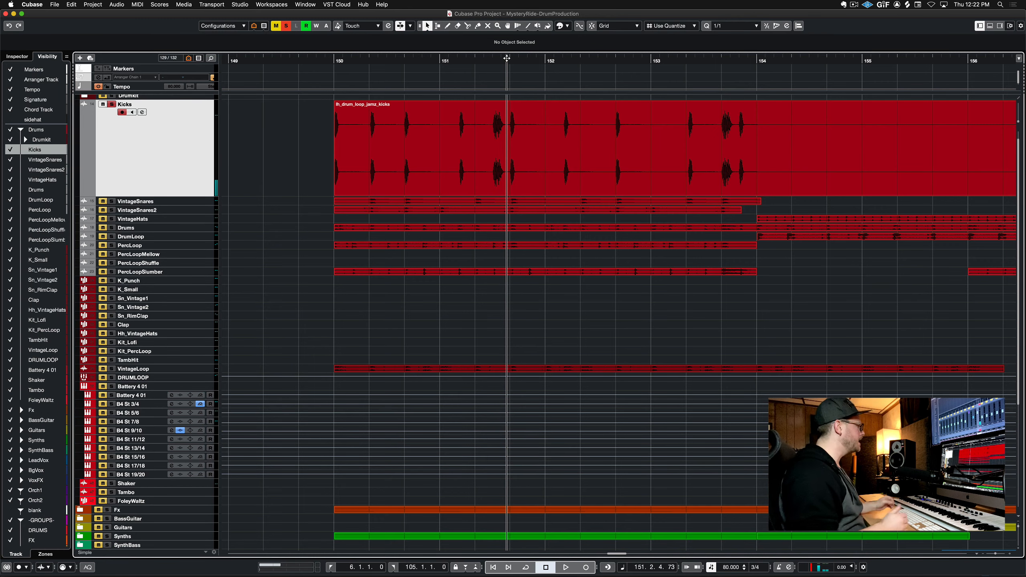
Select the VintageSnares track and play it from bar 150
key(Down)
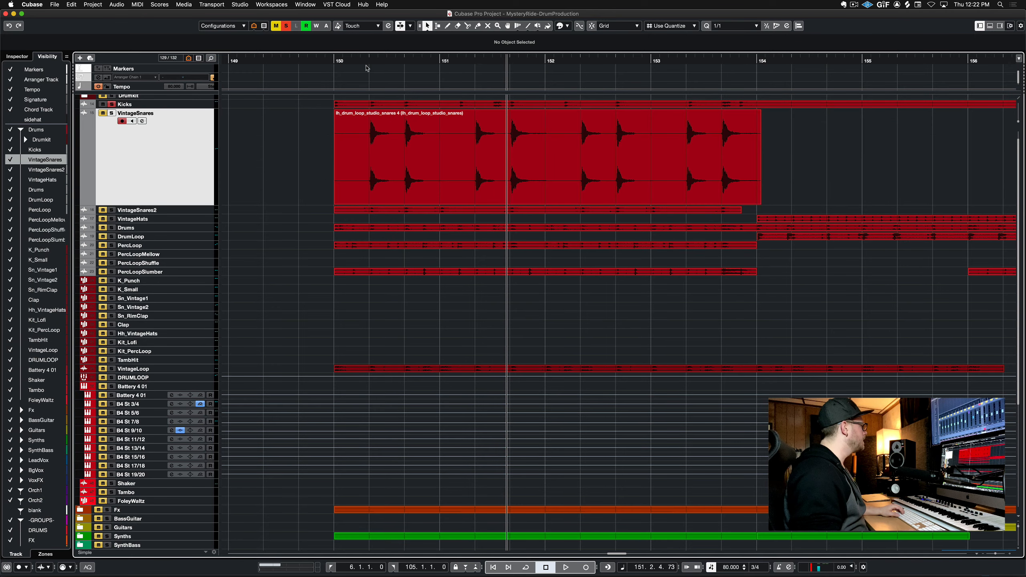
click(332, 61)
key(space)
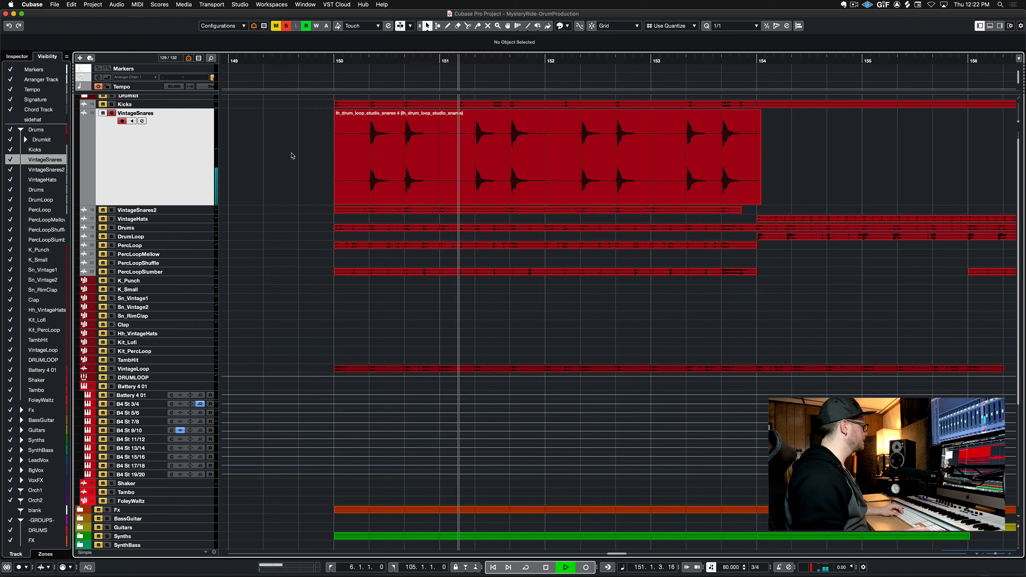
key(space)
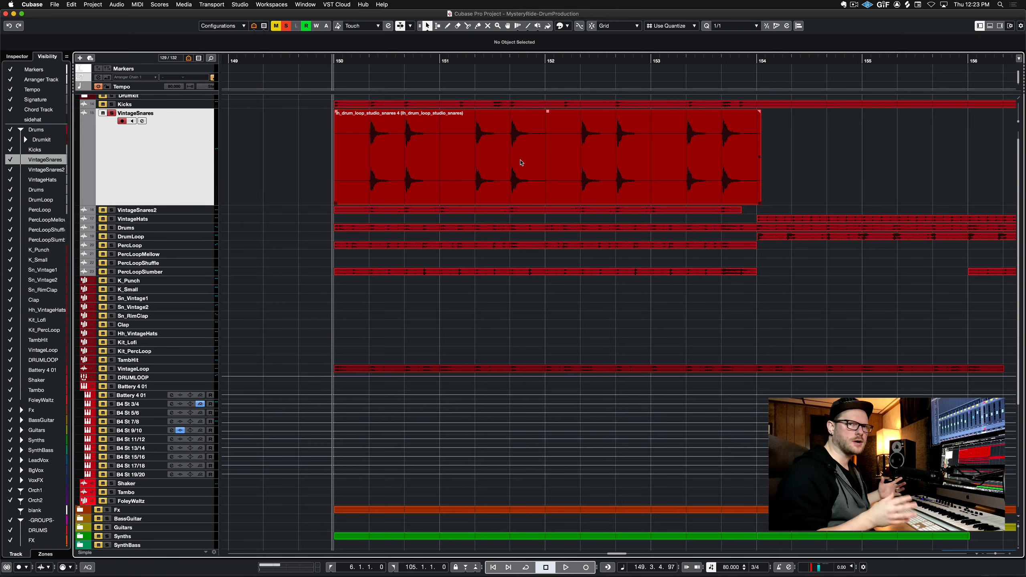
Solo VintageSnares, then VintageSnares2, and play VintageSnares2 from bar 150
key(s)
click(202, 122)
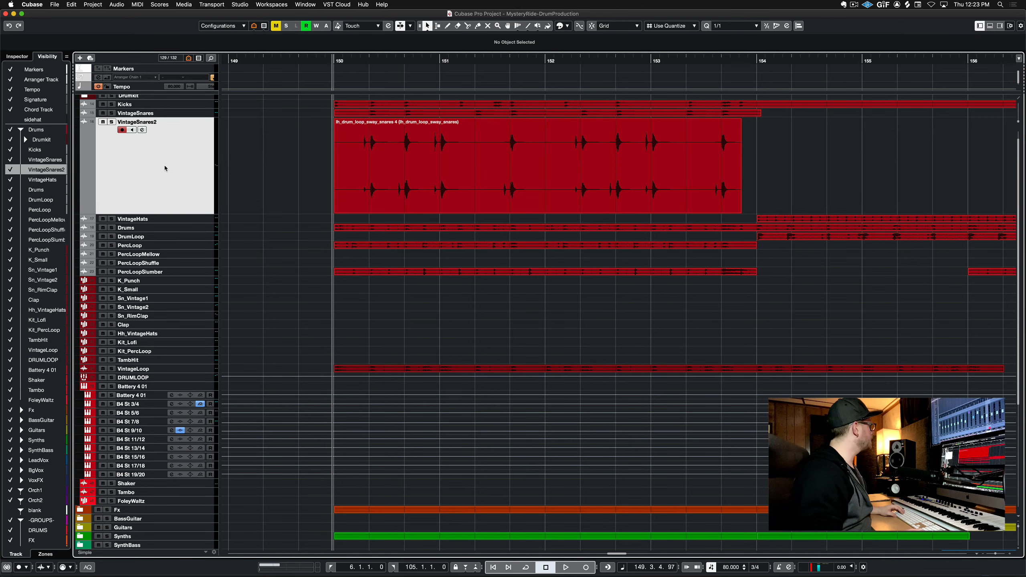
key(s)
key(space)
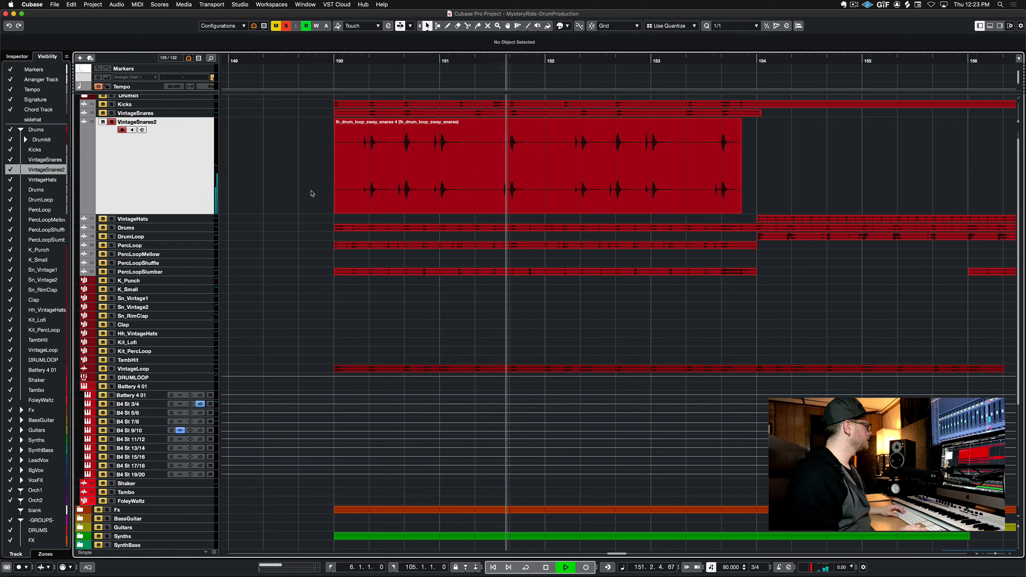
key(space)
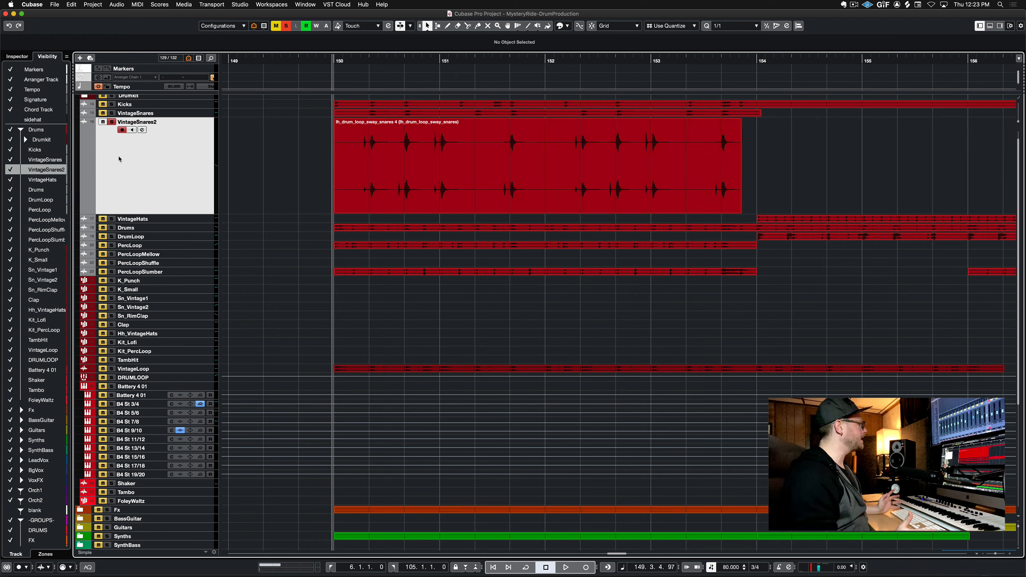
Solo the VintageHats track and play it from bar 154
key(s)
key(Down)
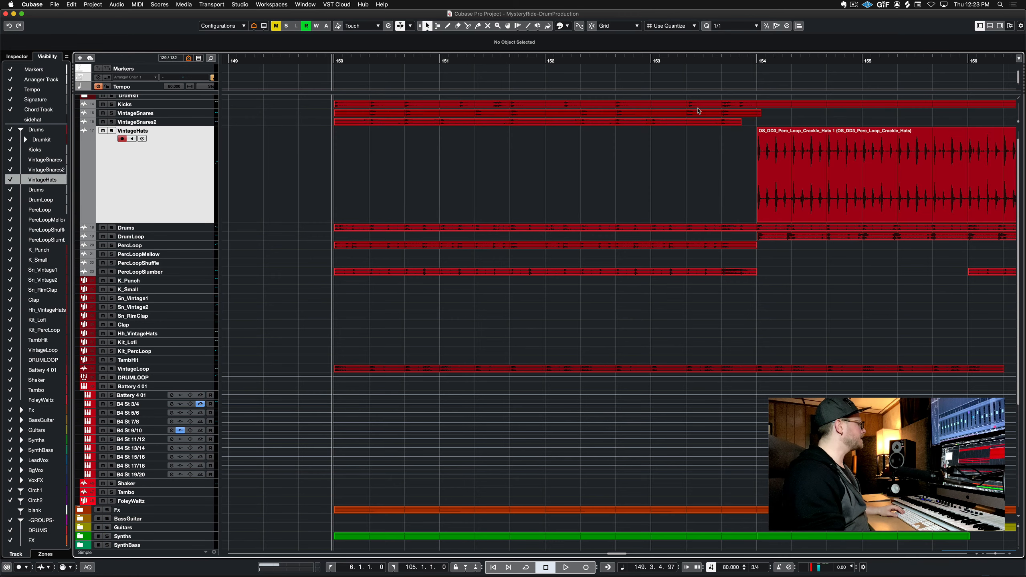
key(s)
click(750, 59)
key(space)
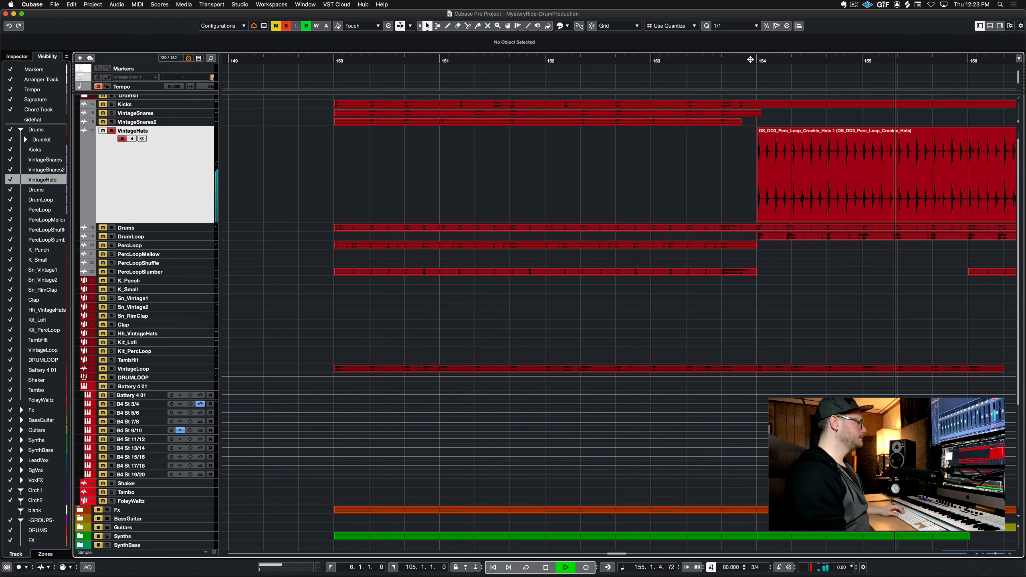
key(space)
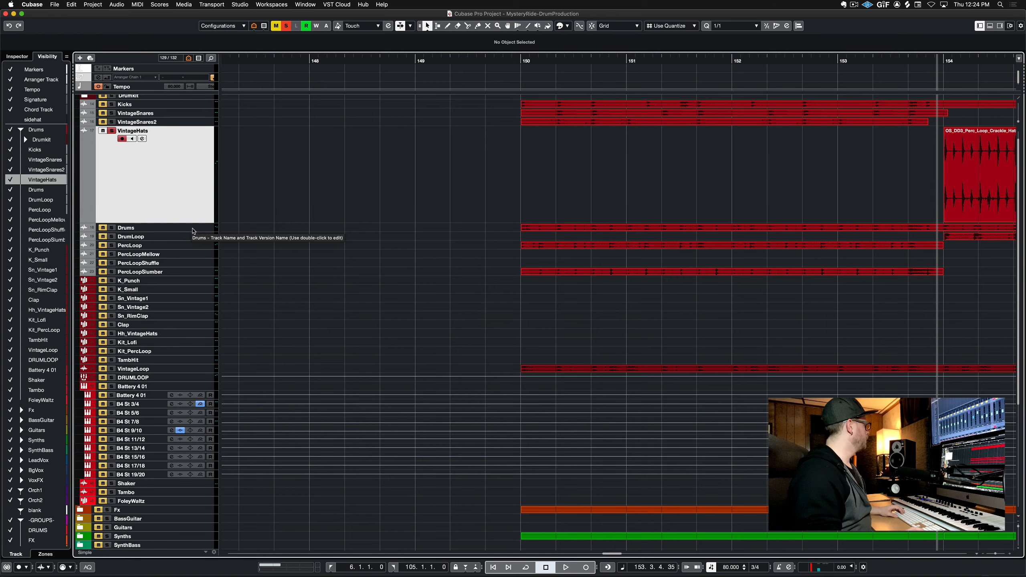
Solo the Drums track and play it from bar 150
key(s)
click(207, 227)
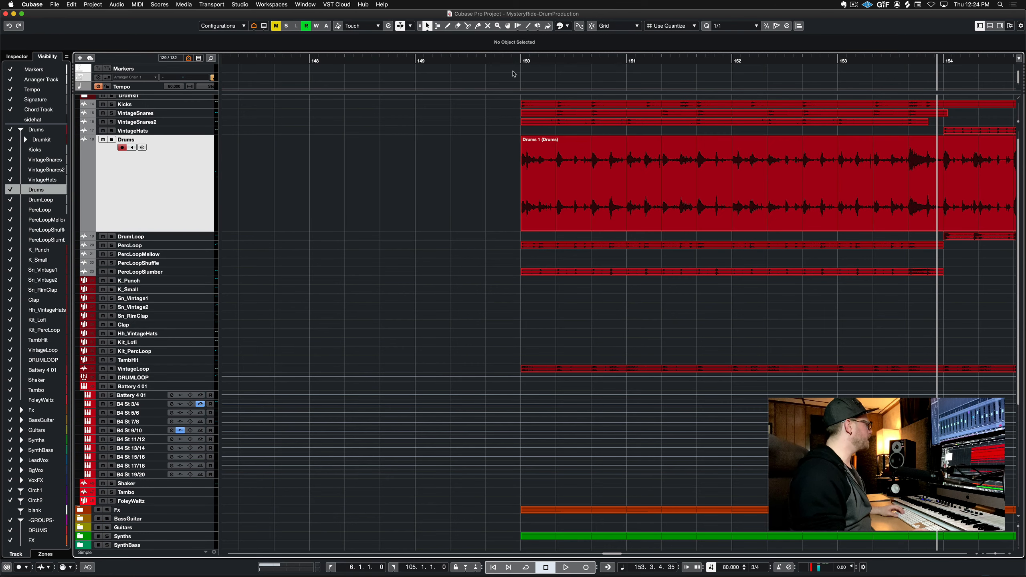
click(518, 59)
key(s)
key(space)
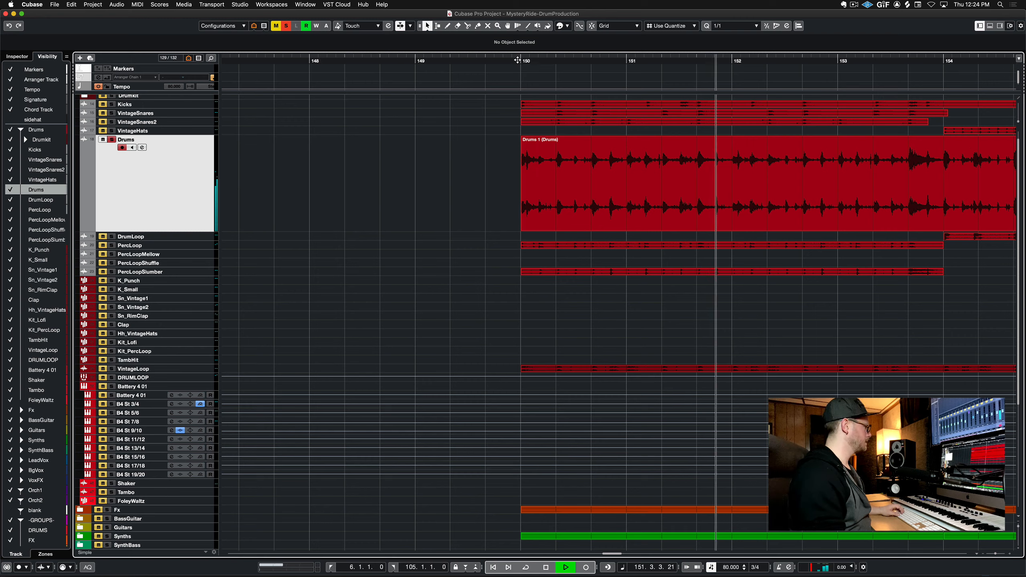
key(space)
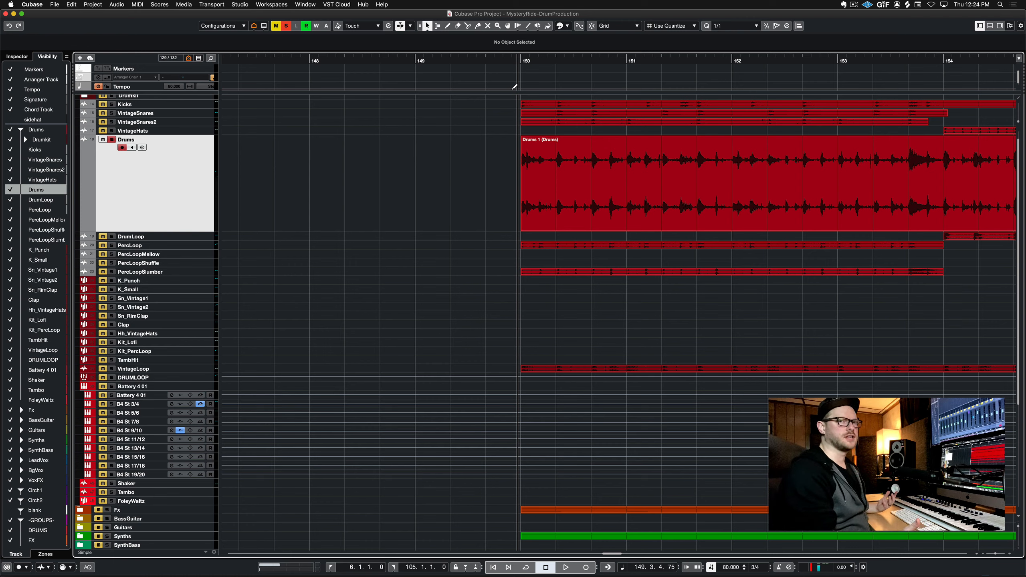
Solo the DrumLoop track and play it from bar 154
key(s)
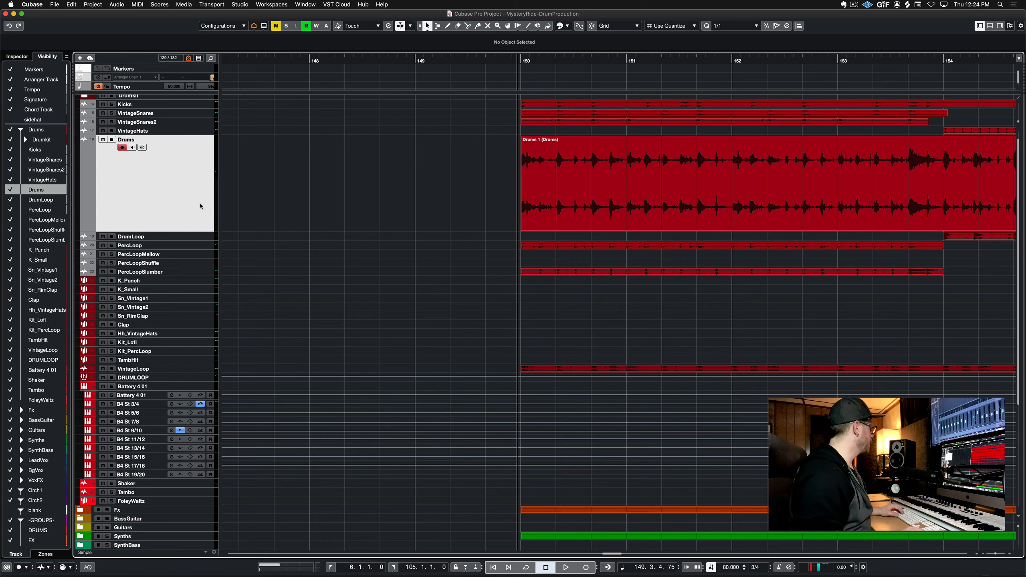
click(204, 237)
scroll(639, 222, right, 5)
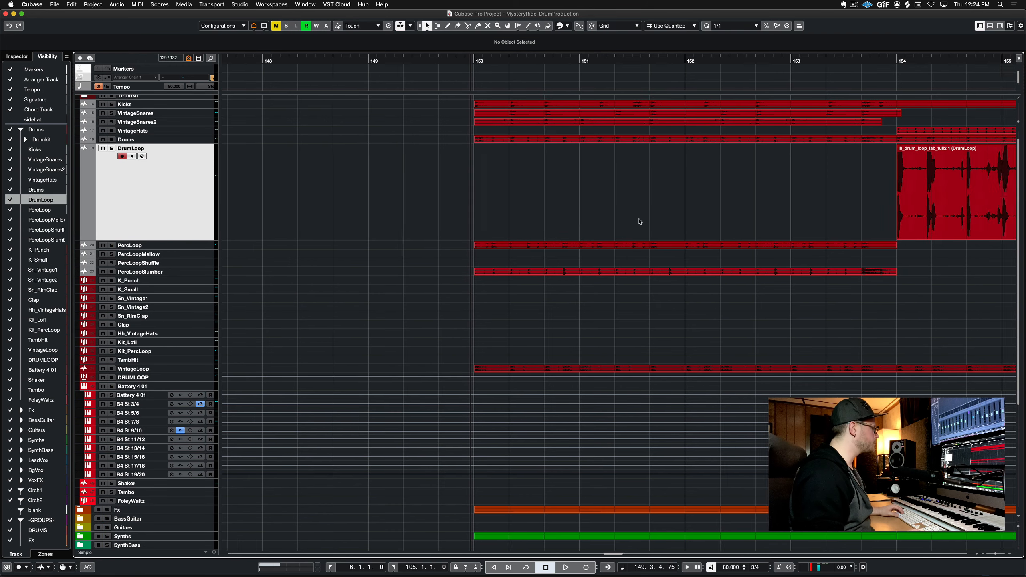
click(728, 59)
key(s)
key(space)
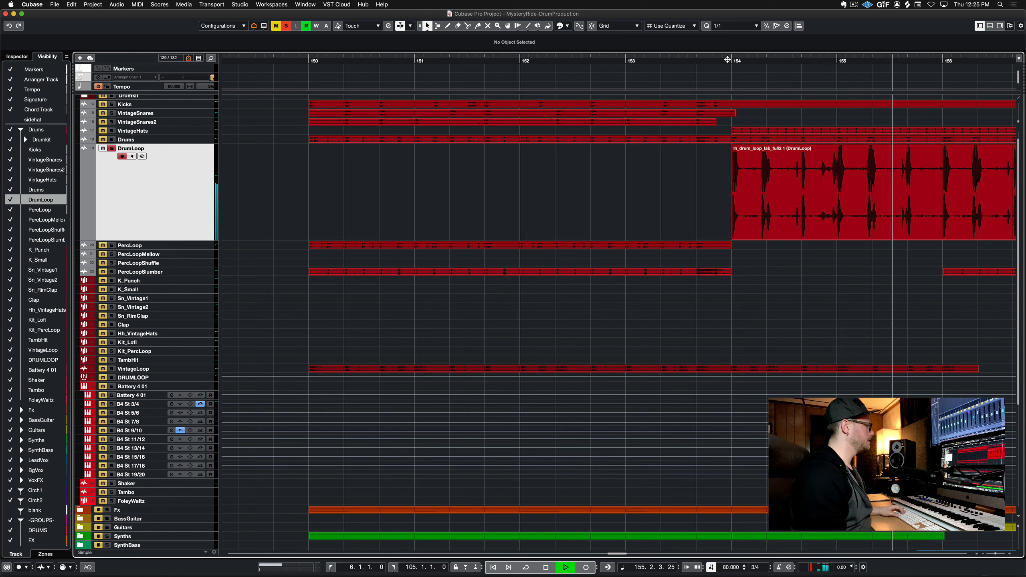
key(space)
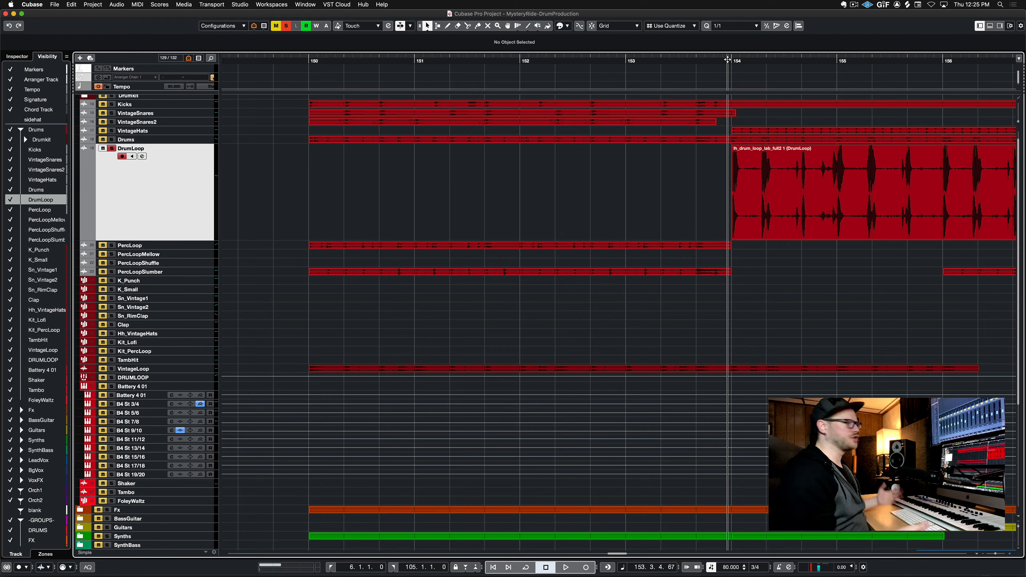
Select the PercLoop track and play it from bar 150
key(Down)
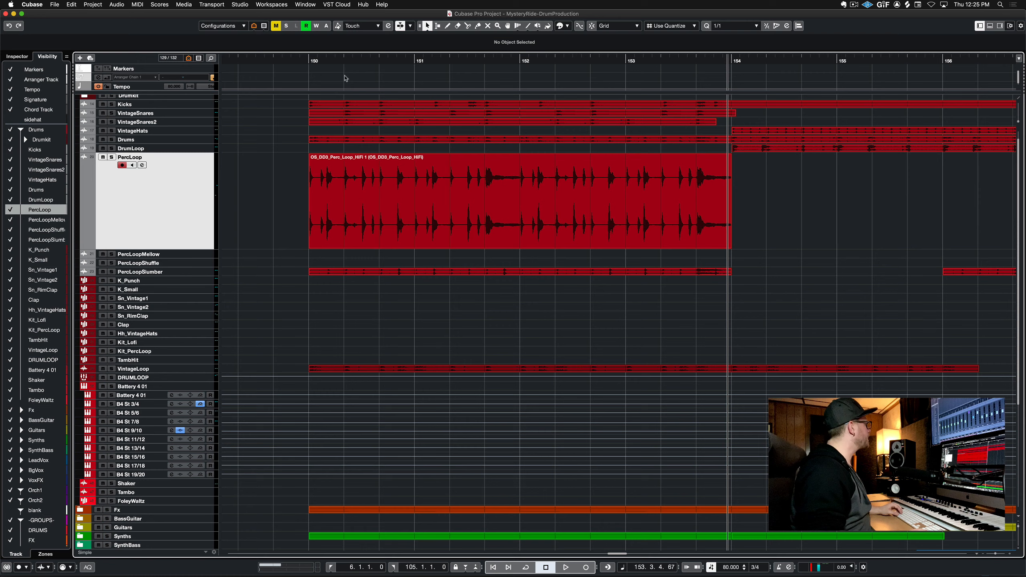
click(303, 60)
key(space)
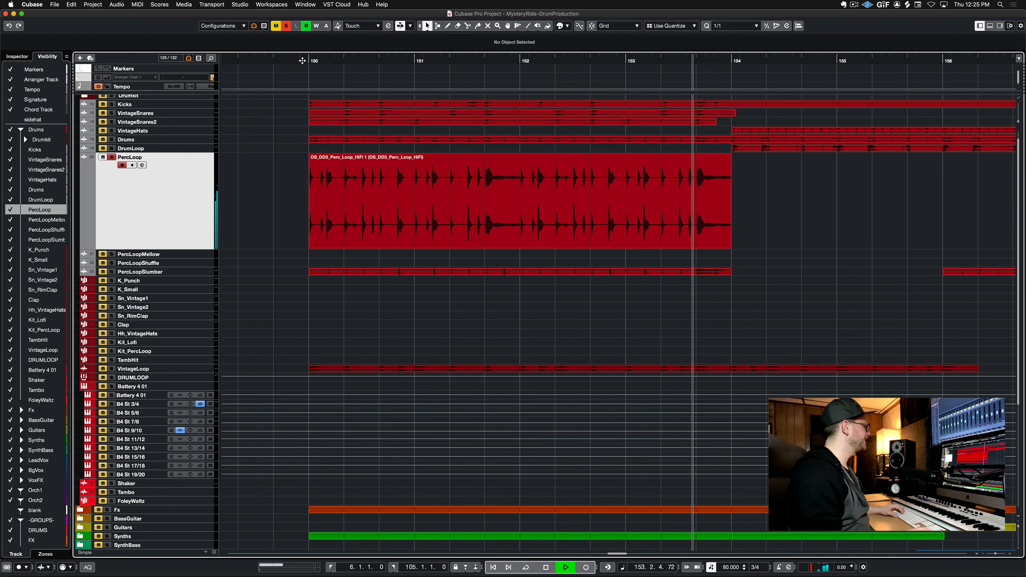
key(space)
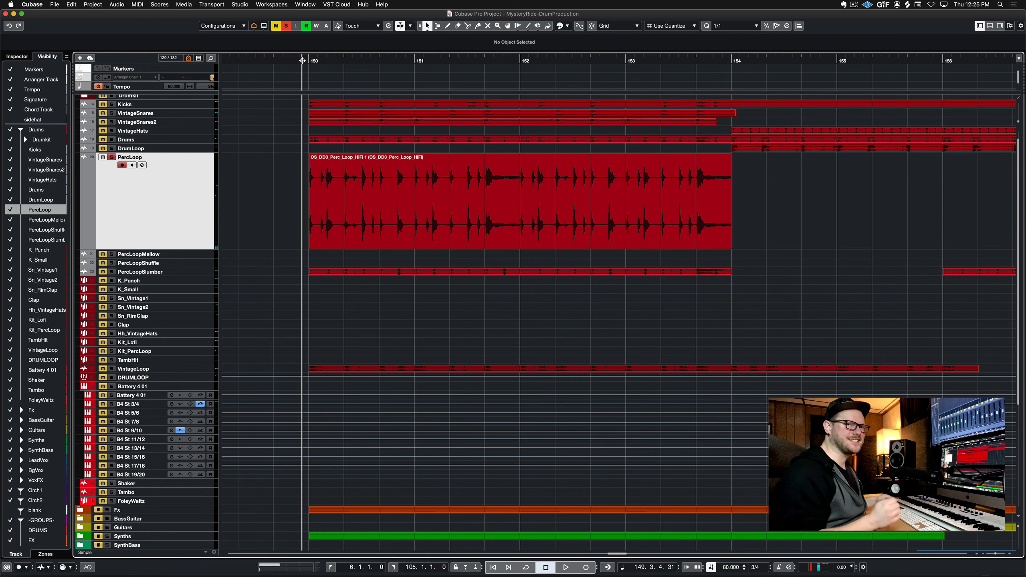
Select the PercLoopMellow, PercLoopShuffle and PercLoopSlumber tracks together
click(204, 254)
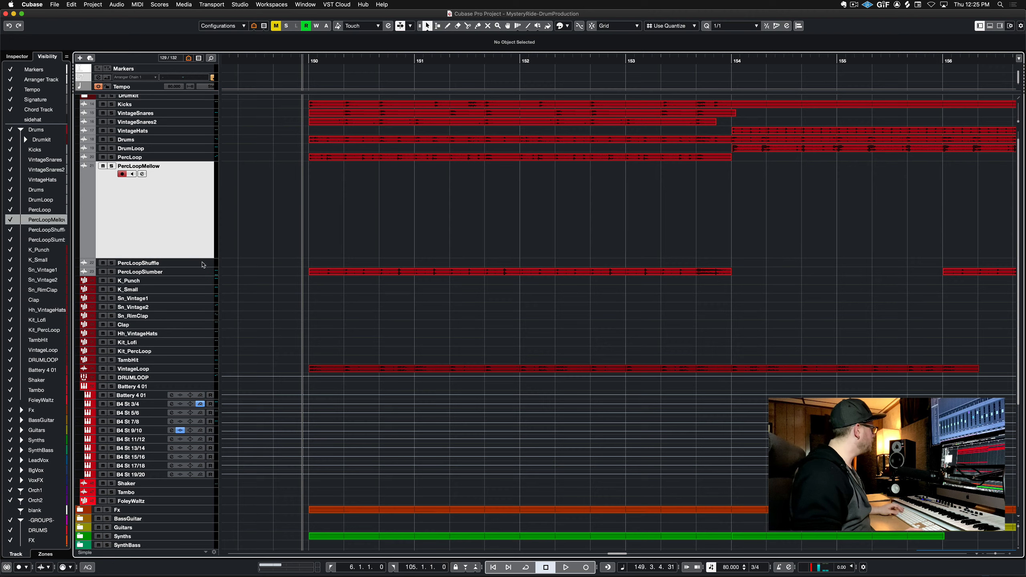
shift+click(203, 265)
shift+click(206, 361)
key(g)
key(g)
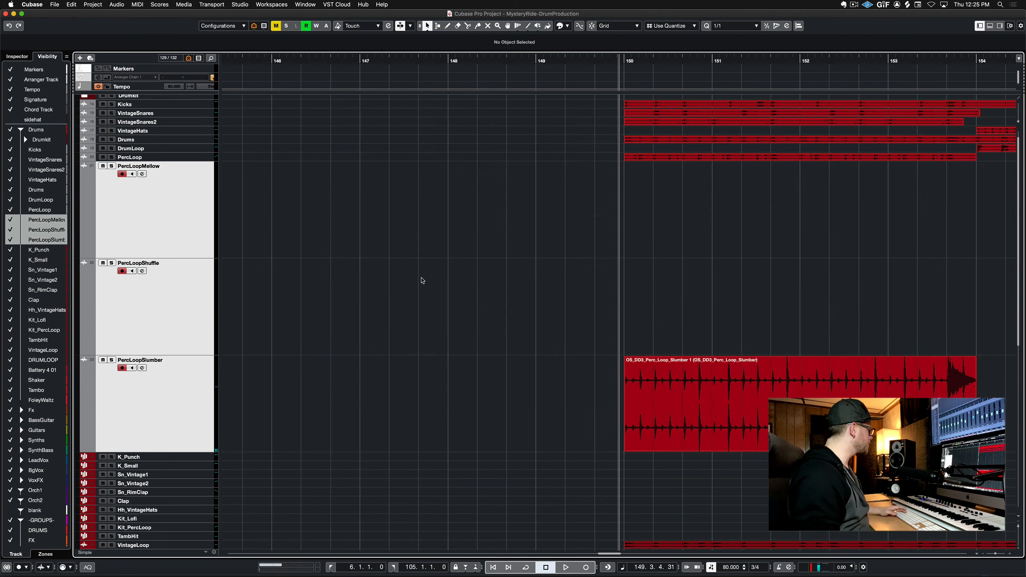
key(g)
Select only the PercLoopMellow track and return the cursor to the project start
scroll(423, 279, right, 5)
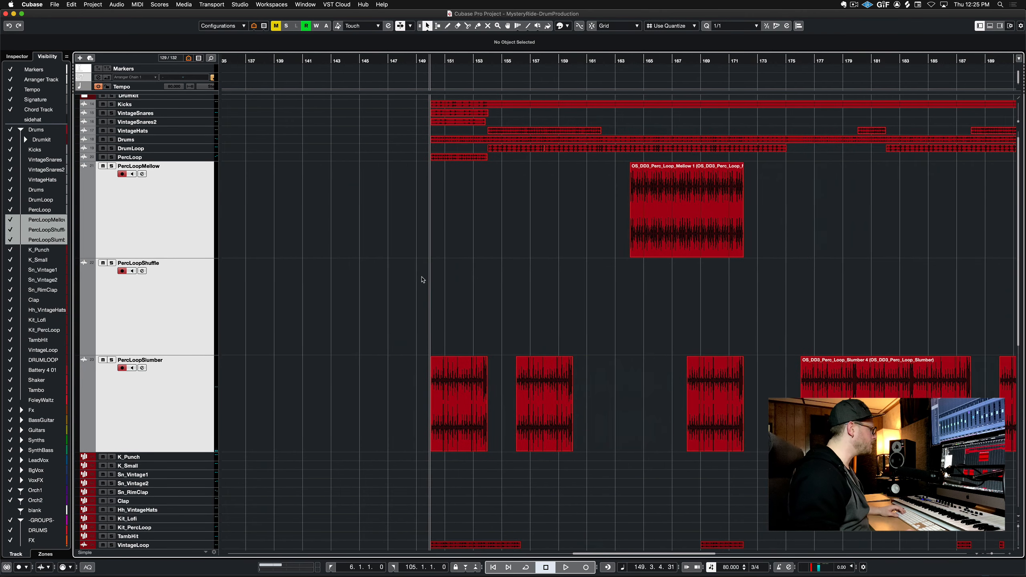
scroll(422, 280, left, 3)
click(199, 234)
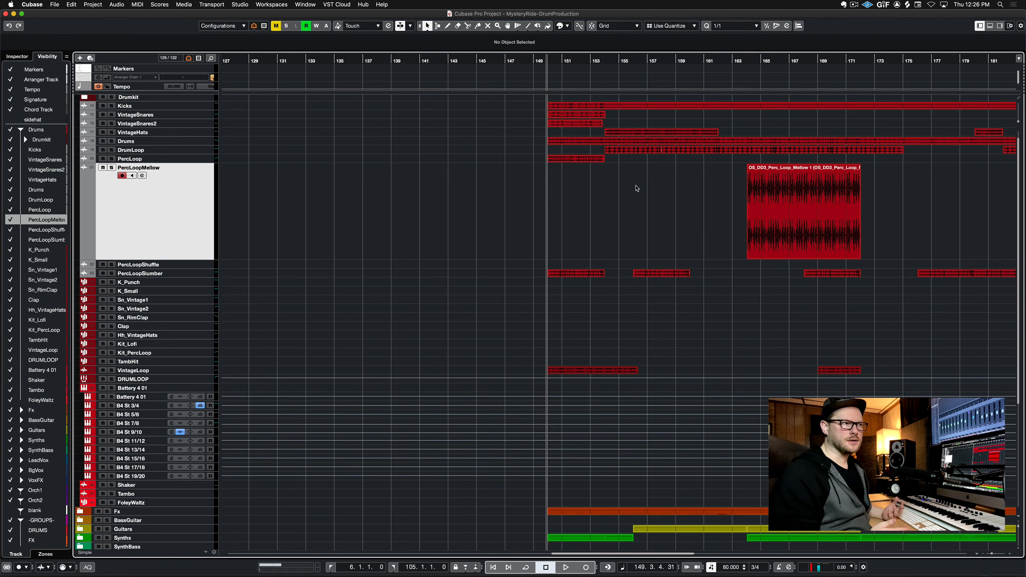
key(comma)
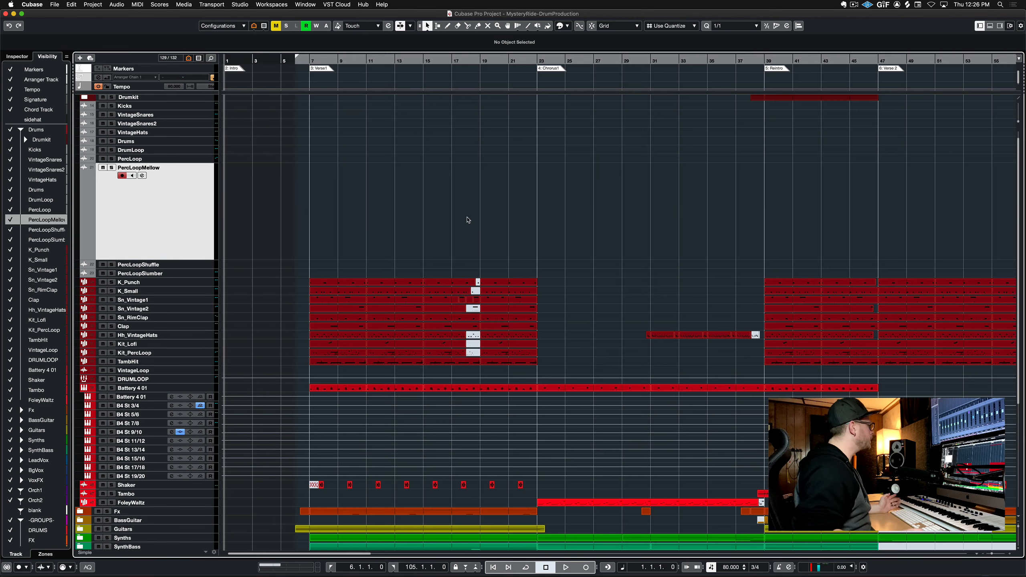
Select the K_Punch kick track and open its sample in the Sampler Control editor
click(211, 274)
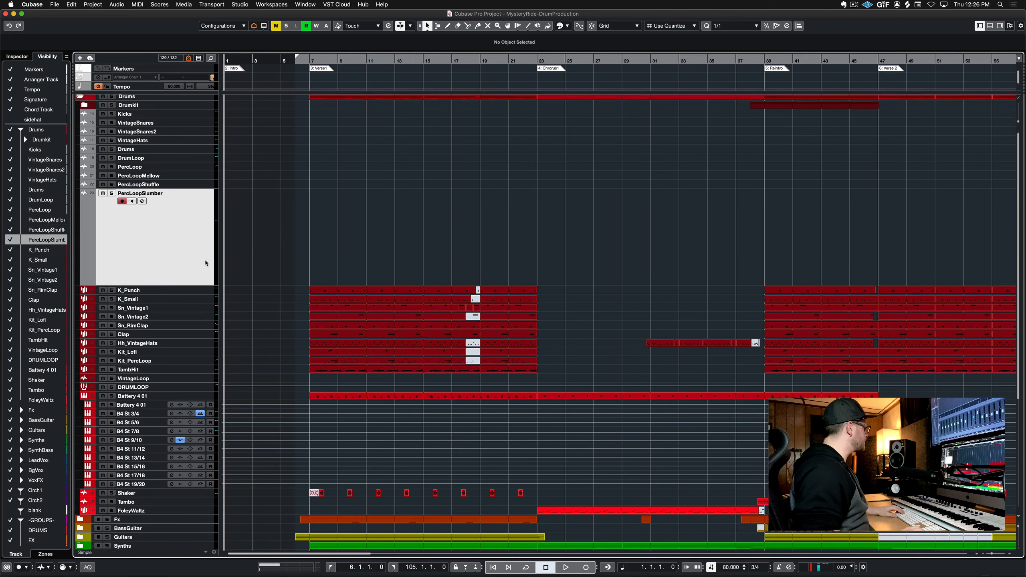
shift+click(209, 116)
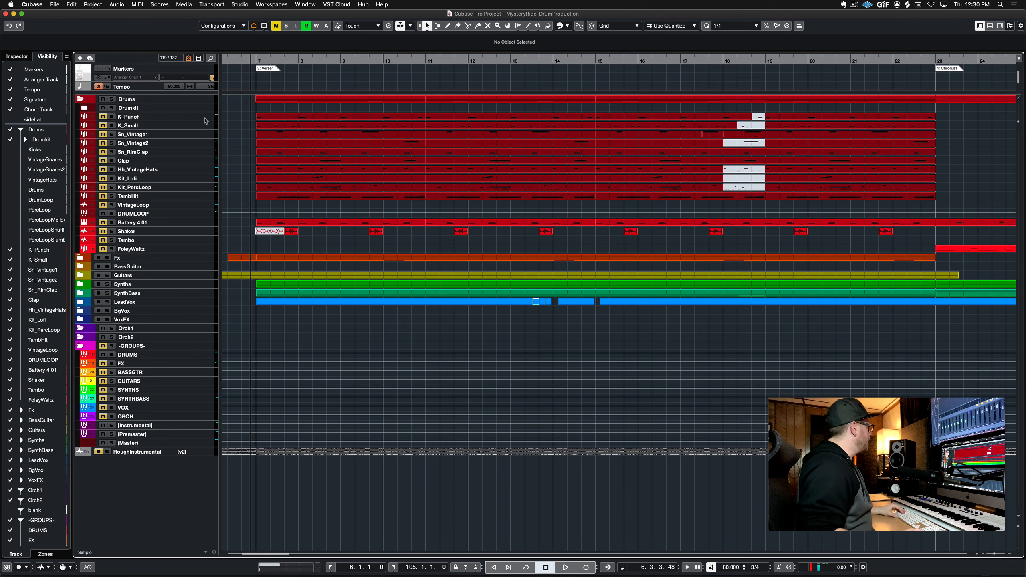
click(188, 117)
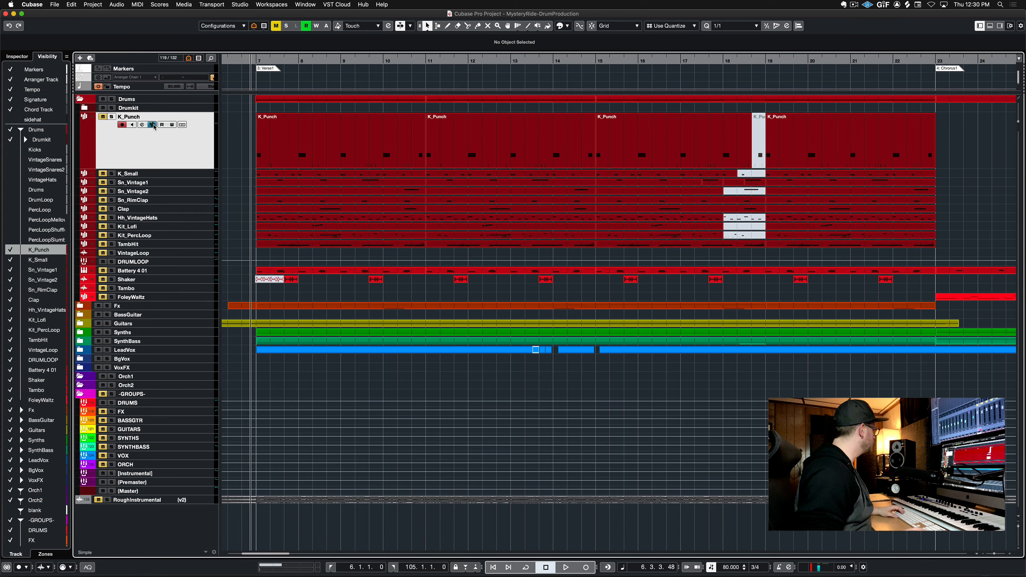
click(153, 125)
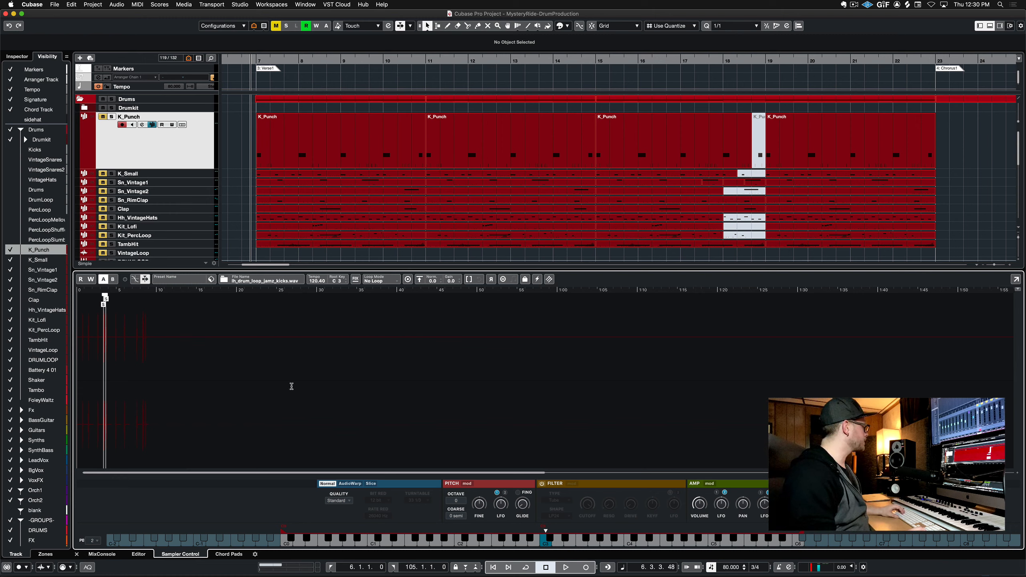
Play and stop the K_Punch track to audition its kick sample
drag(164, 290, 901, 363)
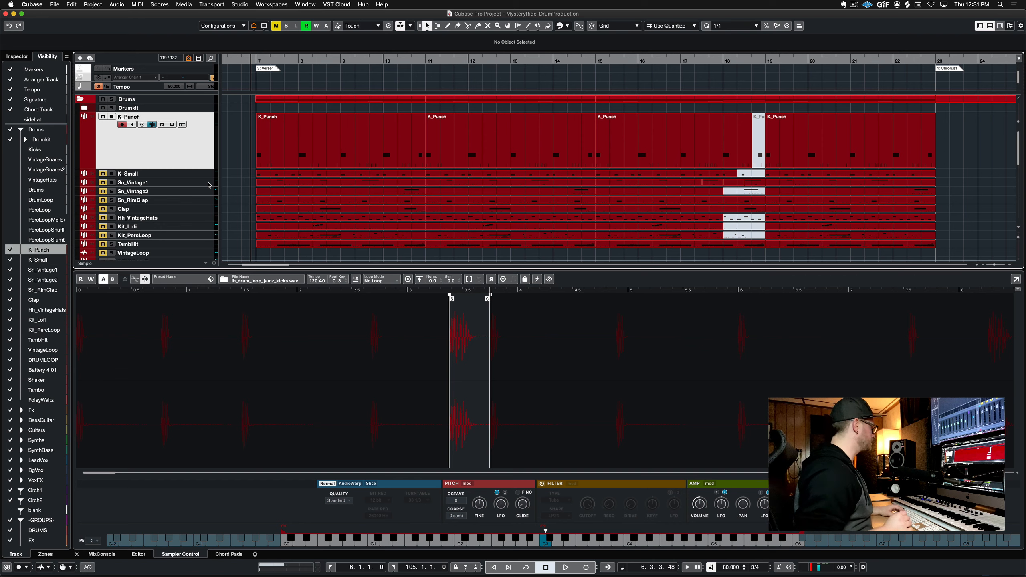
key(space)
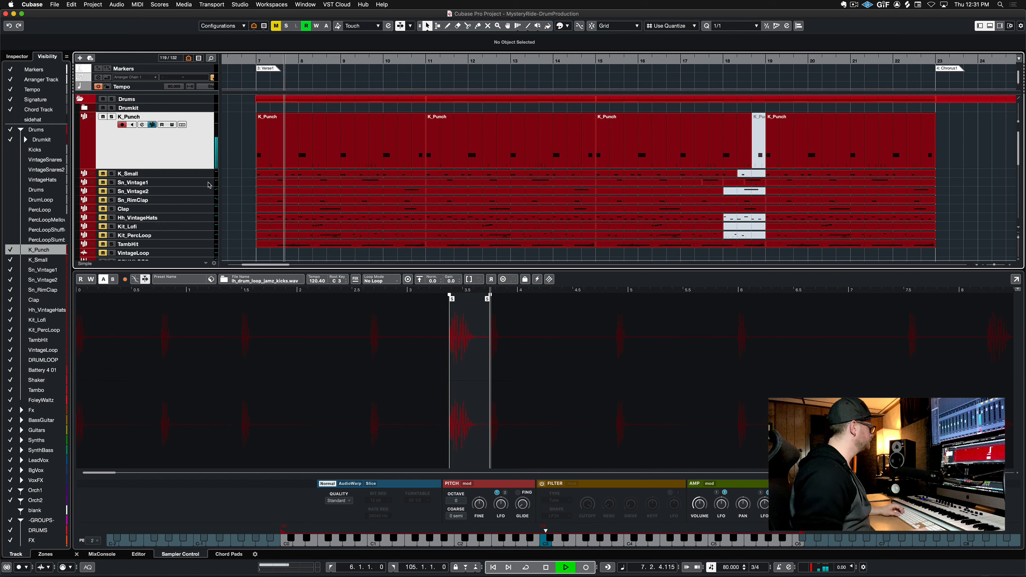
key(space)
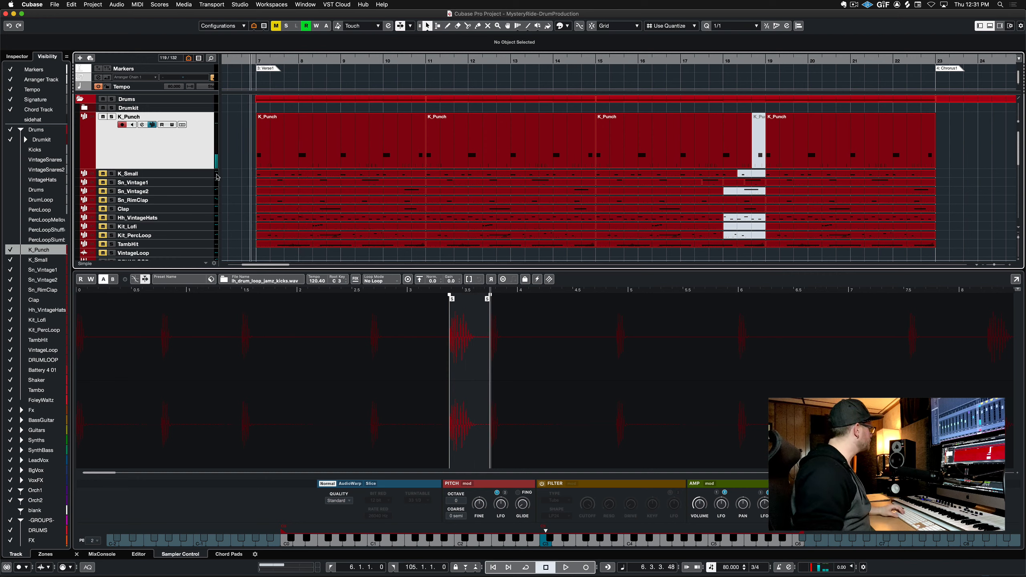
Select and solo the K_Small track, then play it to audition the kick
click(210, 174)
key(s)
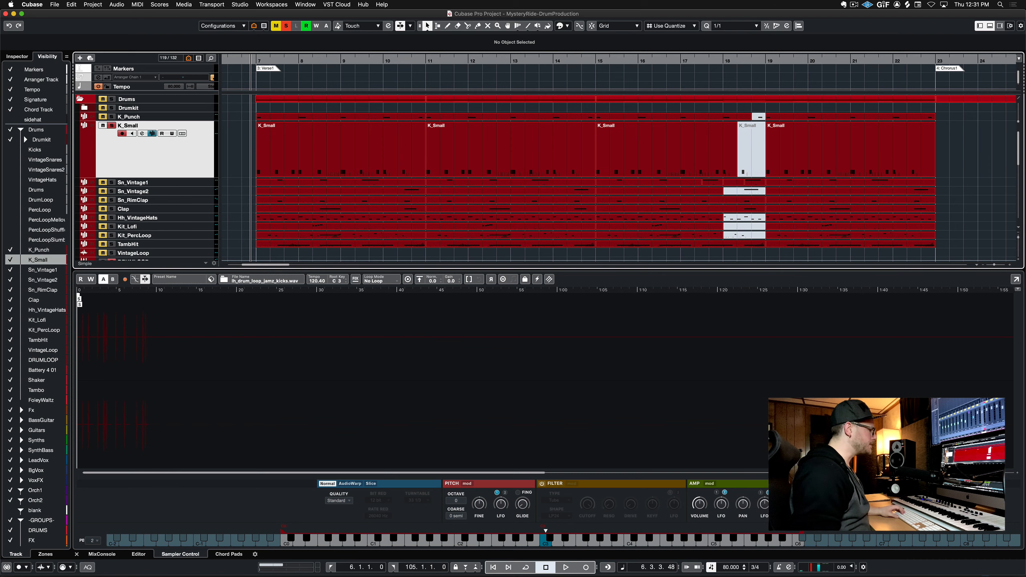
drag(1000, 473, 1008, 474)
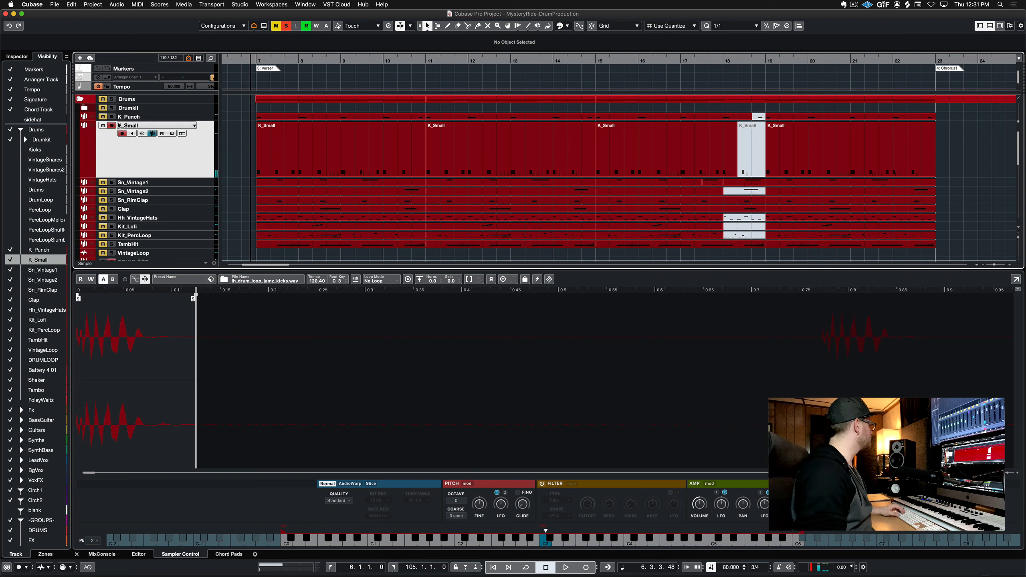
key(space)
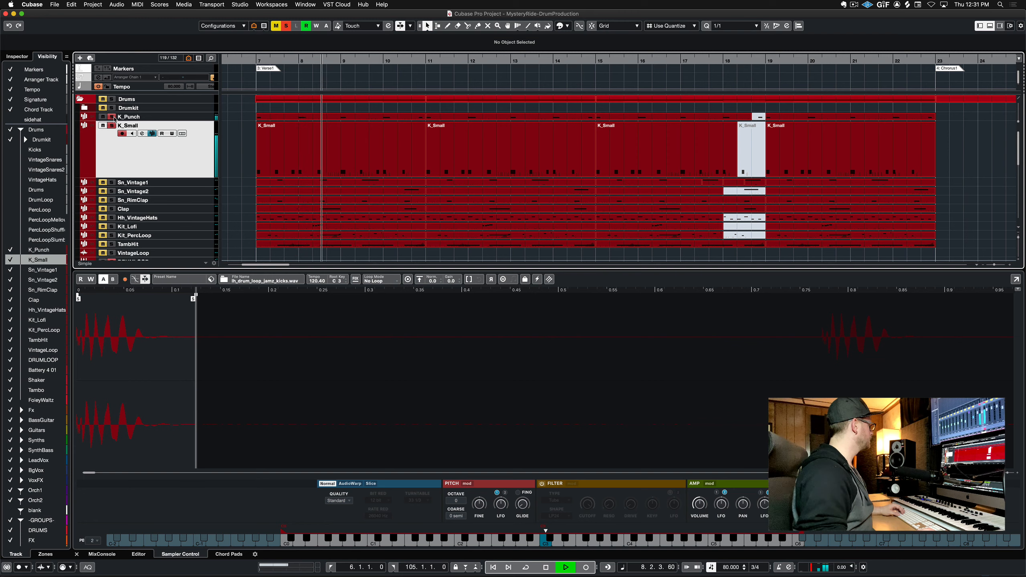
key(space)
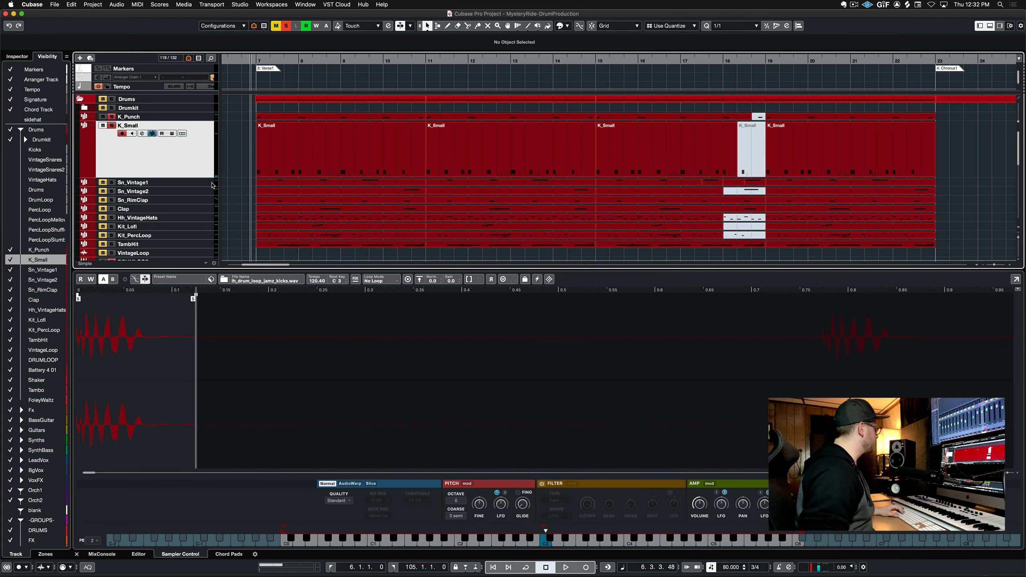
Move to the Sn_Vintage1 track and play it to audition the snare
key(Down)
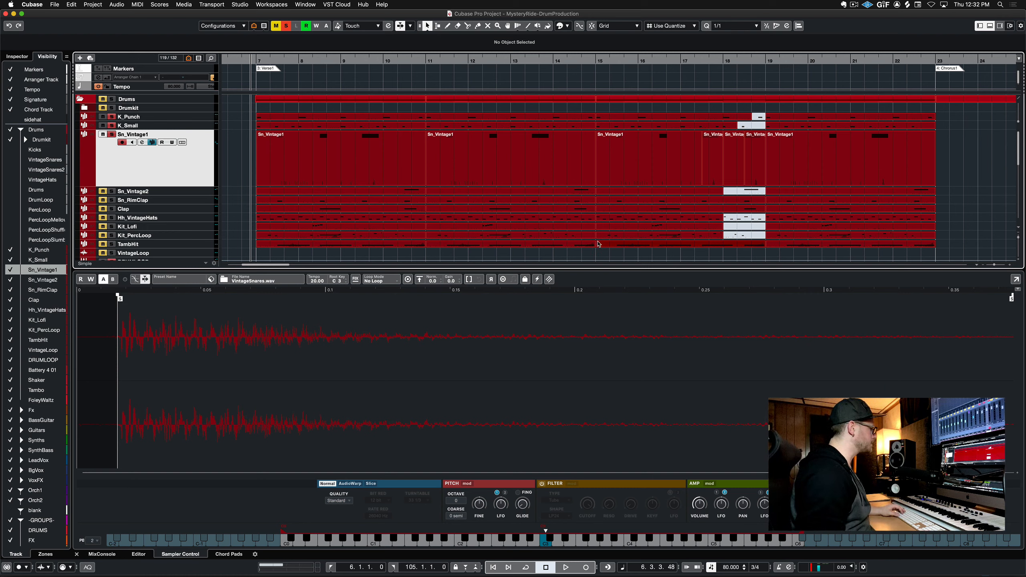
key(space)
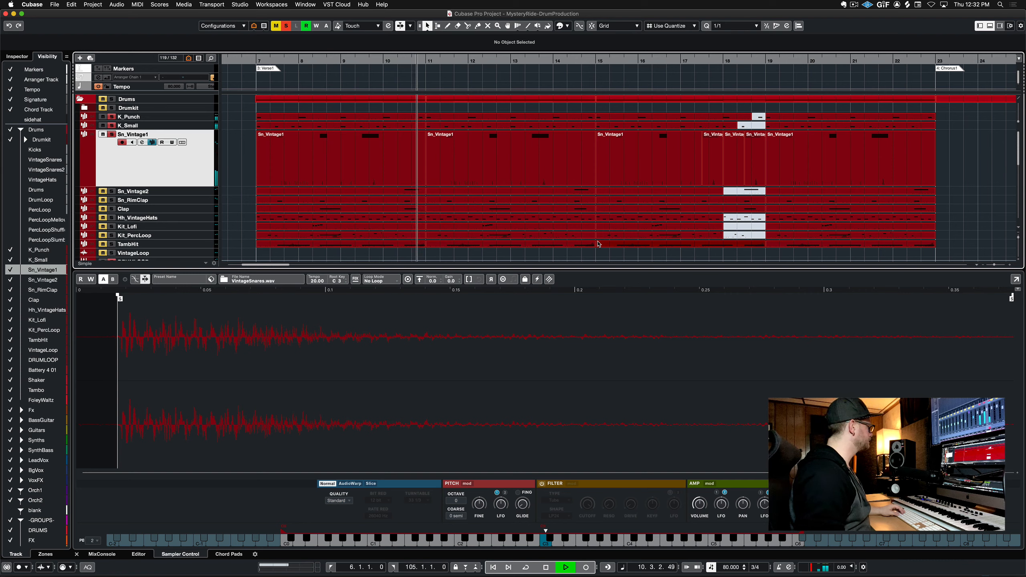
key(space)
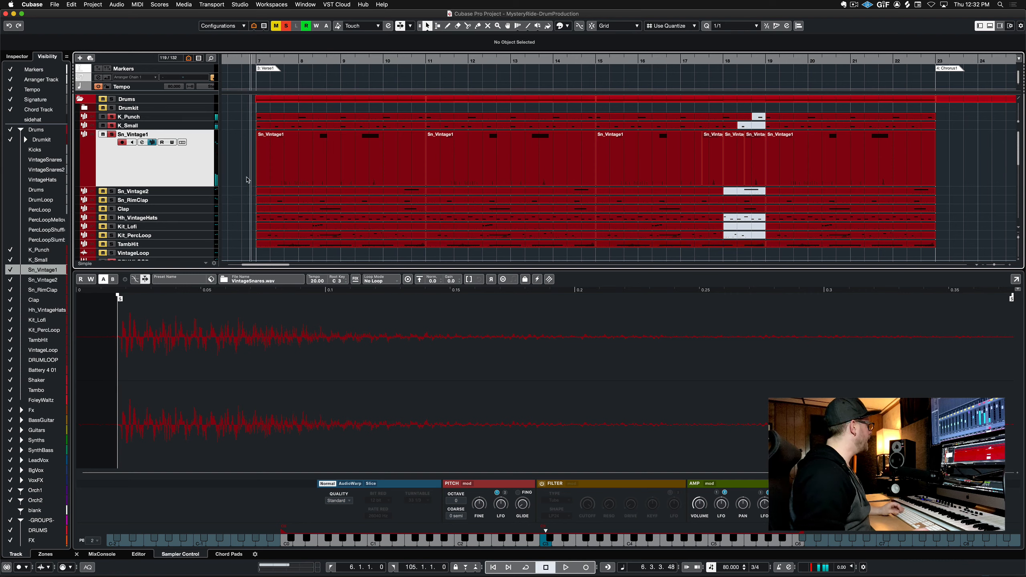
Select the Sn_Vintage2 track, play it, and keep its sampler quality set to Vintage
click(206, 193)
key(space)
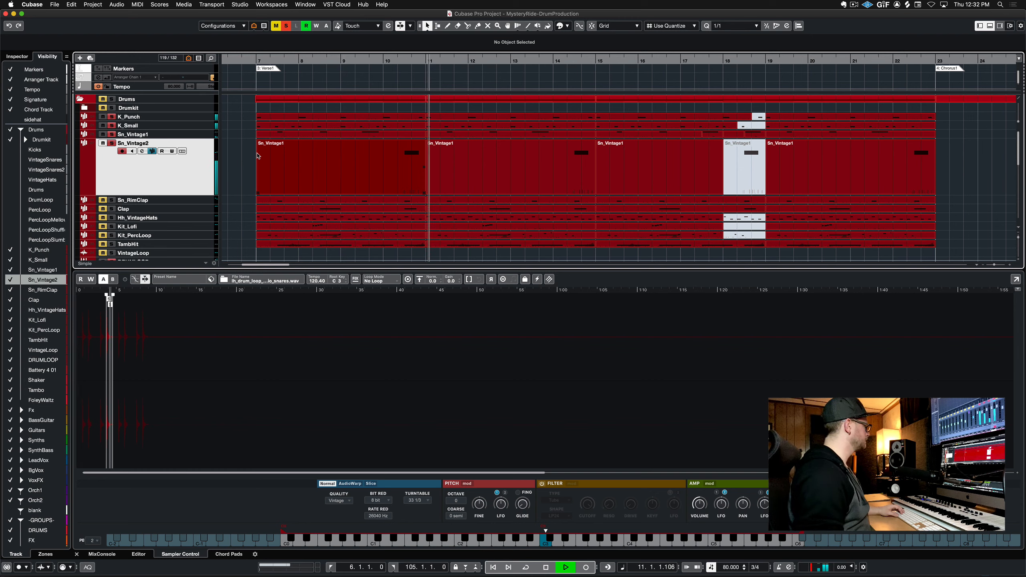
key(space)
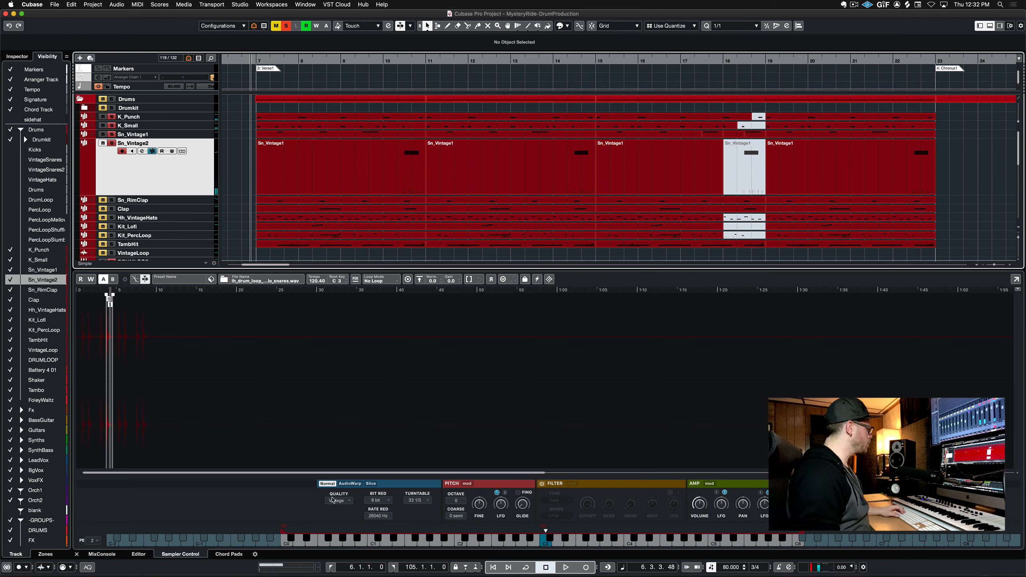
click(350, 503)
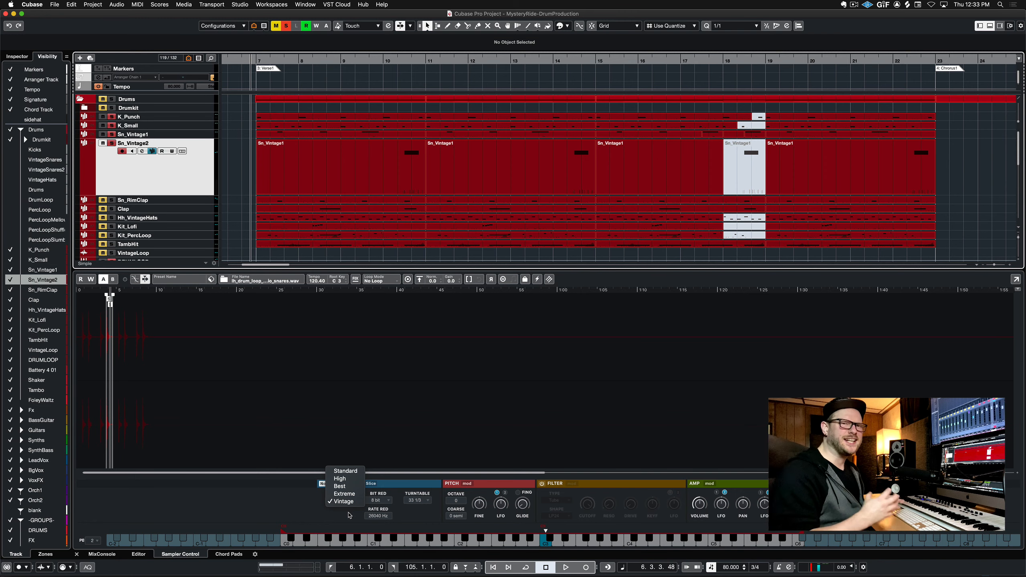
click(349, 515)
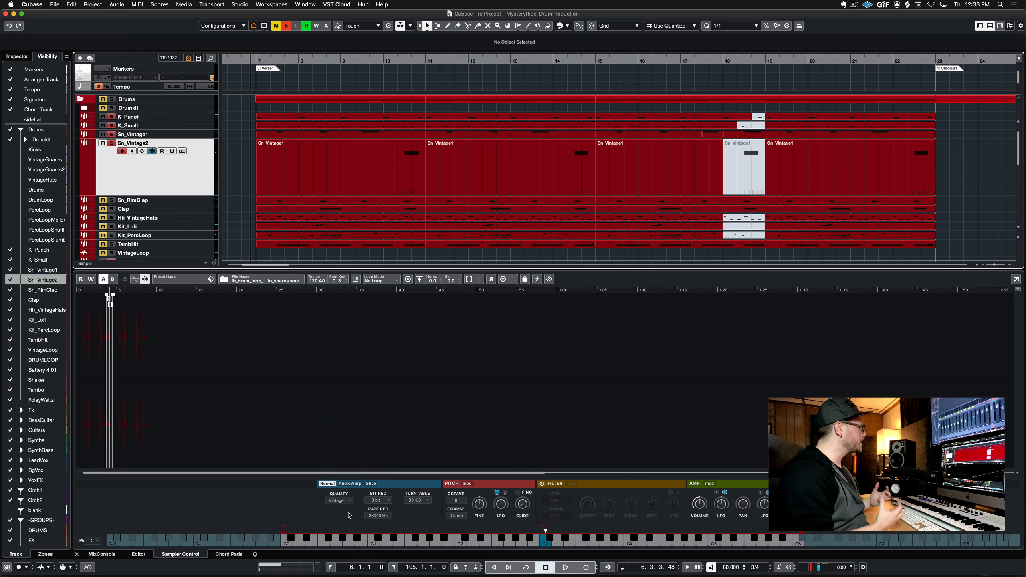
Open the Sn_Vintage1 part in the Key Editor, audition its note, and close the editor
double_click(388, 196)
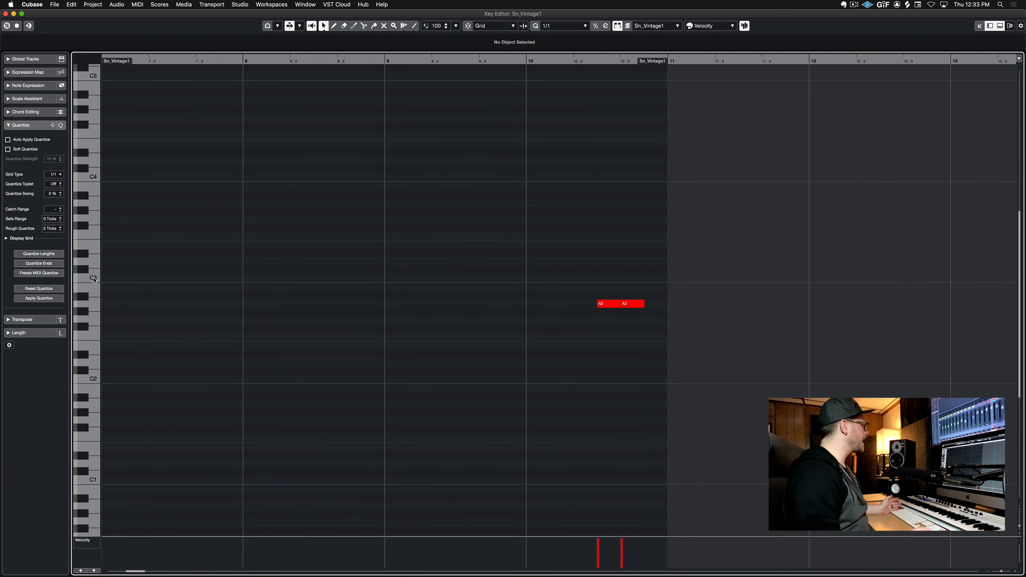
click(93, 277)
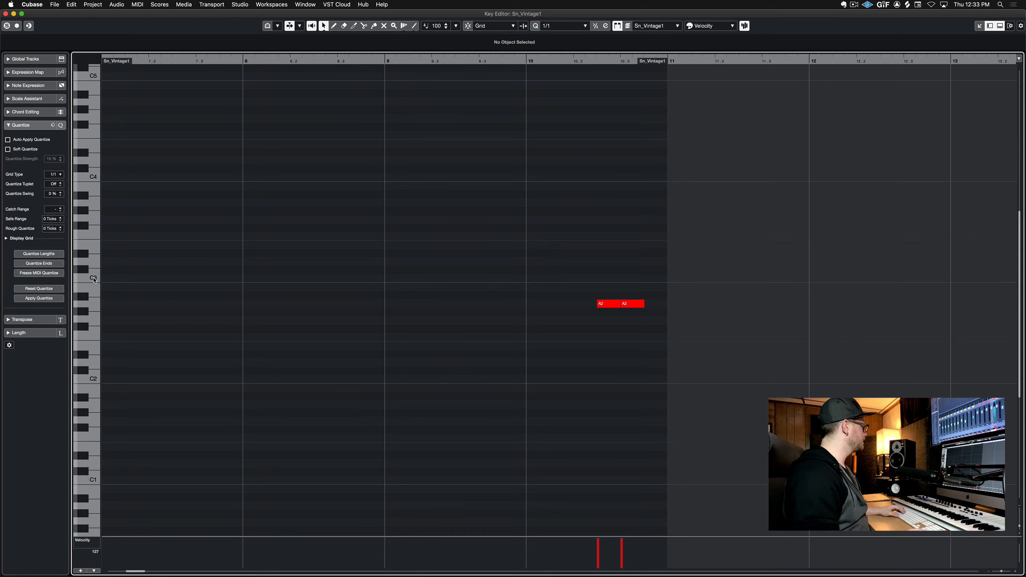
click(94, 278)
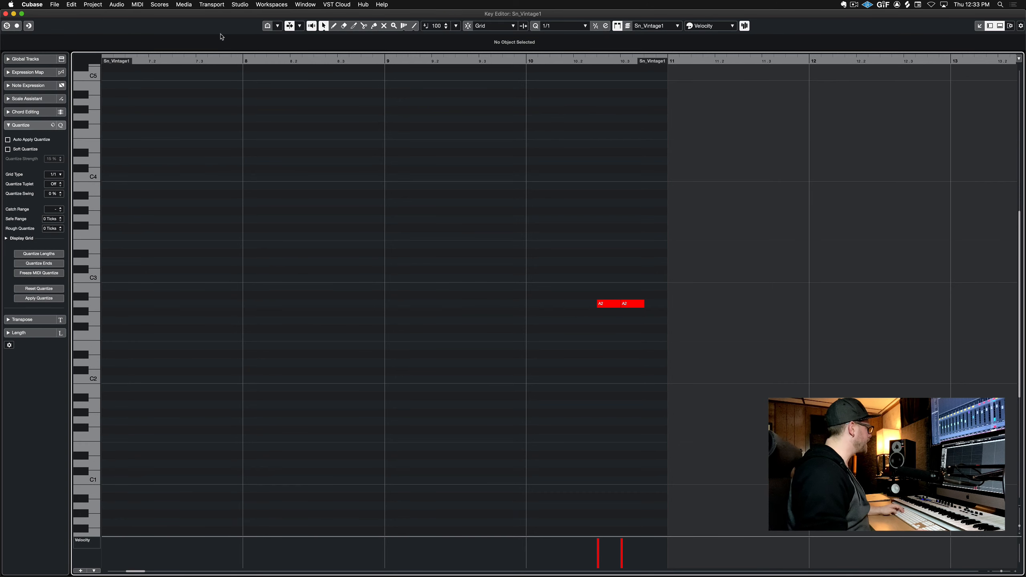
key(super+w)
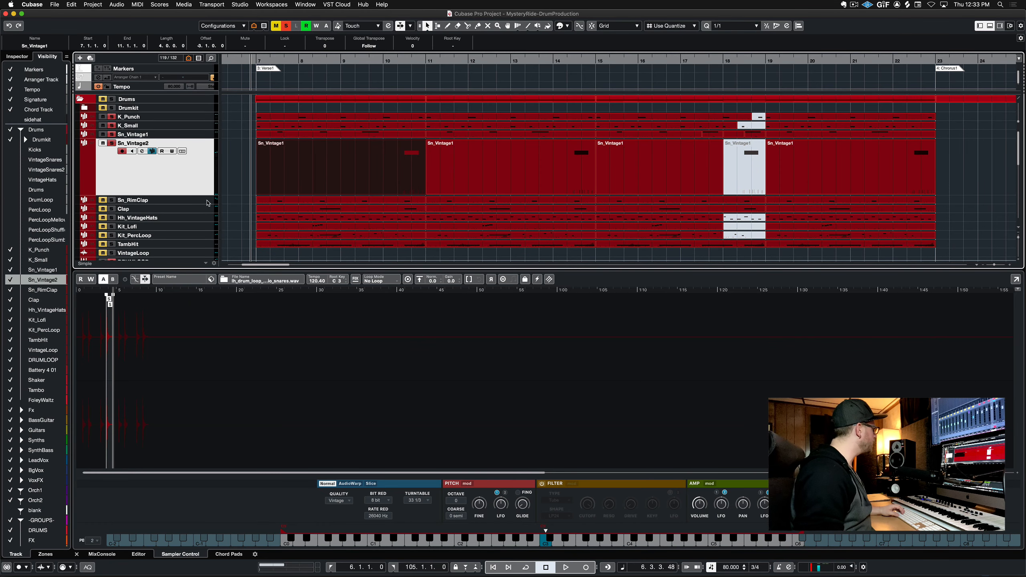
Select and solo the Sn_RimClap track and play it to audition the rim clap
click(207, 201)
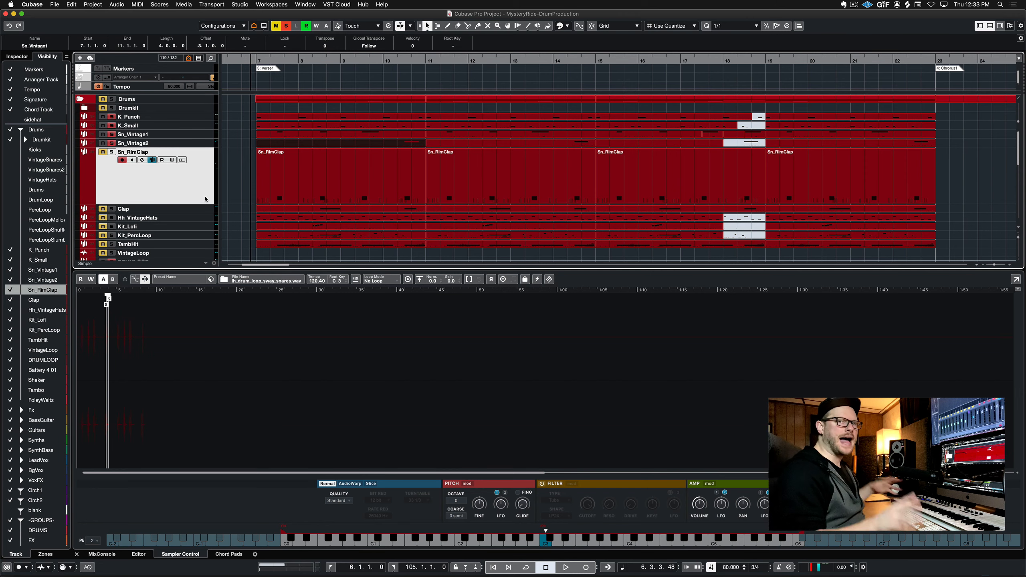
click(112, 152)
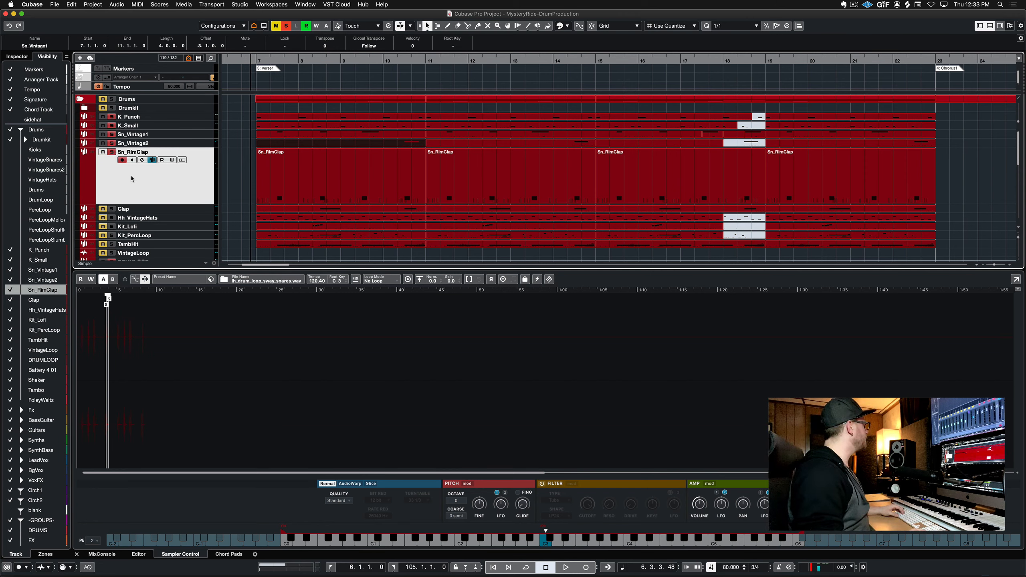
key(space)
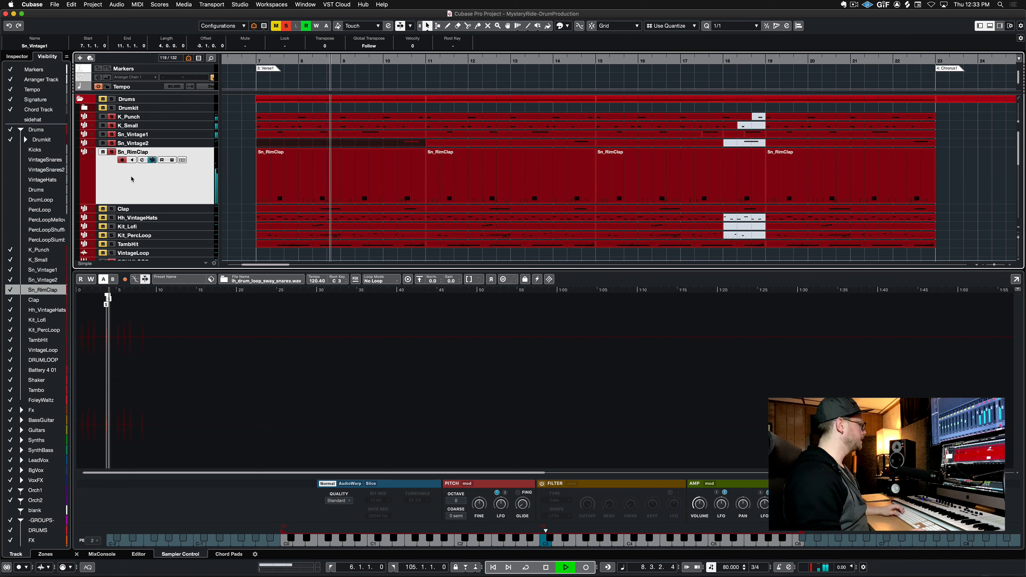
key(space)
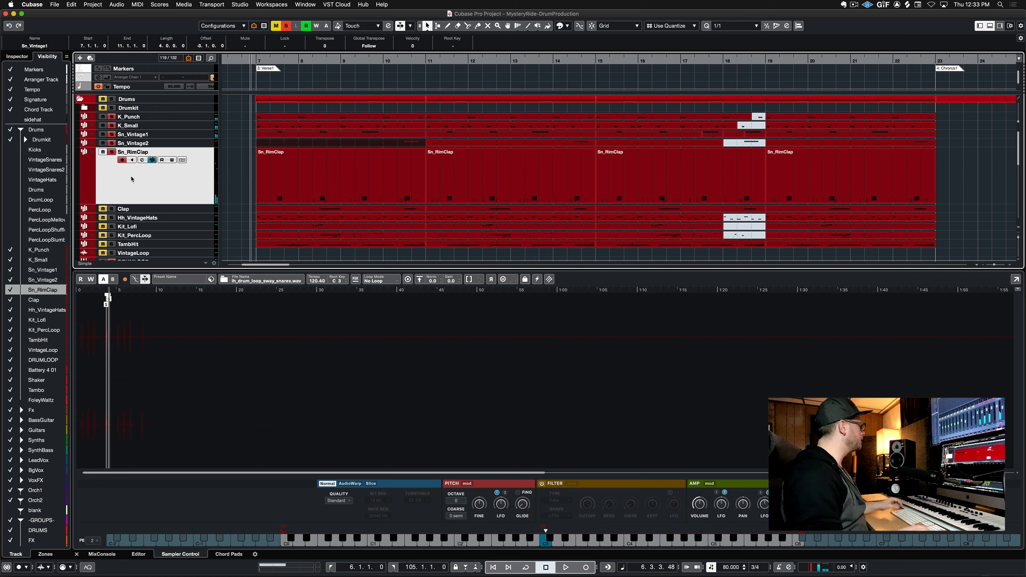
Show the Sn_RimClap track's inspector and bypass all four of its audio inserts
click(17, 56)
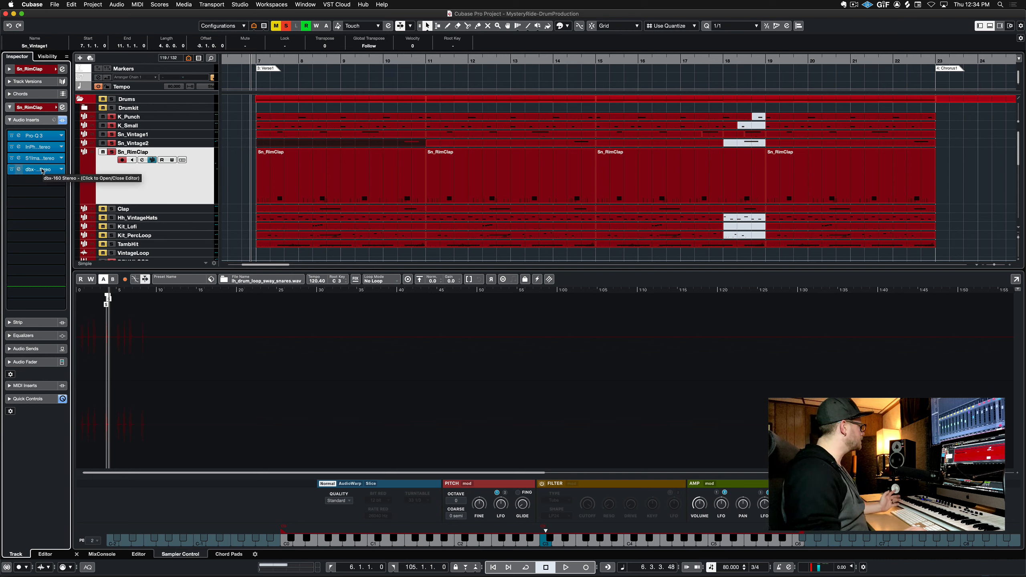
click(12, 169)
click(11, 157)
click(11, 147)
click(11, 136)
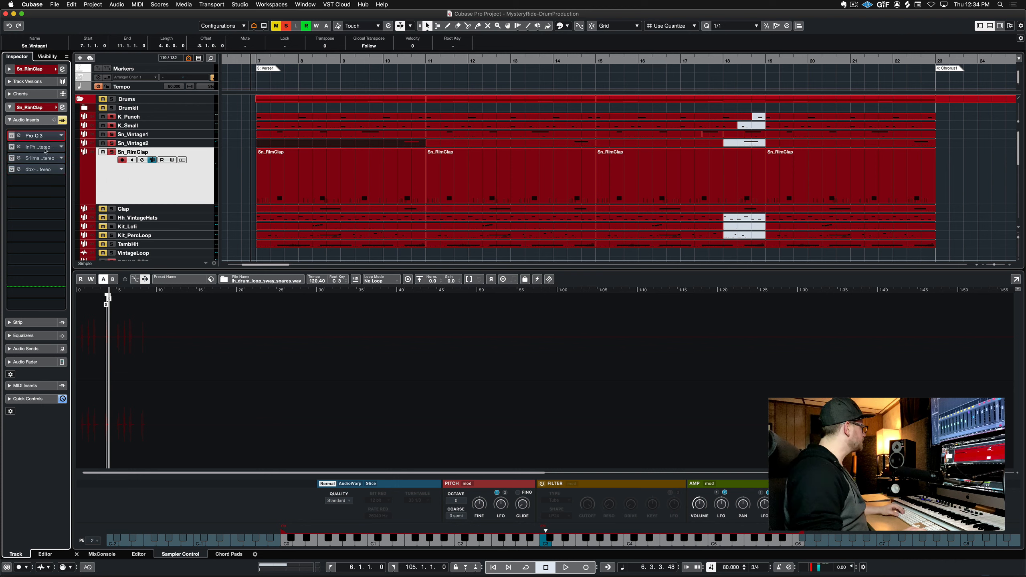
Play the Sn_RimClap track from the Verse1 marker with its inserts bypassed
click(287, 26)
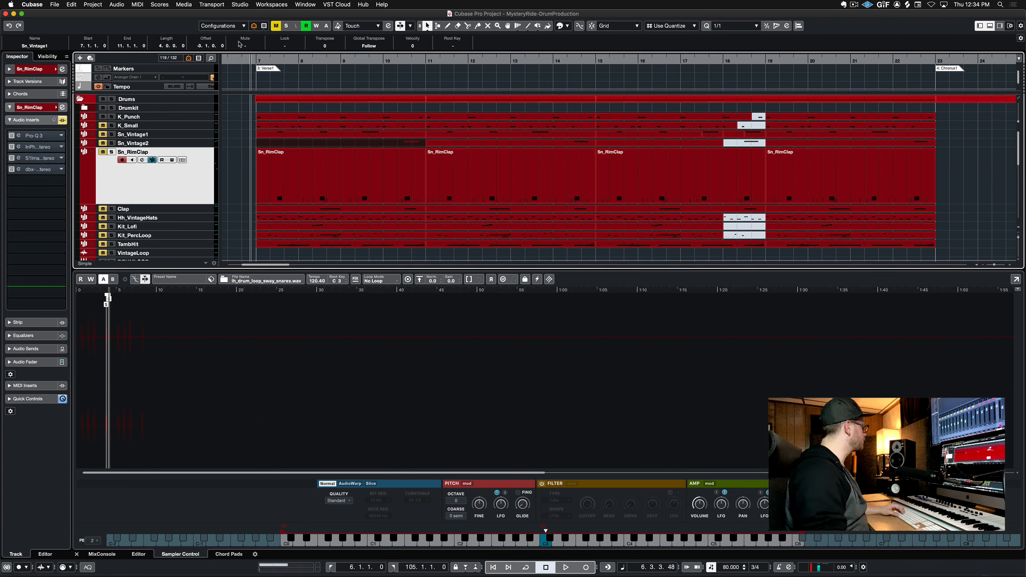
click(111, 152)
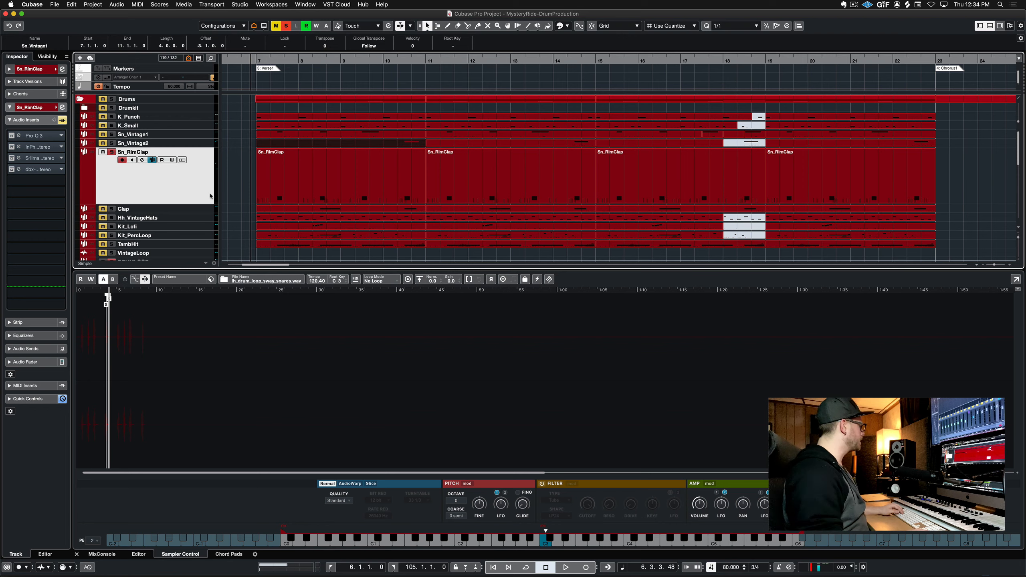
double_click(275, 61)
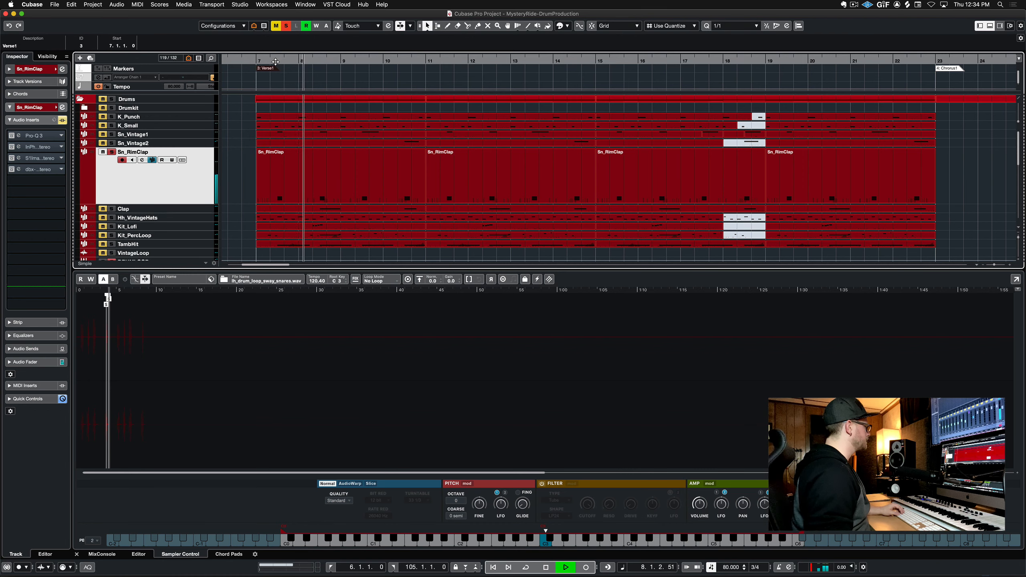
key(space)
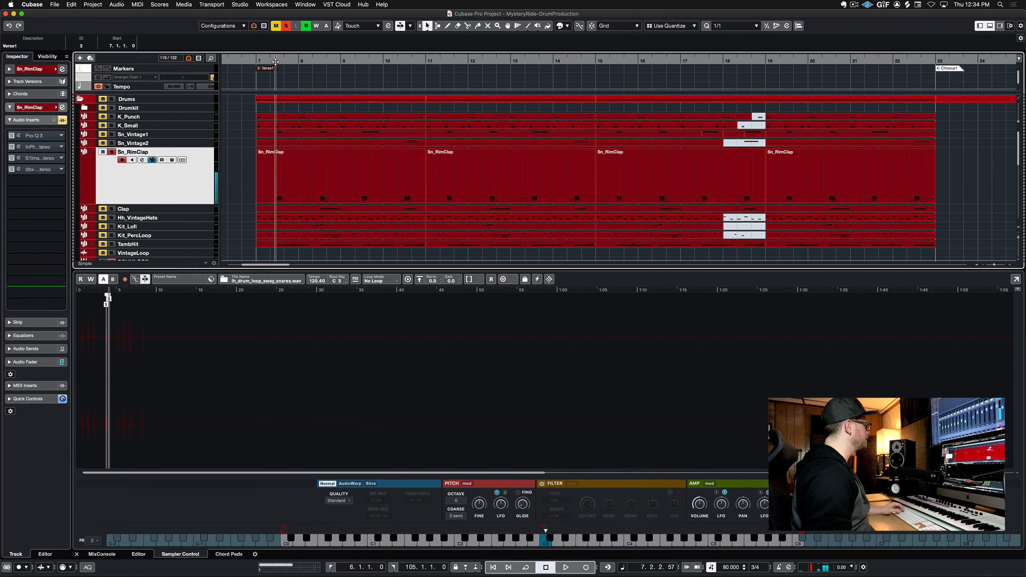
Open the Pro-Q 3 insert on Sn_RimClap, close it, and play the track again
click(37, 137)
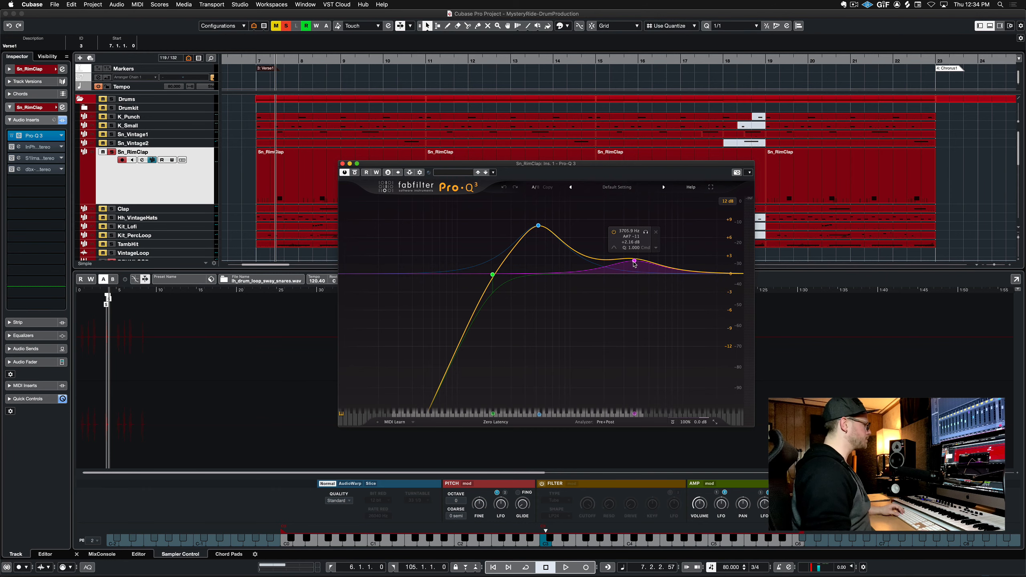
key(super+w)
key(space)
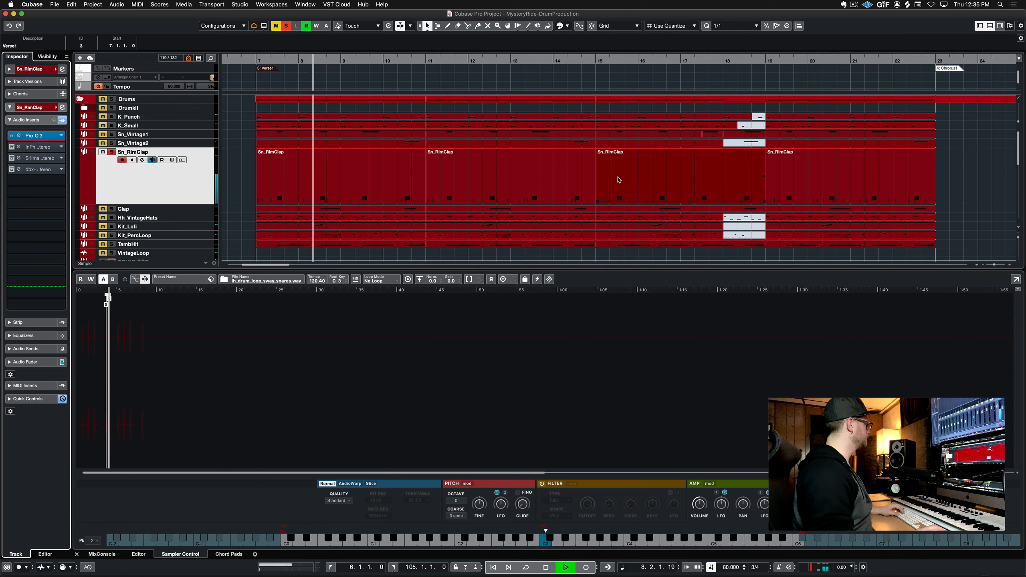
key(space)
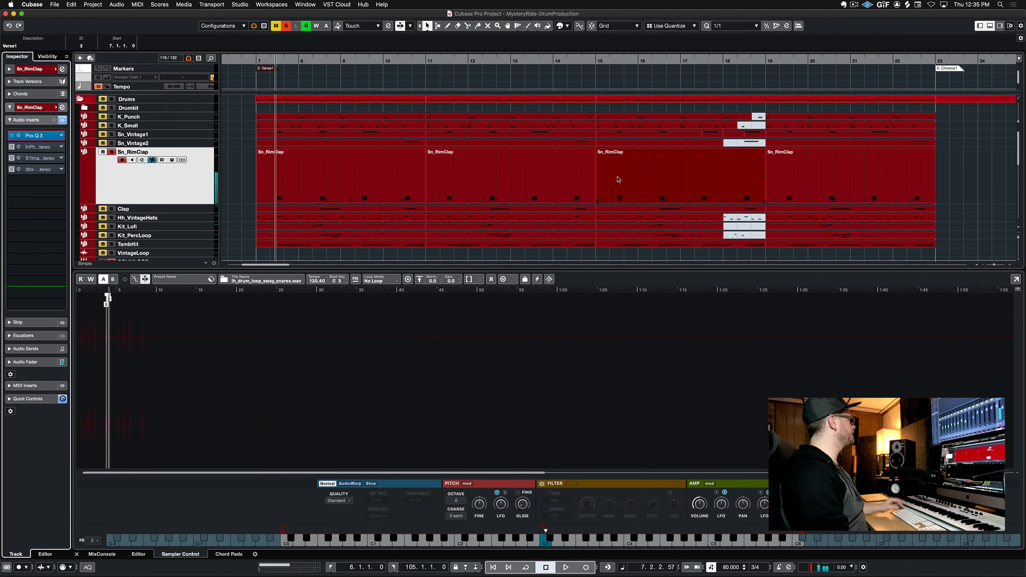
Open the InPhase insert on Sn_RimClap and play the track to hear it
click(38, 147)
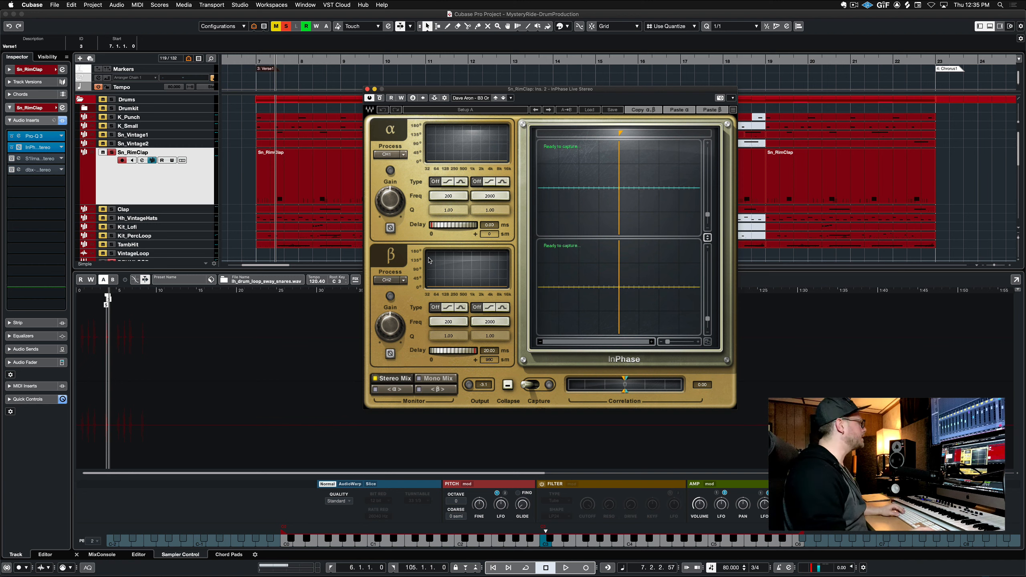
key(space)
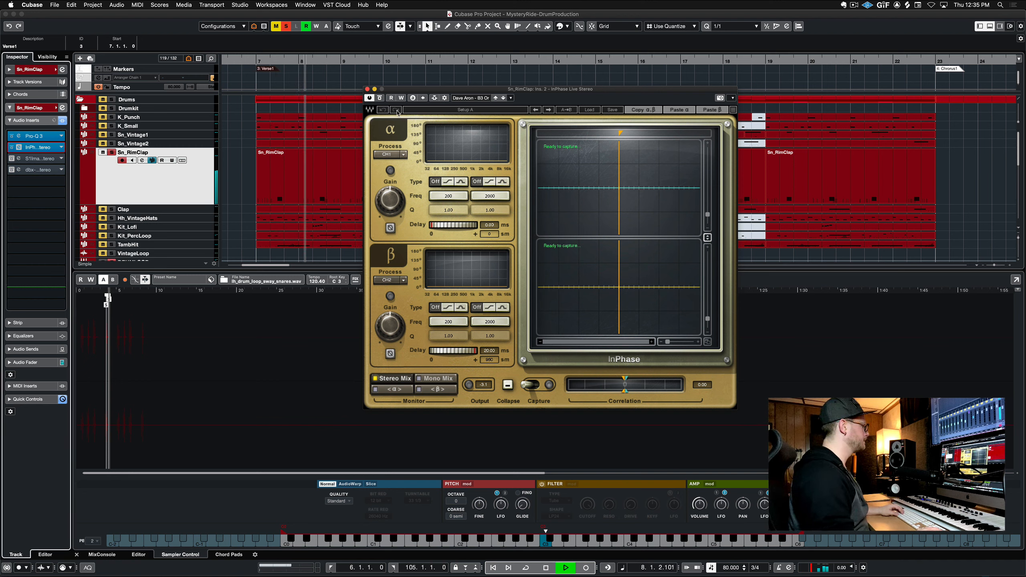
key(space)
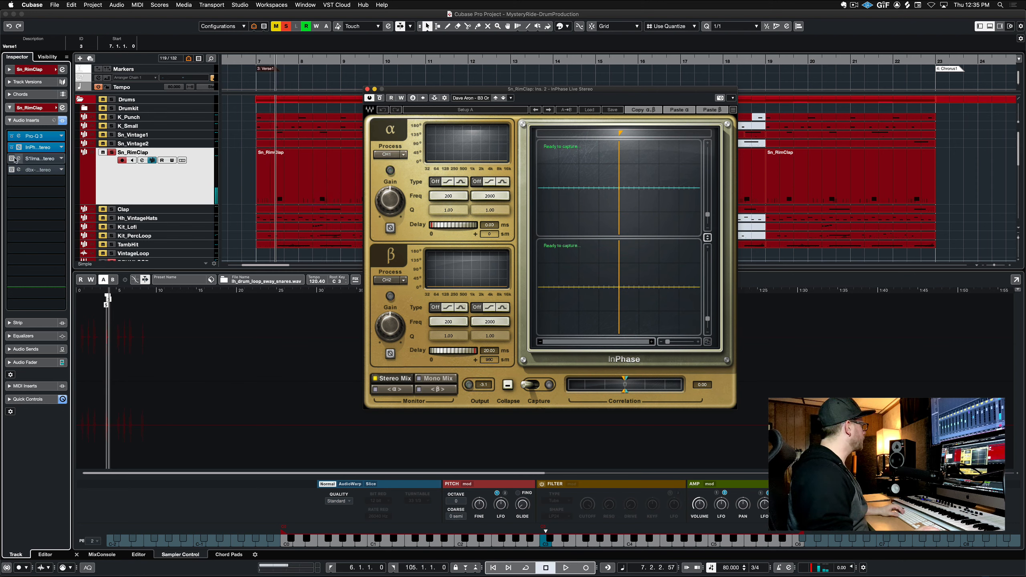
Open the S1 Stereo Imager insert on Sn_RimClap and play the track again
click(40, 159)
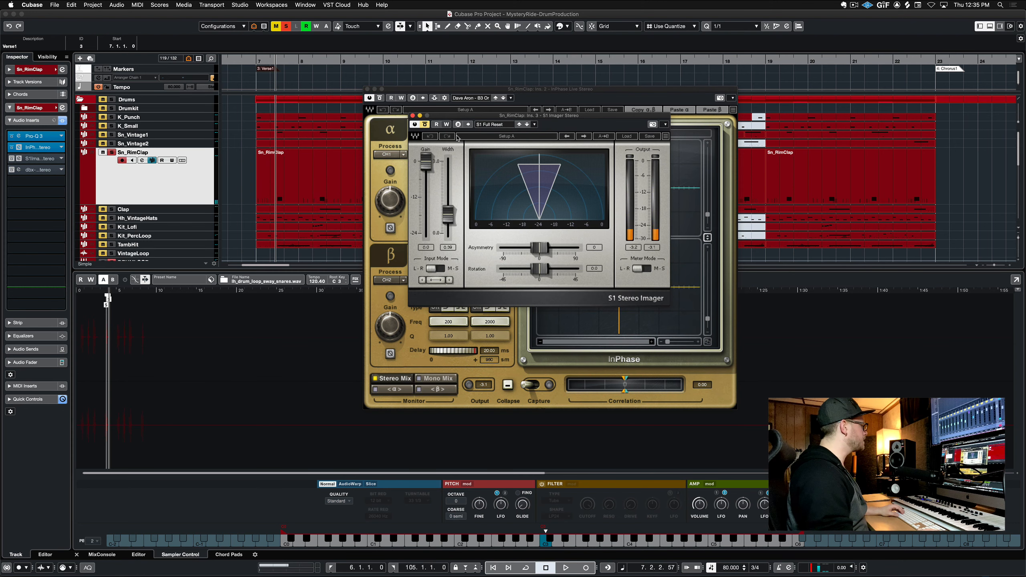
key(space)
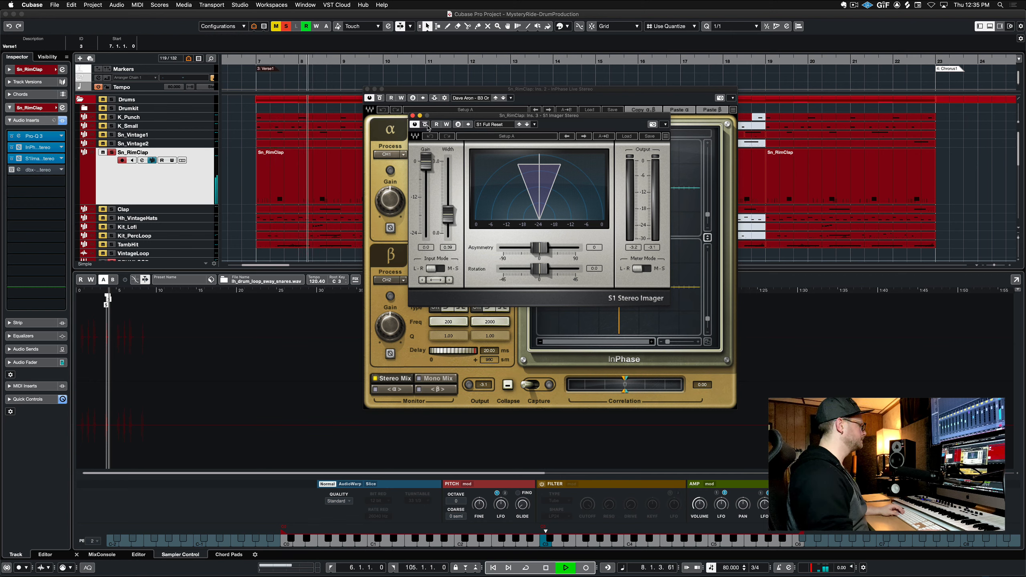
key(space)
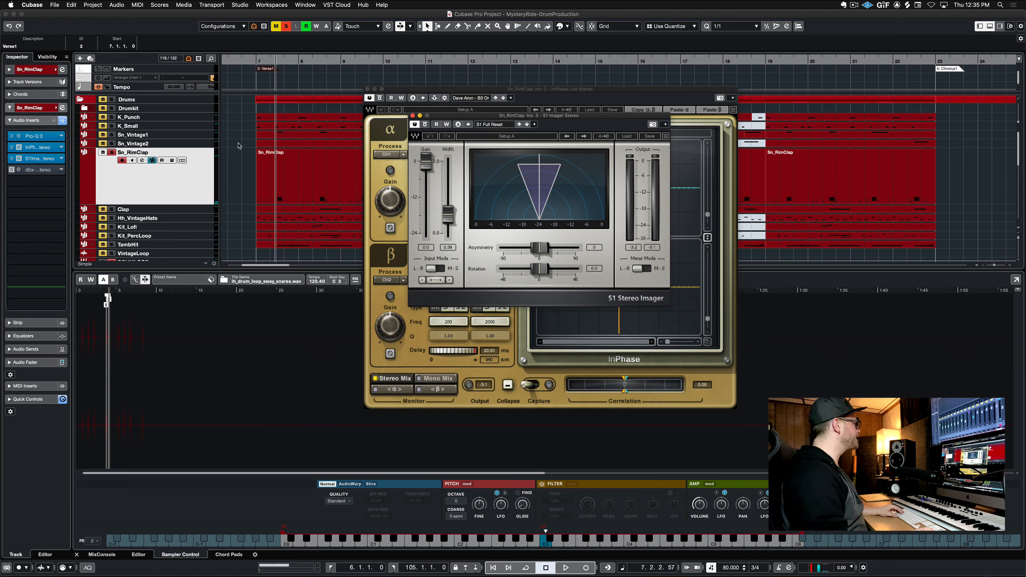
Open the dbx-160 compressor insert on Sn_RimClap, re-enable it, and play the track
click(19, 170)
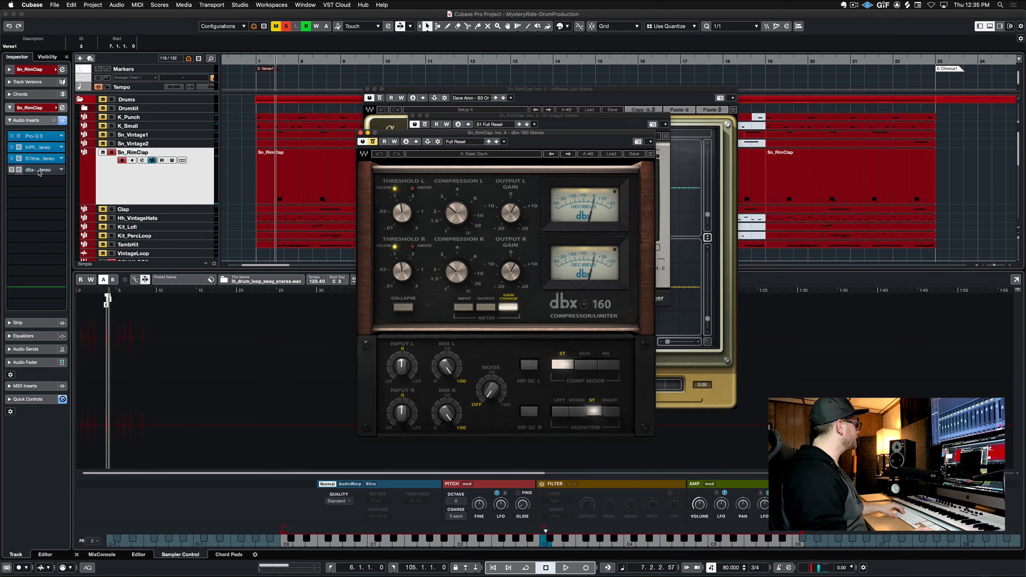
click(373, 142)
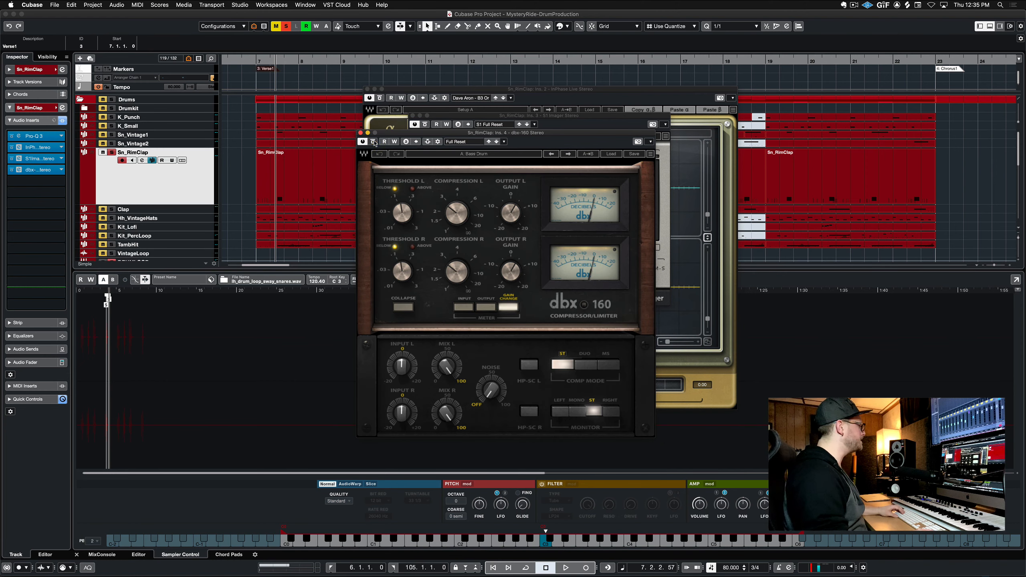
key(space)
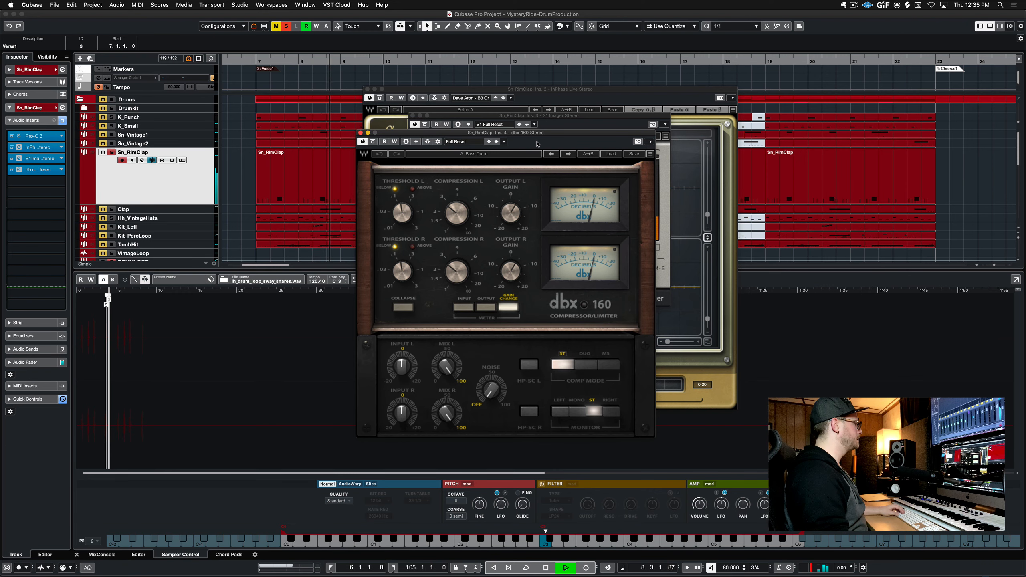
key(space)
Close the dbx-160, S1 Stereo Imager and InPhase windows and play Sn_RimClap with its inserts active
click(360, 133)
click(412, 115)
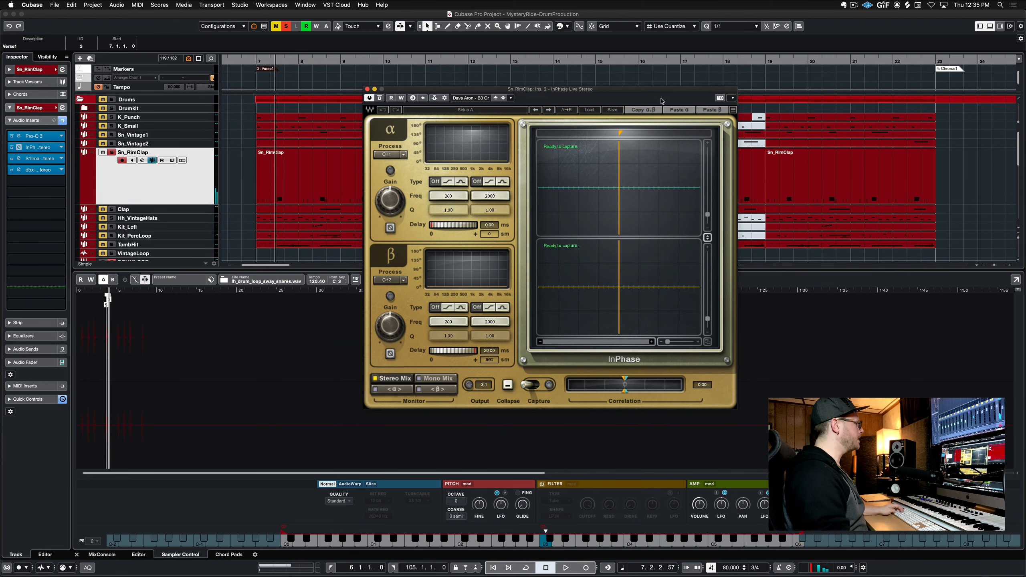
click(367, 89)
click(111, 144)
click(112, 135)
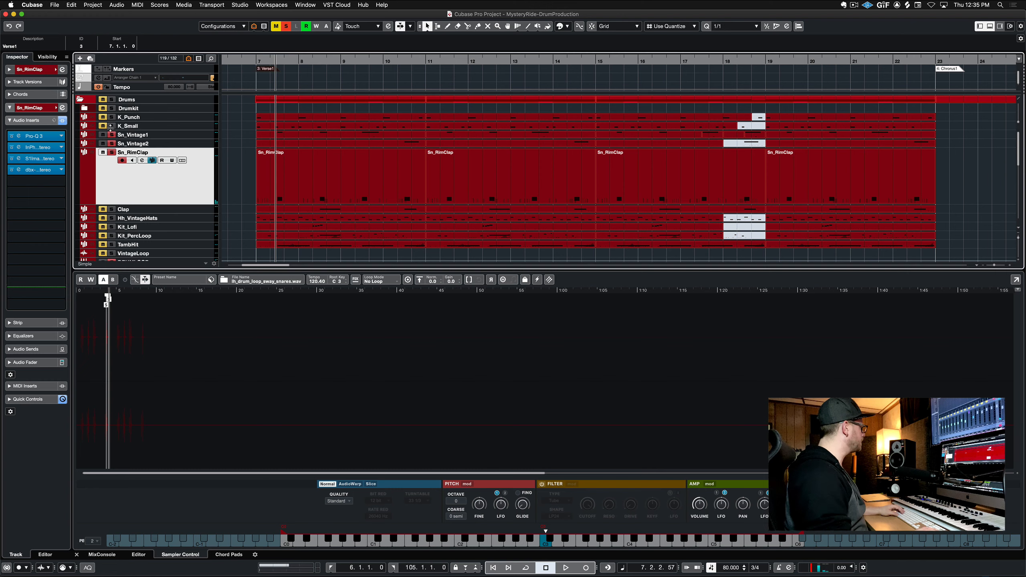
key(space)
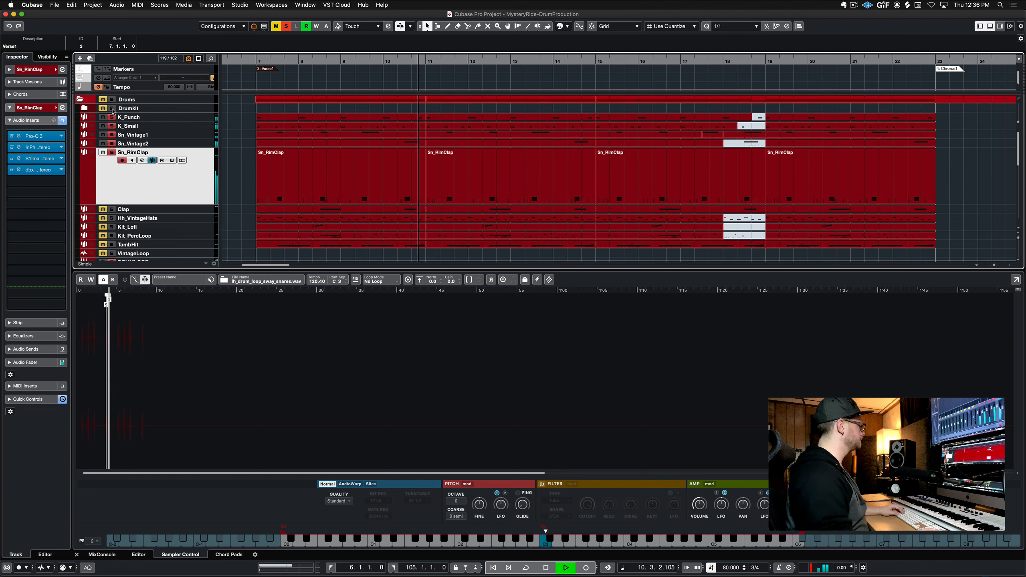
key(space)
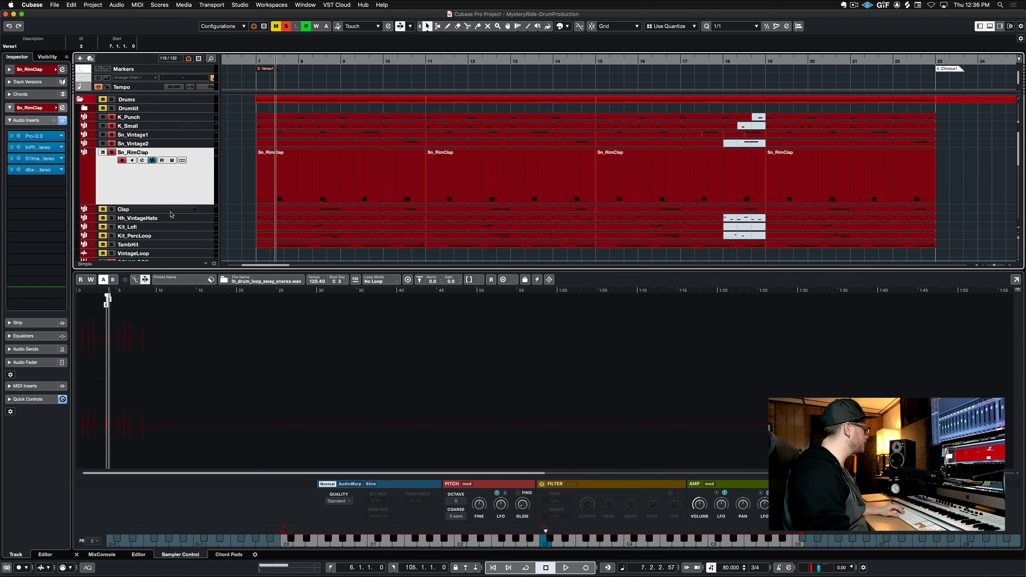
Select the Clap track and open its Pro-Q 3 and Rev PLATE-140 inserts
click(211, 209)
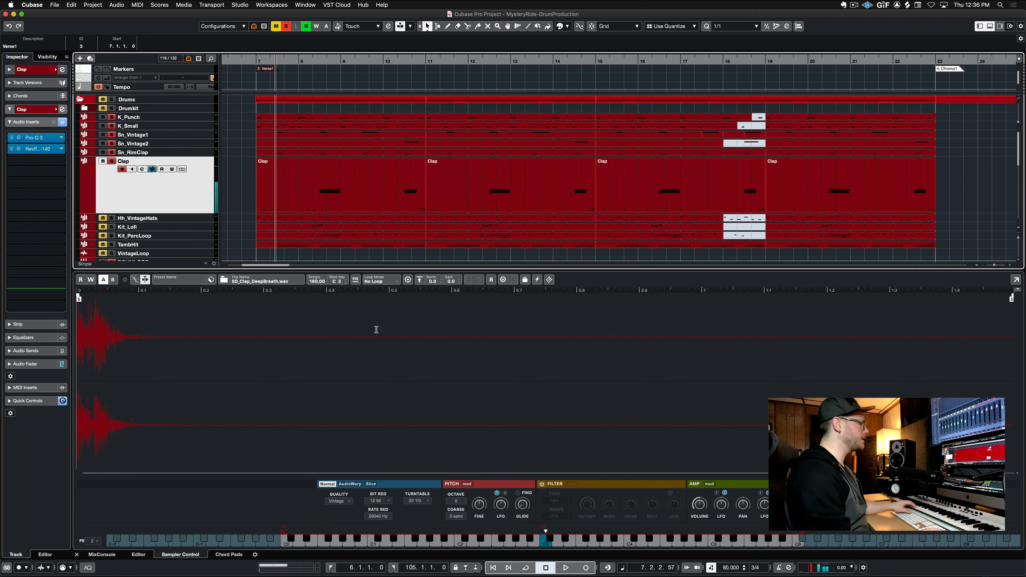
click(41, 139)
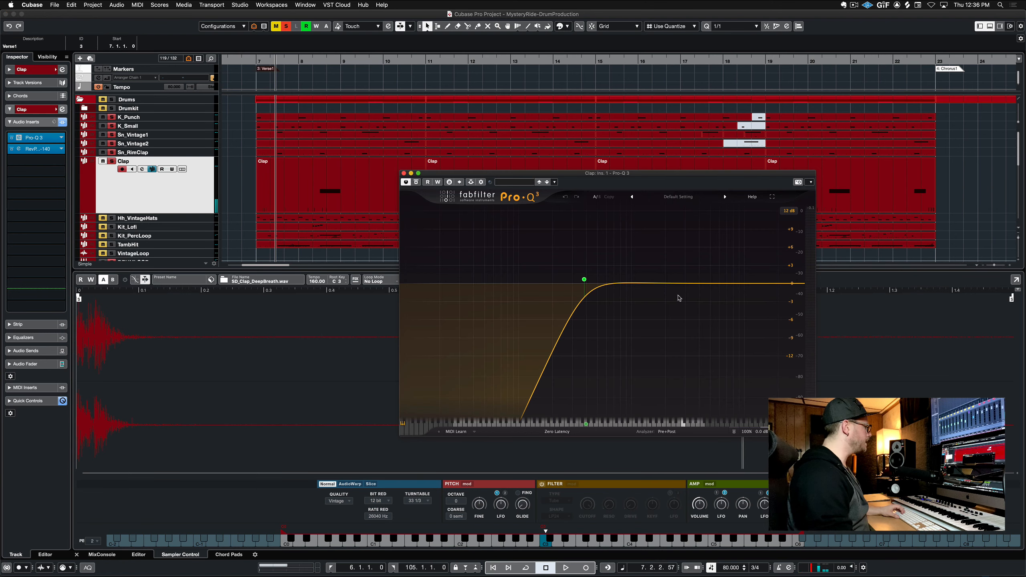
mouse_move(557, 284)
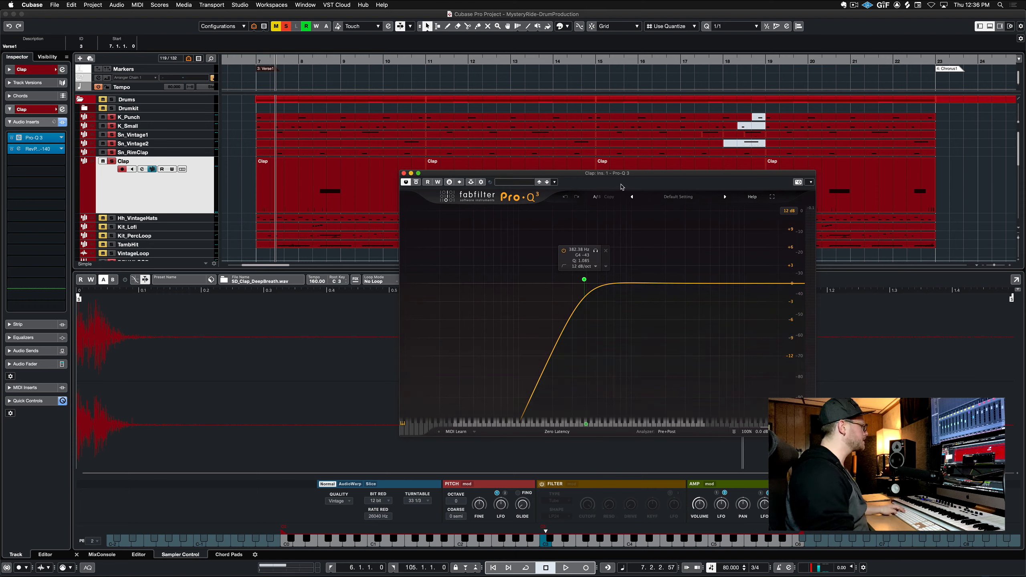
click(37, 152)
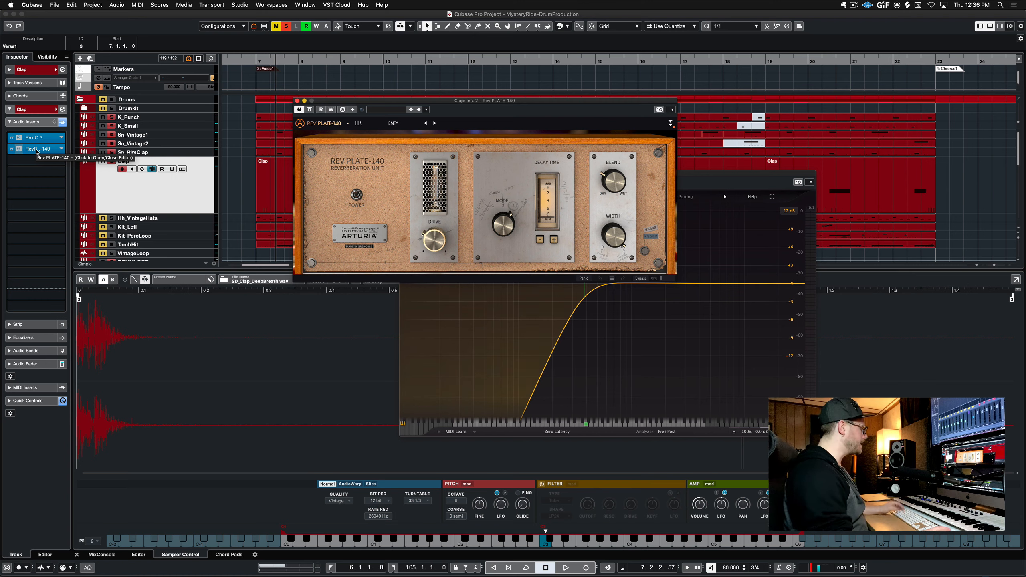
Bypass both Clap inserts, then re-enable them
click(11, 149)
click(13, 139)
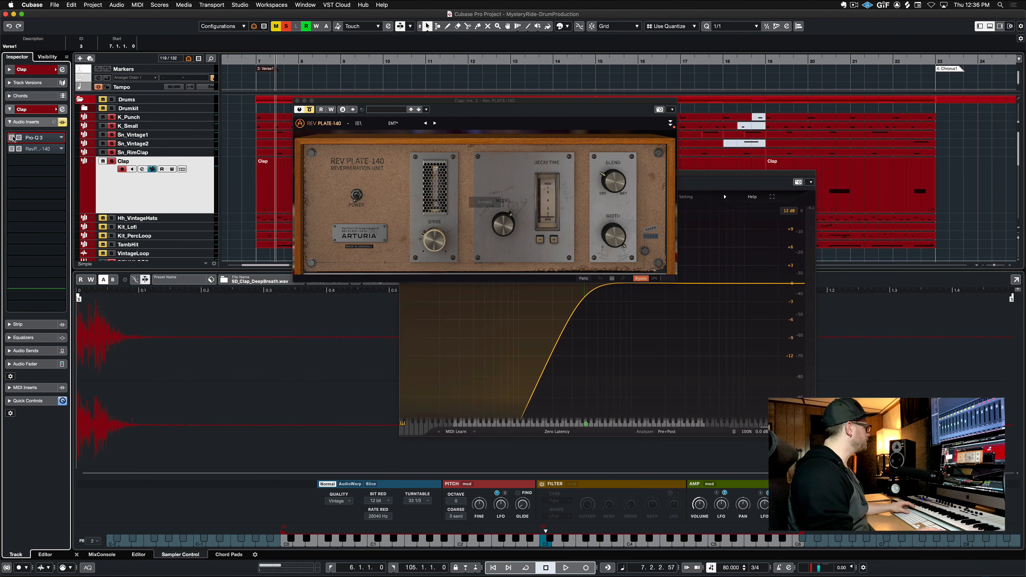
drag(13, 139, 13, 149)
Close the Rev PLATE-140 and Pro-Q 3 plugin windows of the Clap track
click(534, 123)
key(super+w)
click(694, 197)
click(646, 172)
key(super+w)
Play the Clap track from the Verse1 marker
click(257, 61)
key(space)
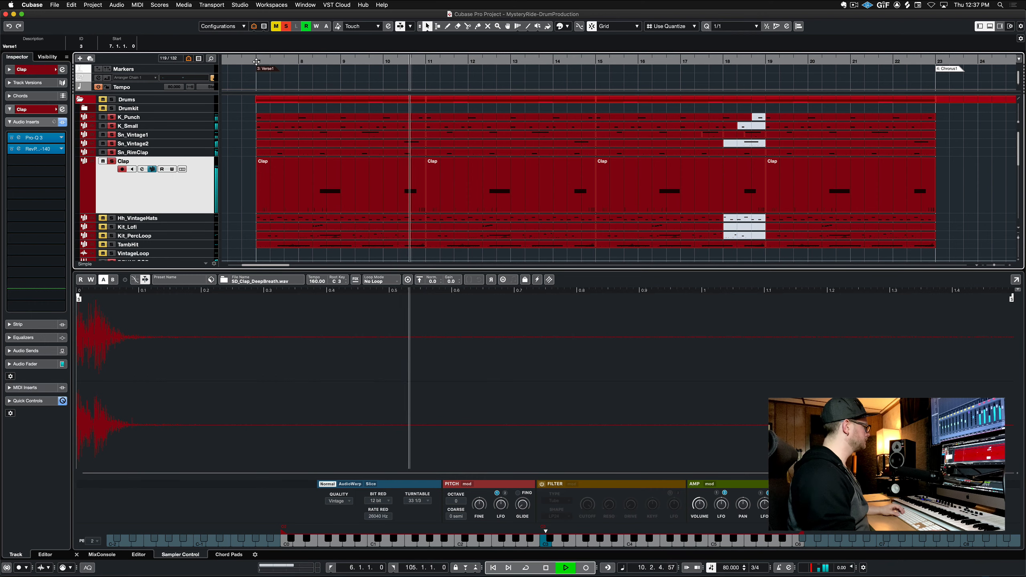
key(space)
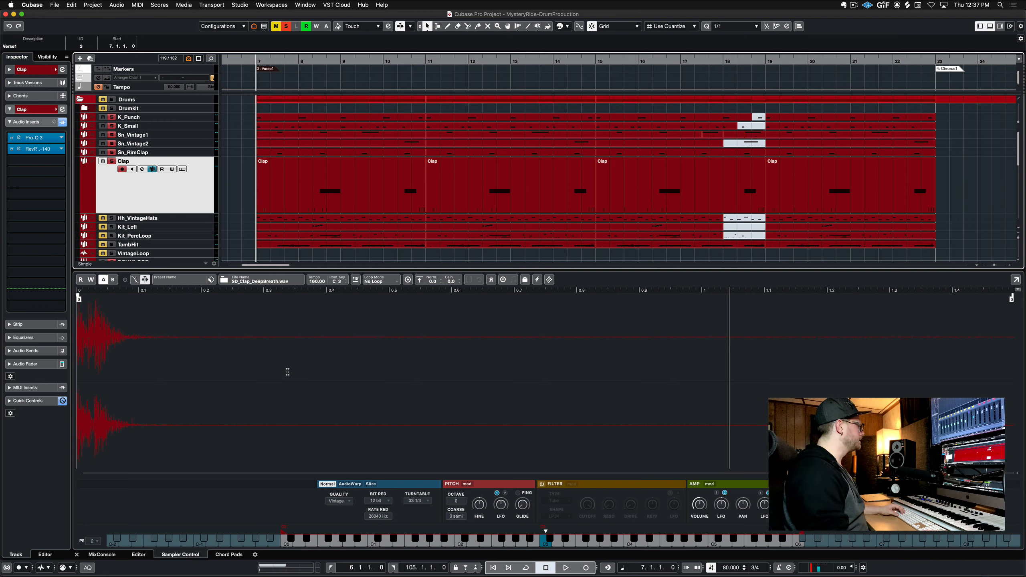
Select Hh_VintageHats, open its MIDI part in the Key Editor, play it, and close the editor
click(211, 221)
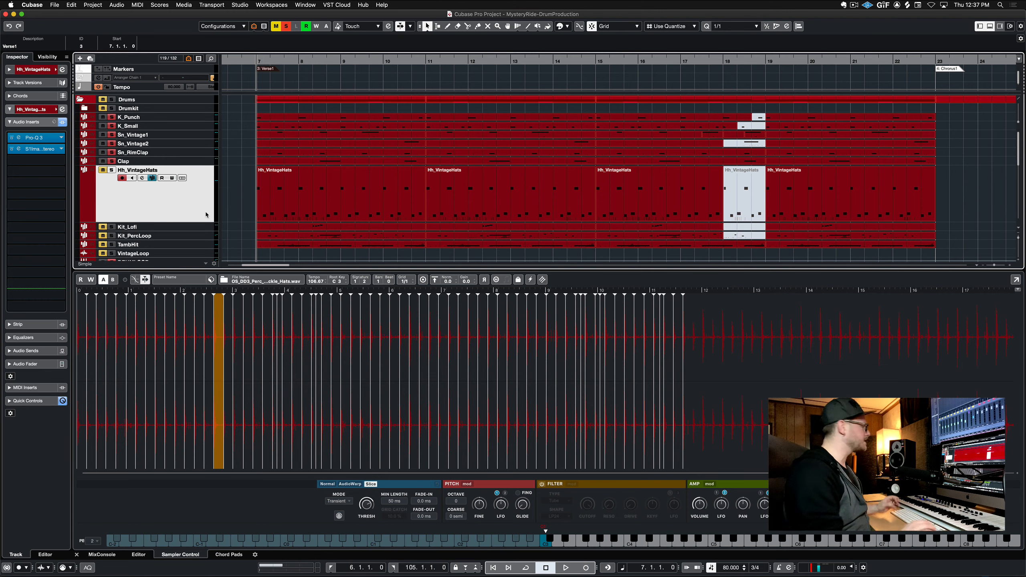
scroll(206, 215, down, 3)
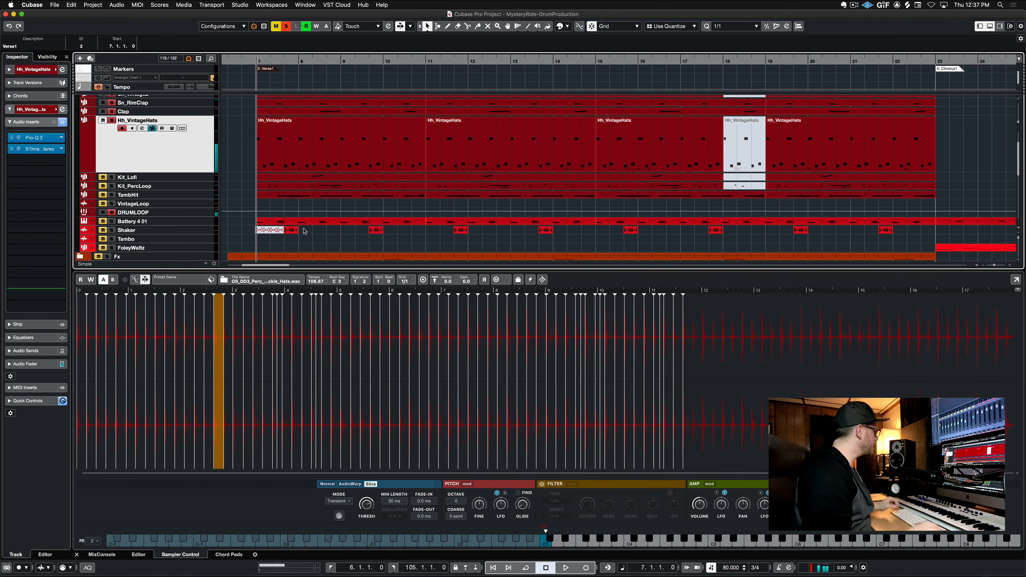
double_click(335, 144)
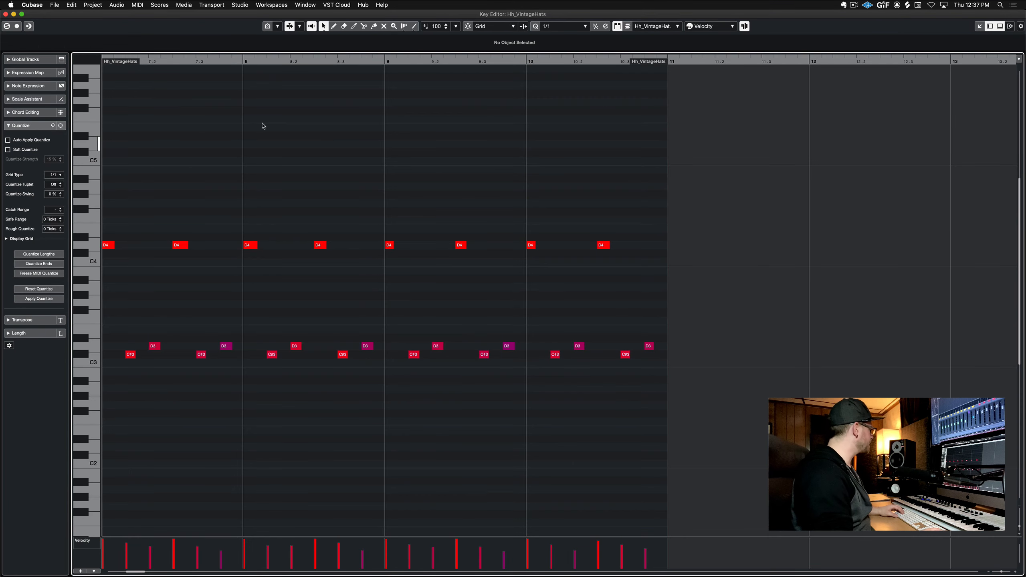
click(6, 26)
key(space)
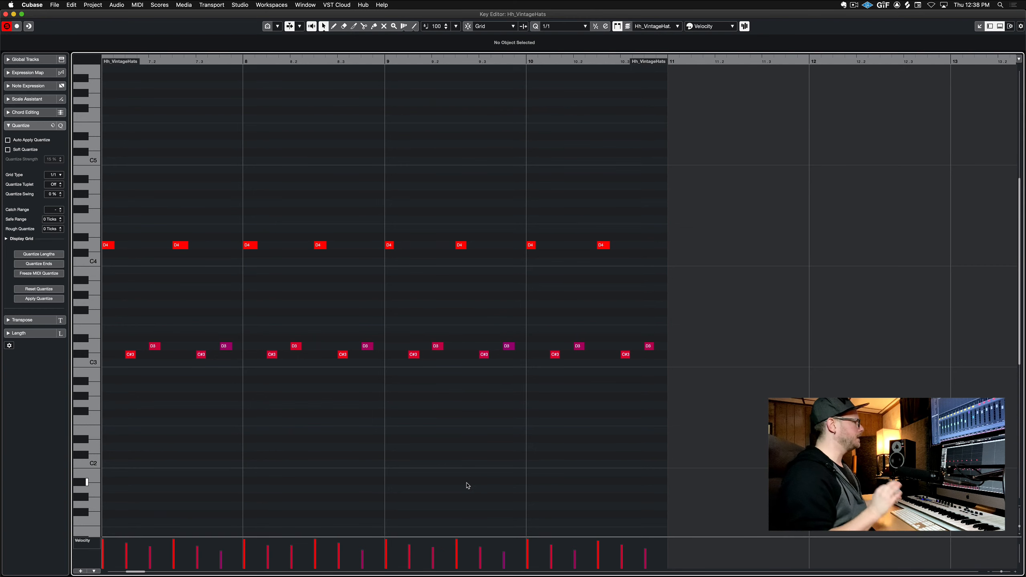
key(Escape)
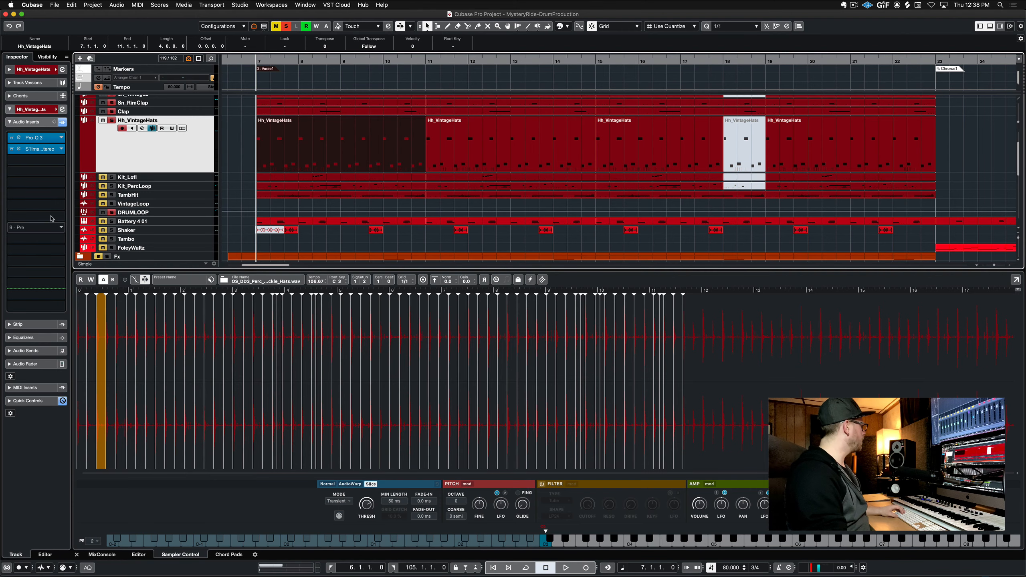
Open the Hh_VintageHats Pro-Q 3 and S1 Stereo Imager inserts and play the hats with Pro-Q 3 bypassed
click(36, 138)
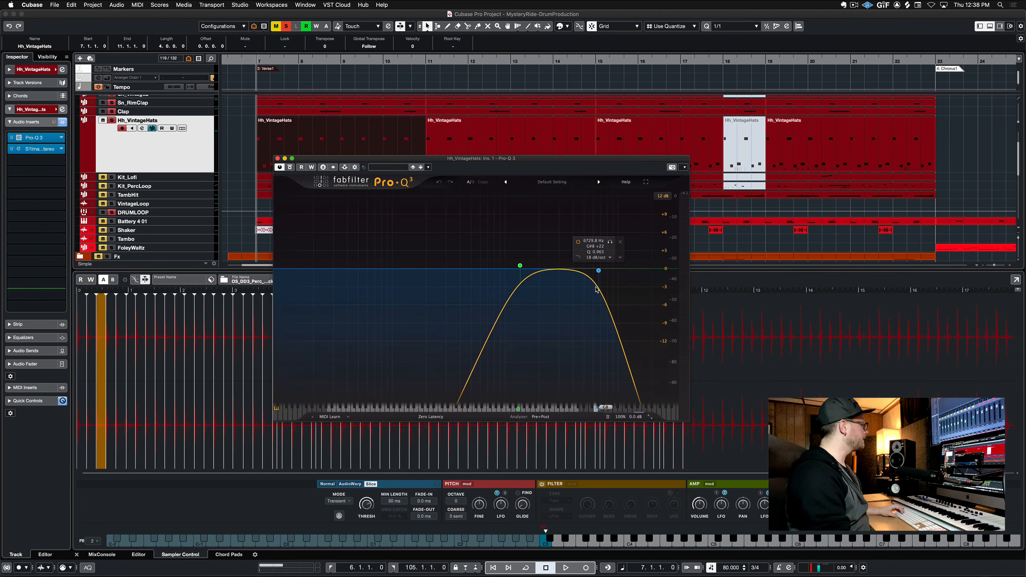
click(31, 149)
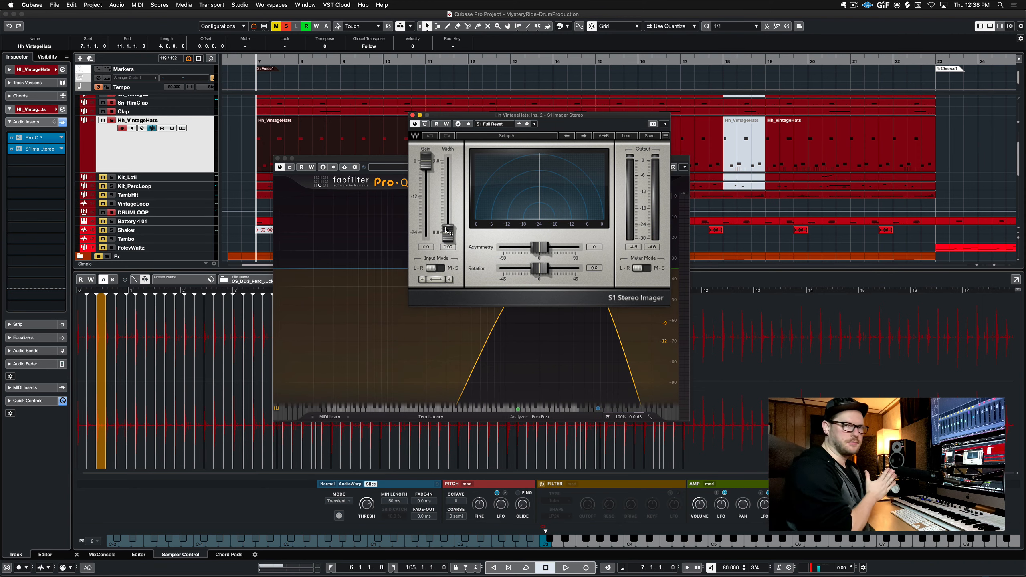
click(11, 138)
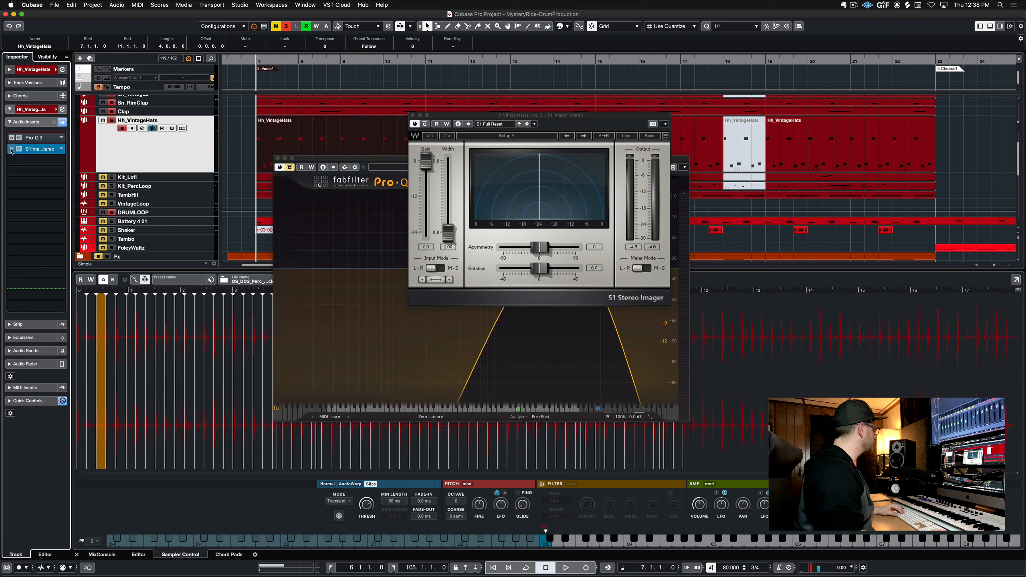
key(space)
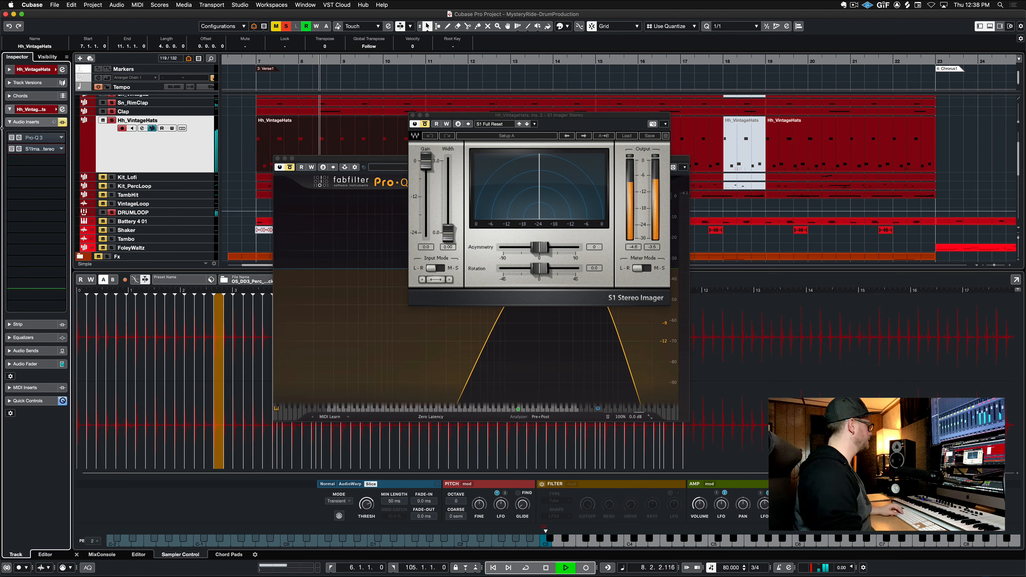
key(space)
Re-enable Pro-Q 3, bypass the S1 Stereo Imager, and play the hats again
click(11, 138)
click(12, 150)
key(space)
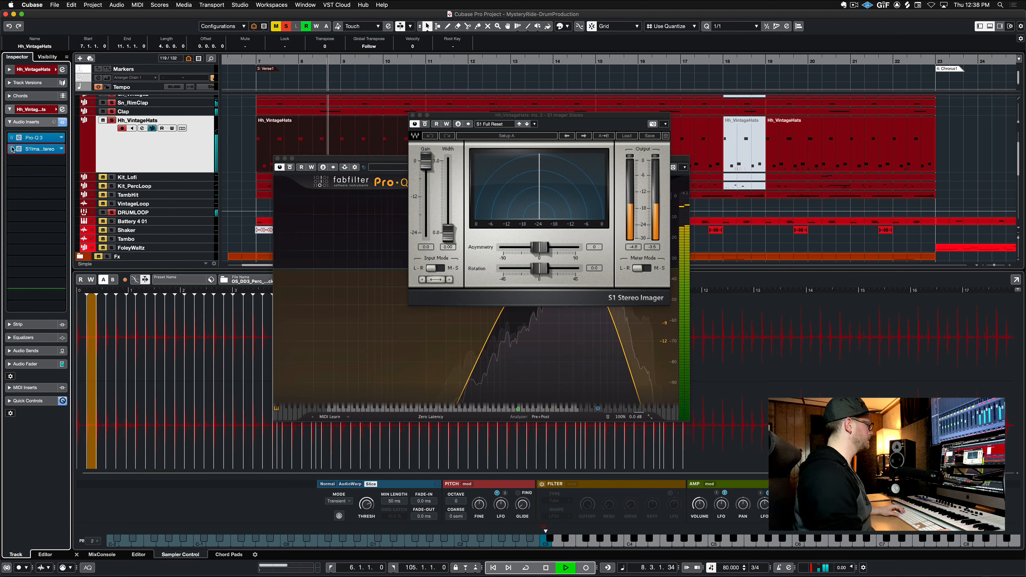
key(space)
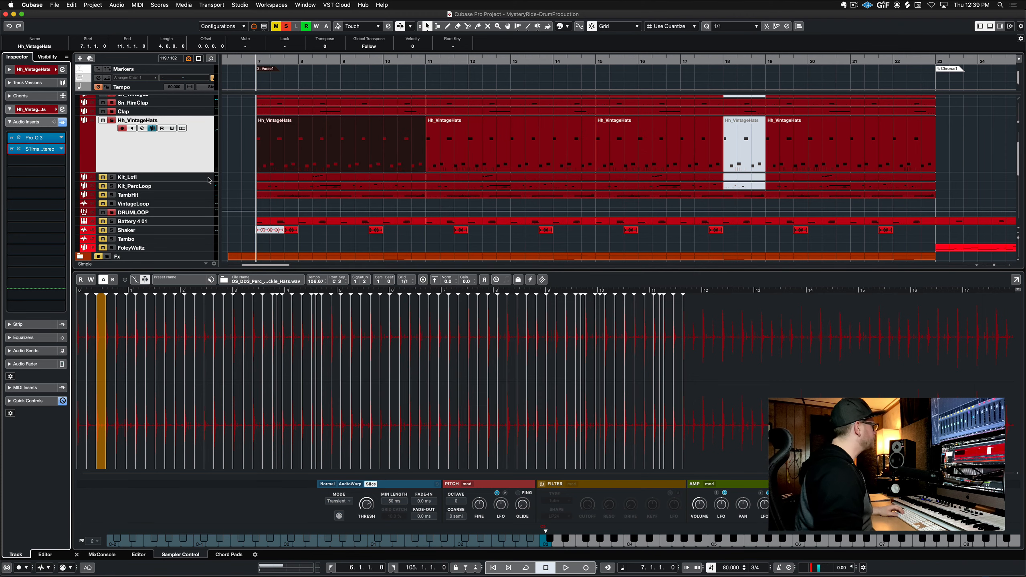
Select the Kit_Lofi track and play it from around bar 8
click(209, 180)
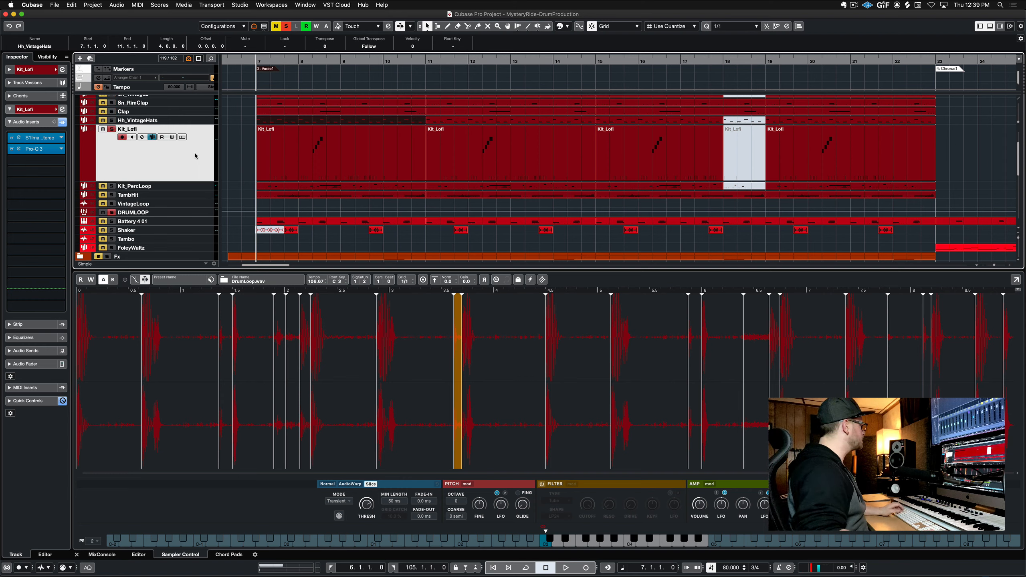
click(310, 61)
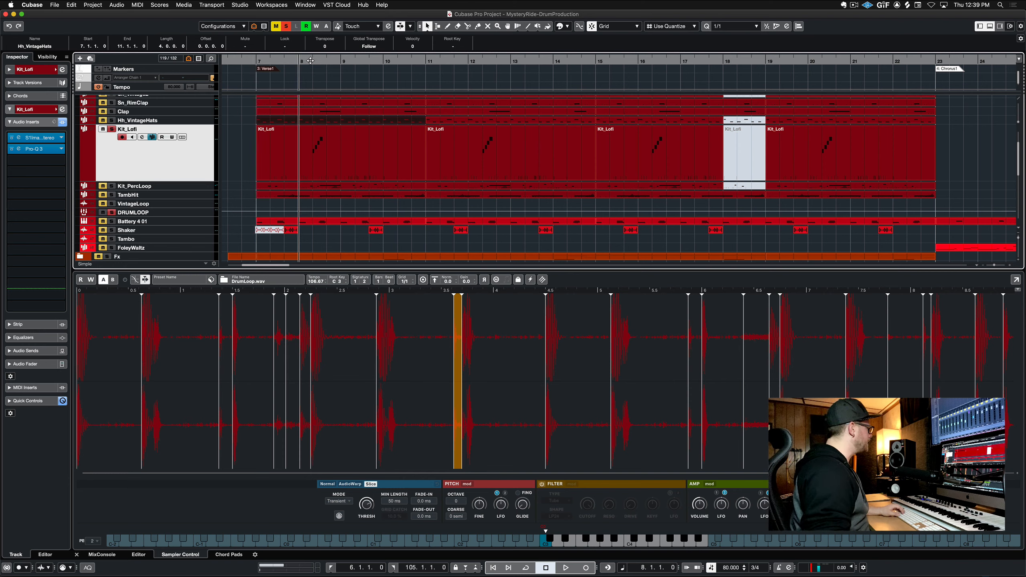
key(space)
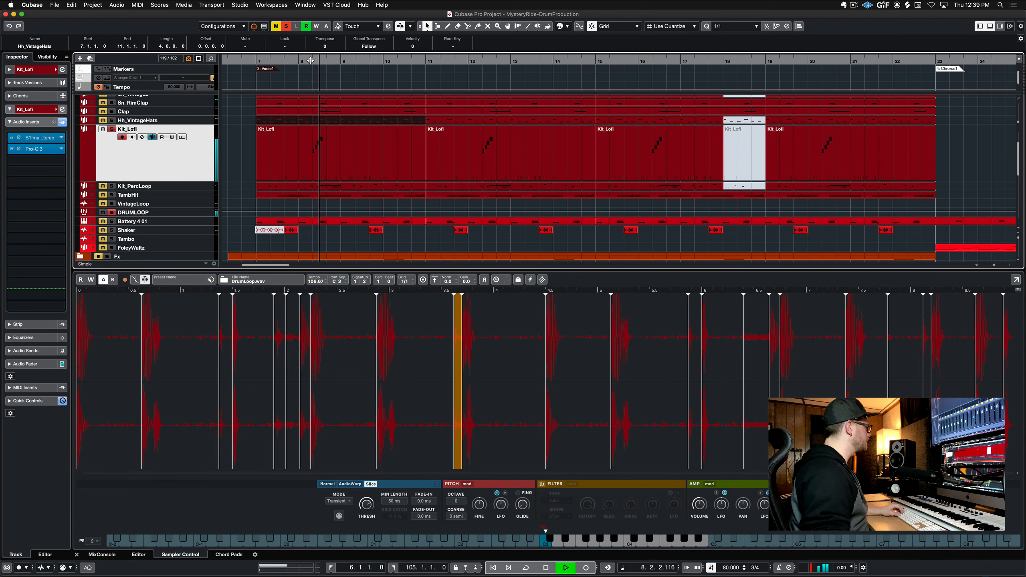
key(space)
Stop playback and inspect the Kit_Lofi S1 Stereo Imager and Pro-Q 3 inserts, closing each afterwards
key(space)
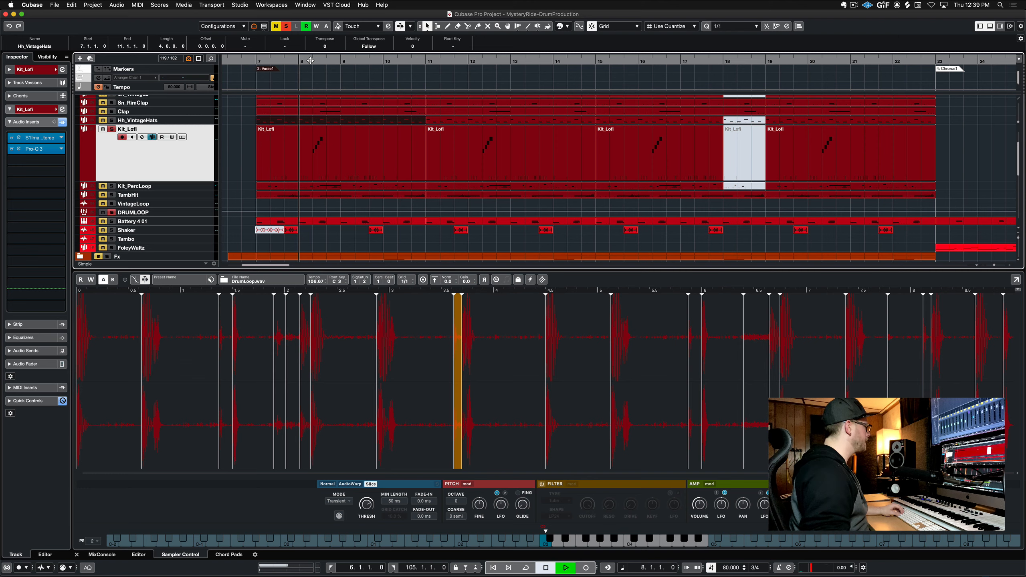
key(space)
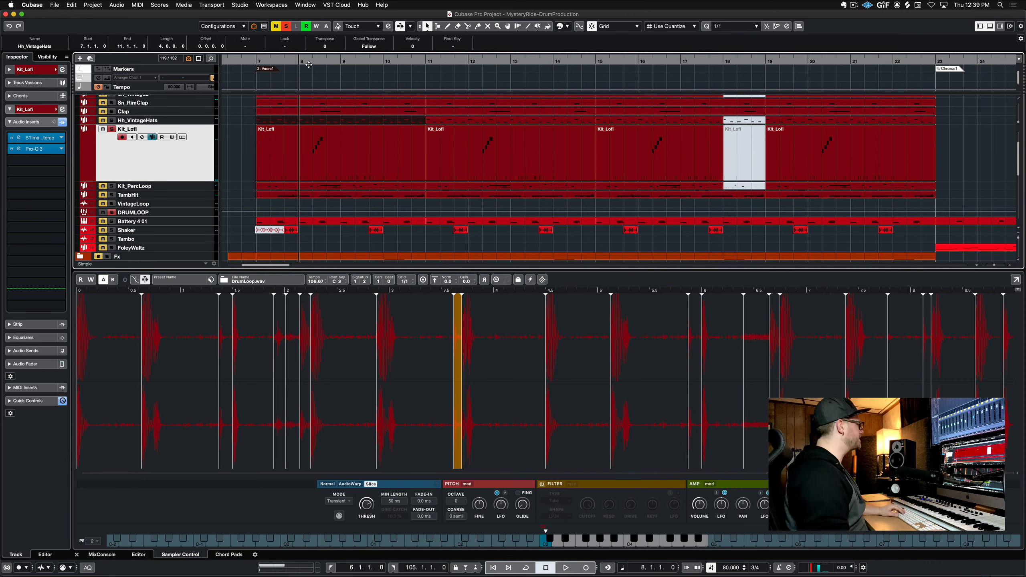
click(40, 139)
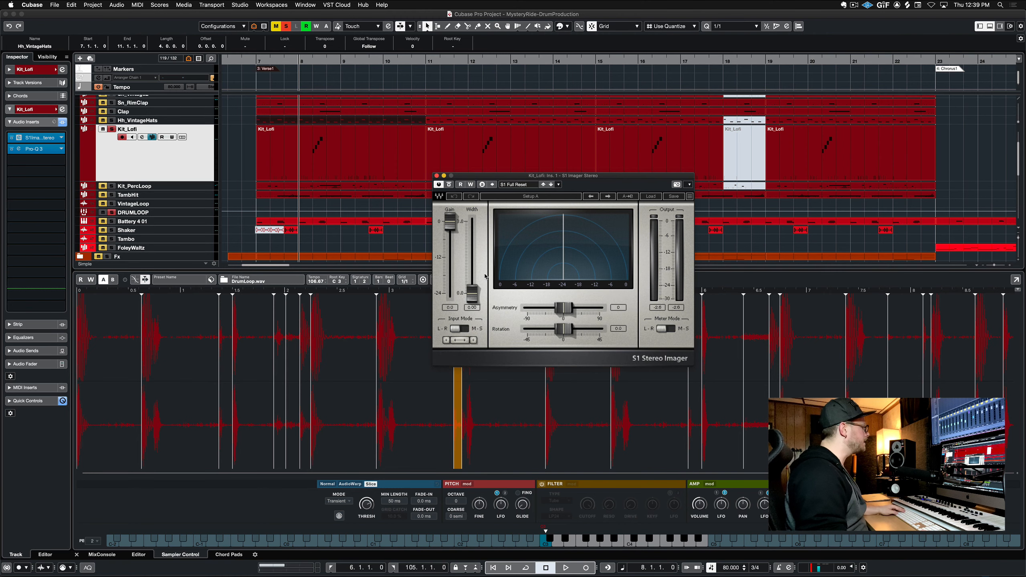
key(super+w)
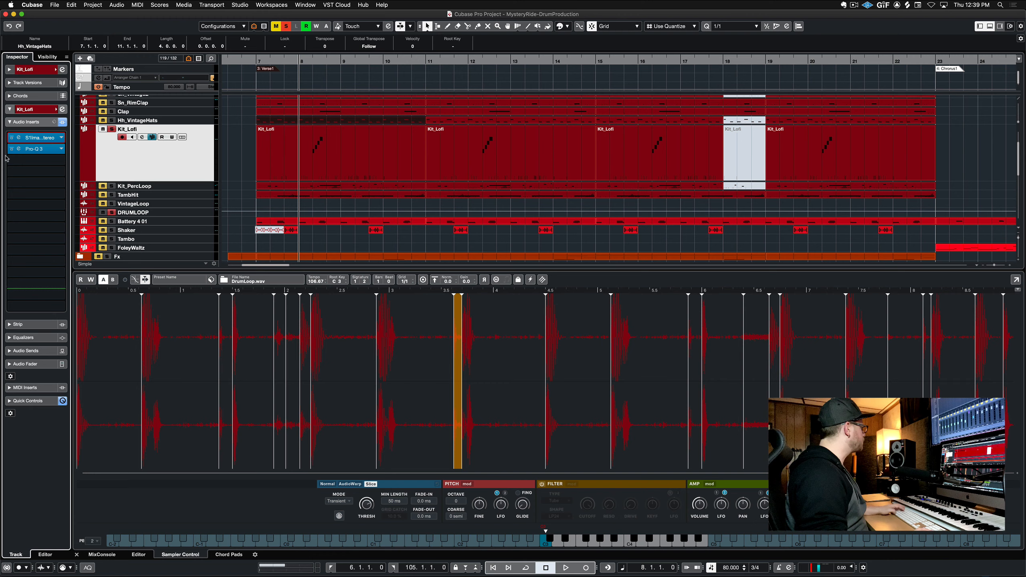
click(38, 150)
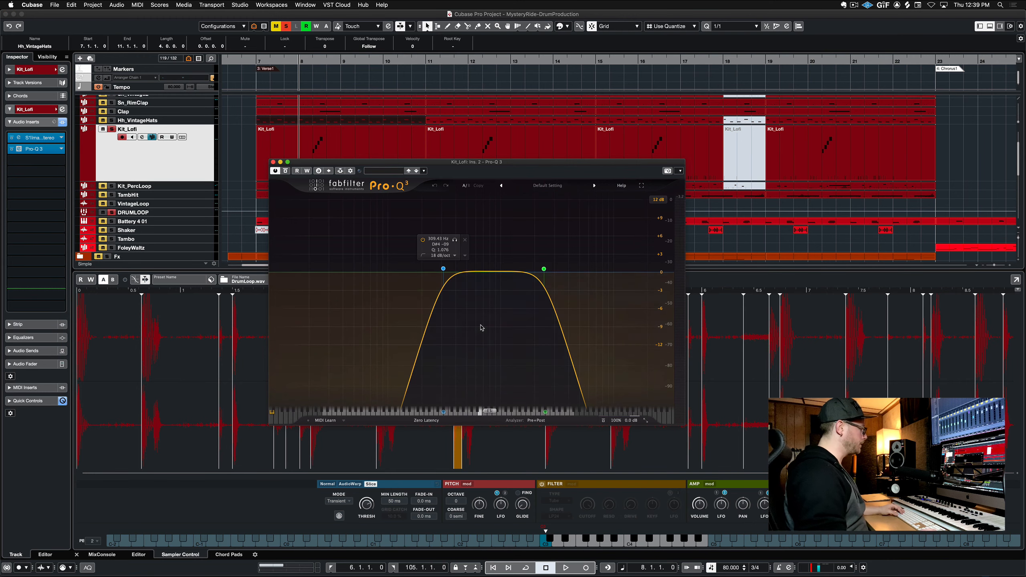
key(super+w)
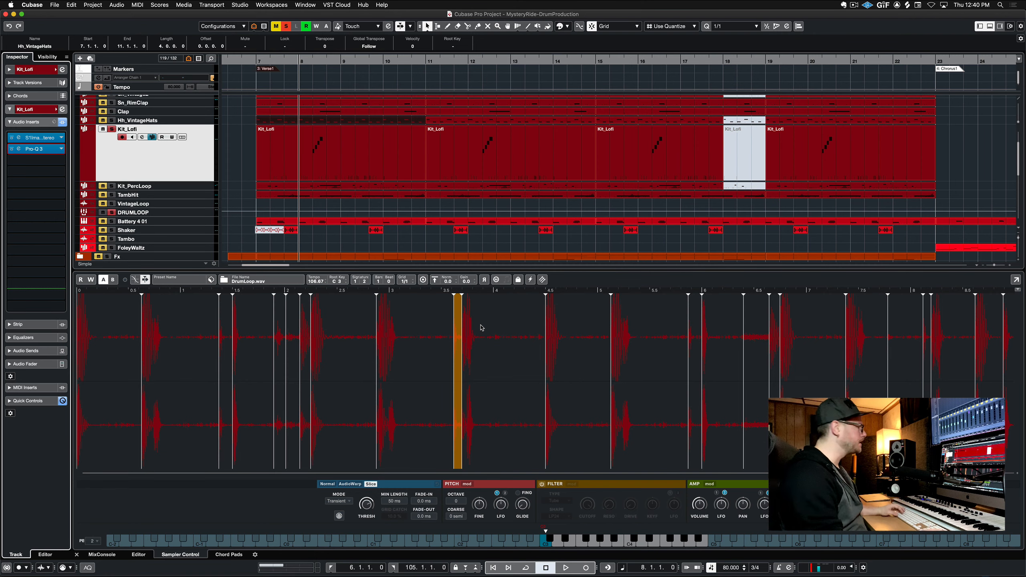
Play the Kit_Lofi track again from the start of the verse and stop
scroll(171, 179, up, 3)
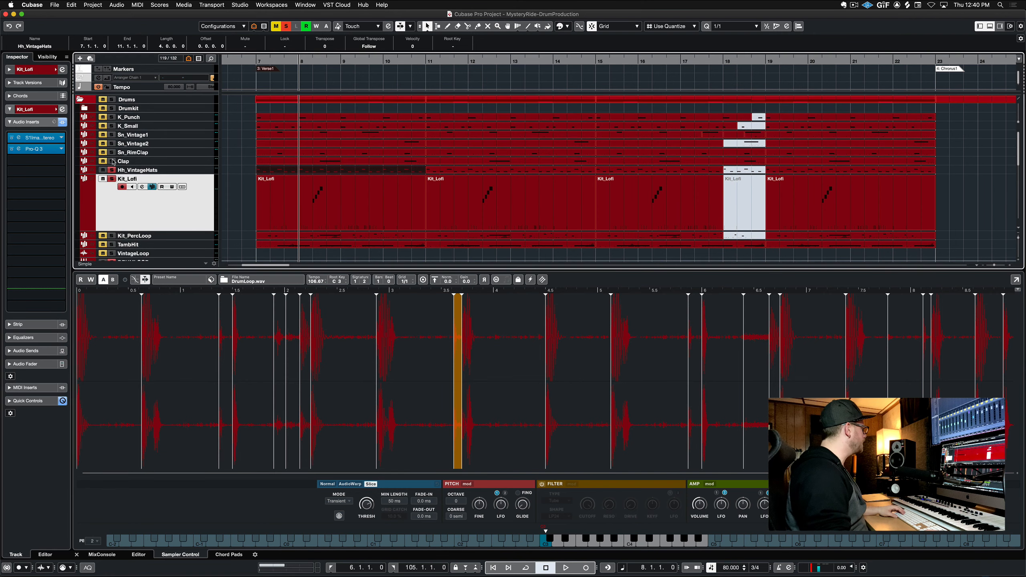
drag(113, 145, 115, 110)
key(space)
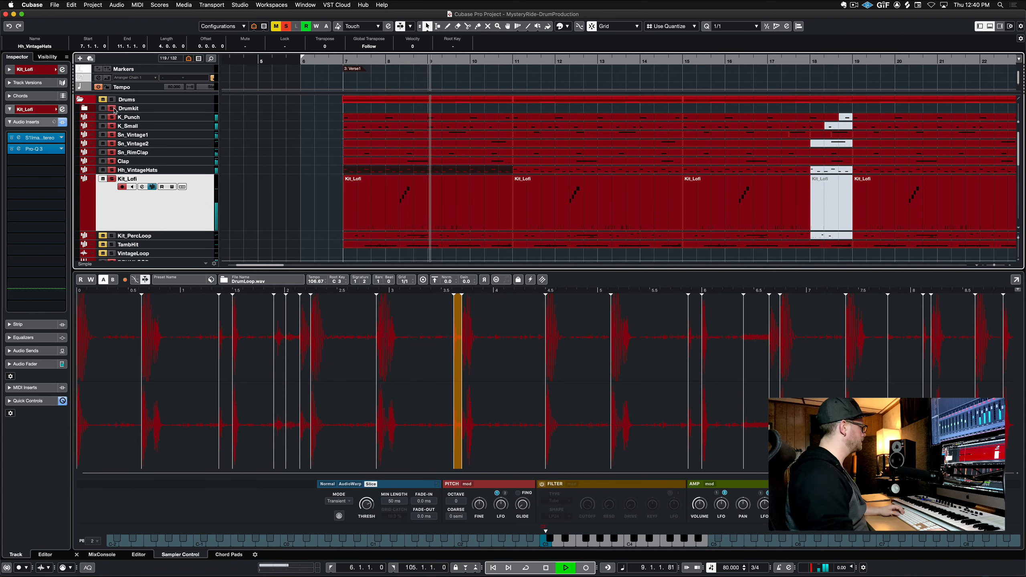
key(space)
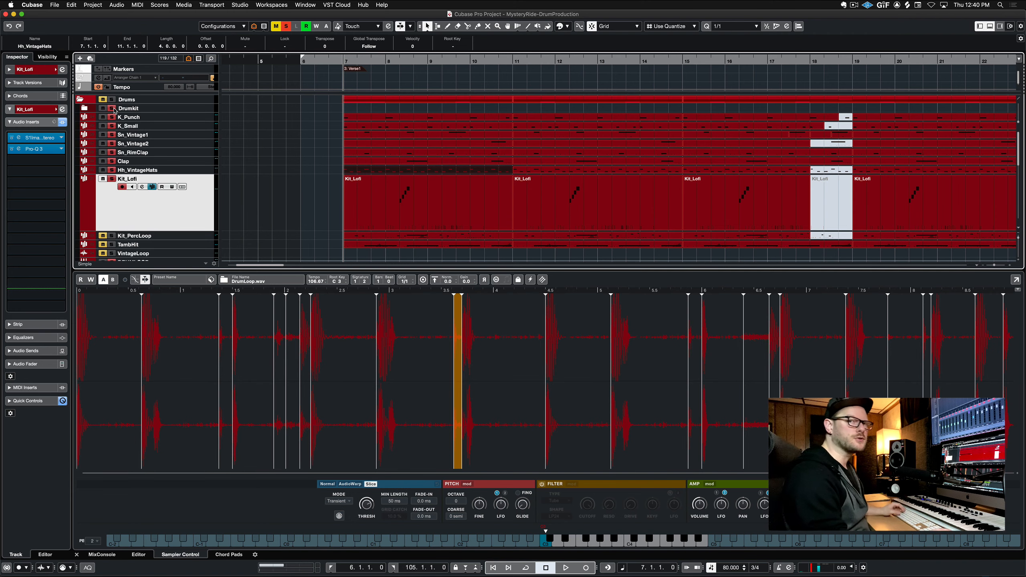
Solo and select the Kit_PercLoop track and play it several times
click(192, 235)
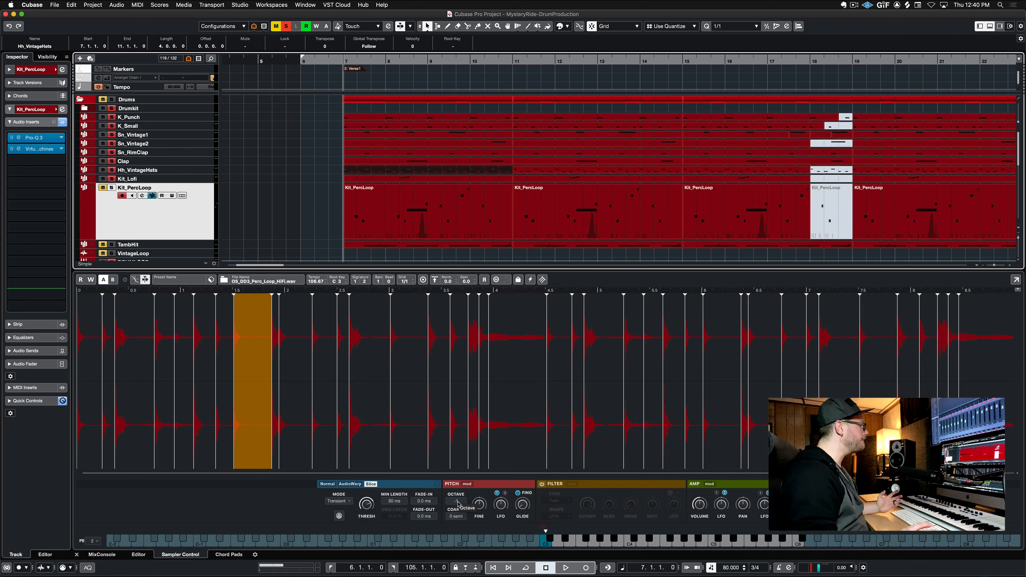
click(114, 188)
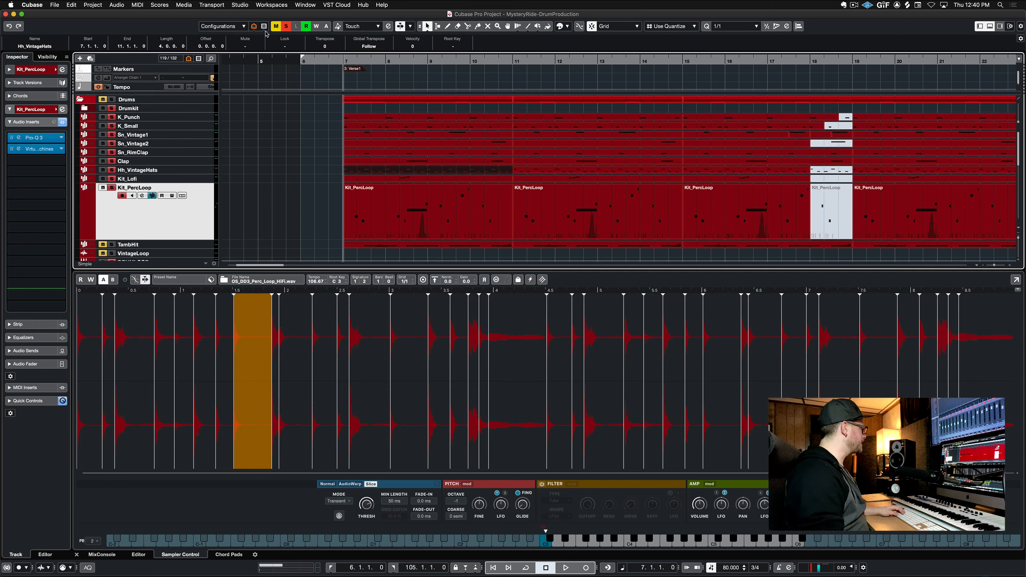
key(space)
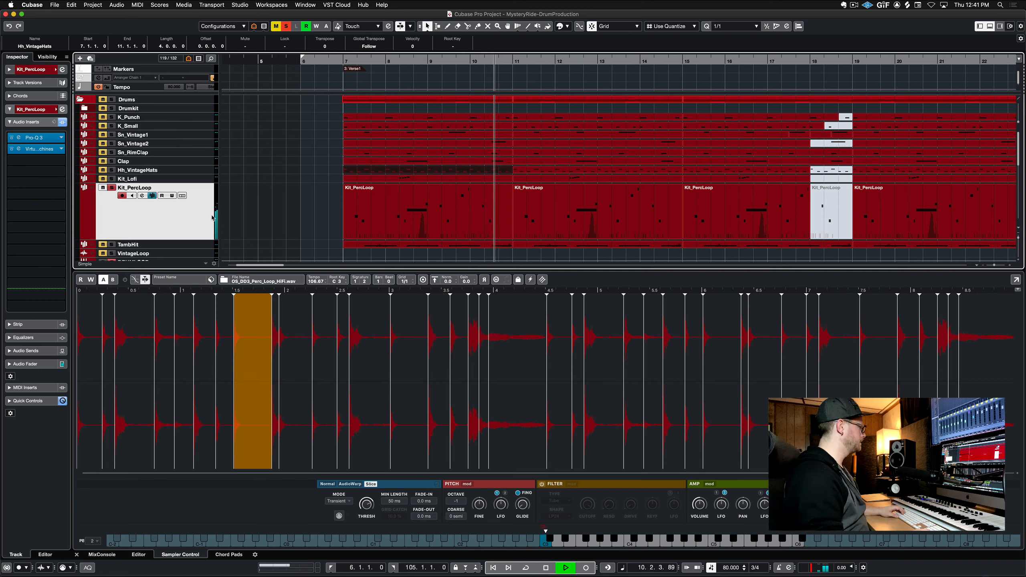
key(space)
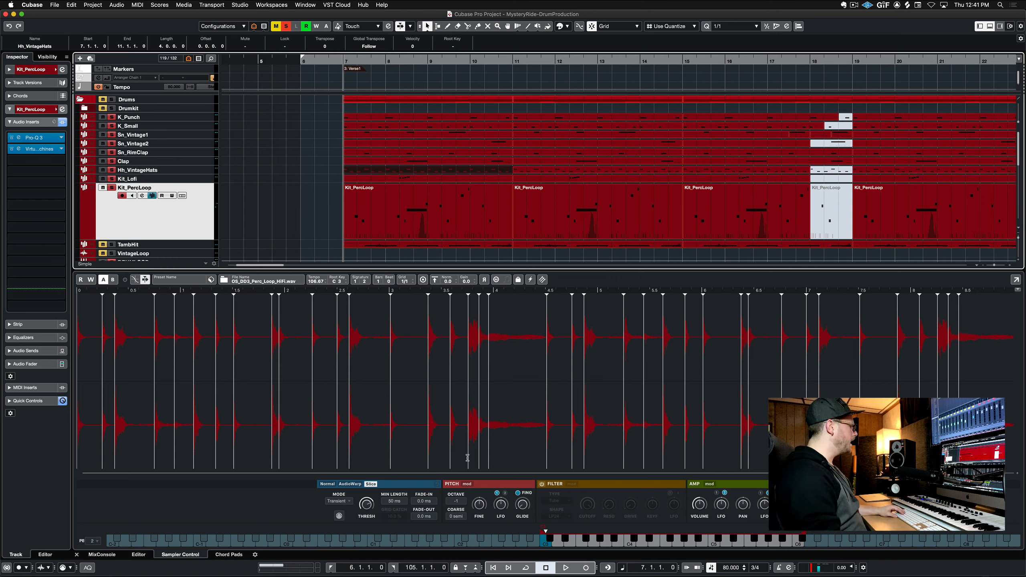
key(space)
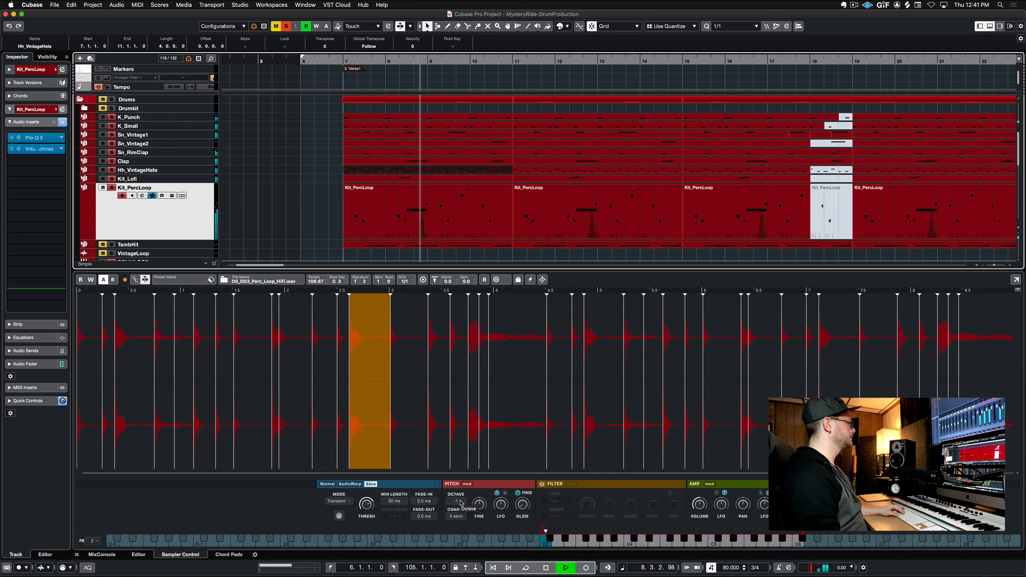
key(space)
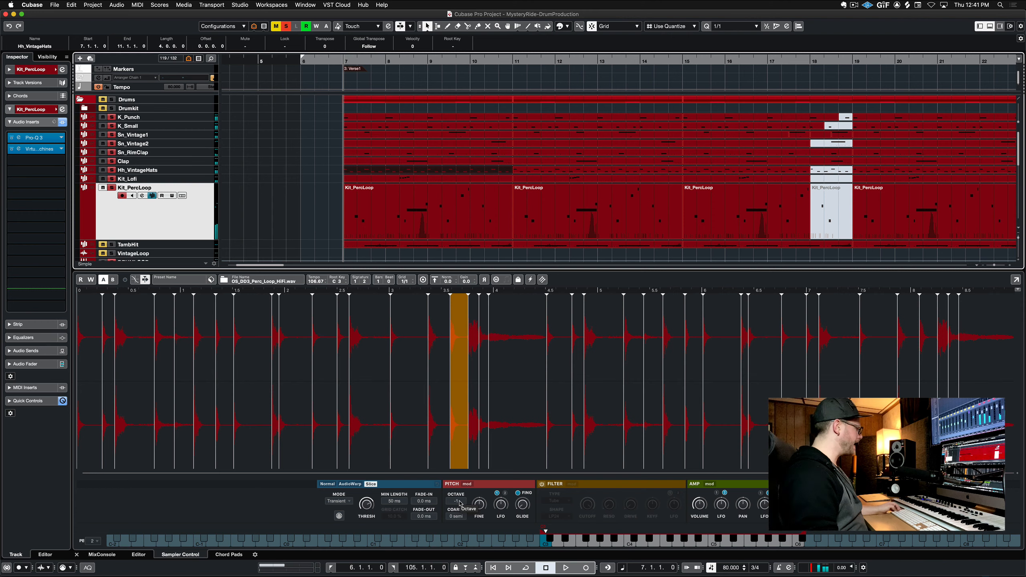
key(space)
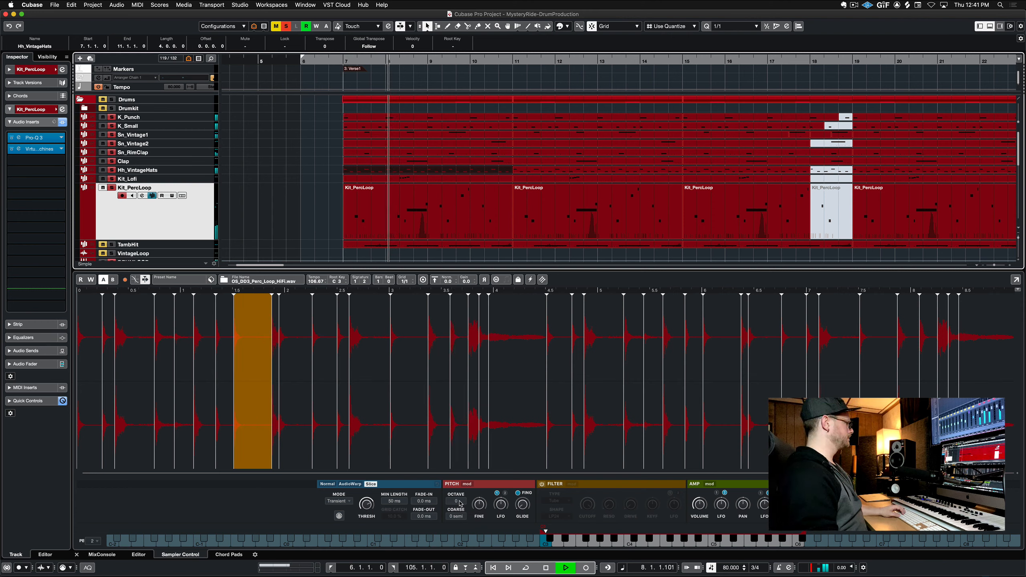
key(space)
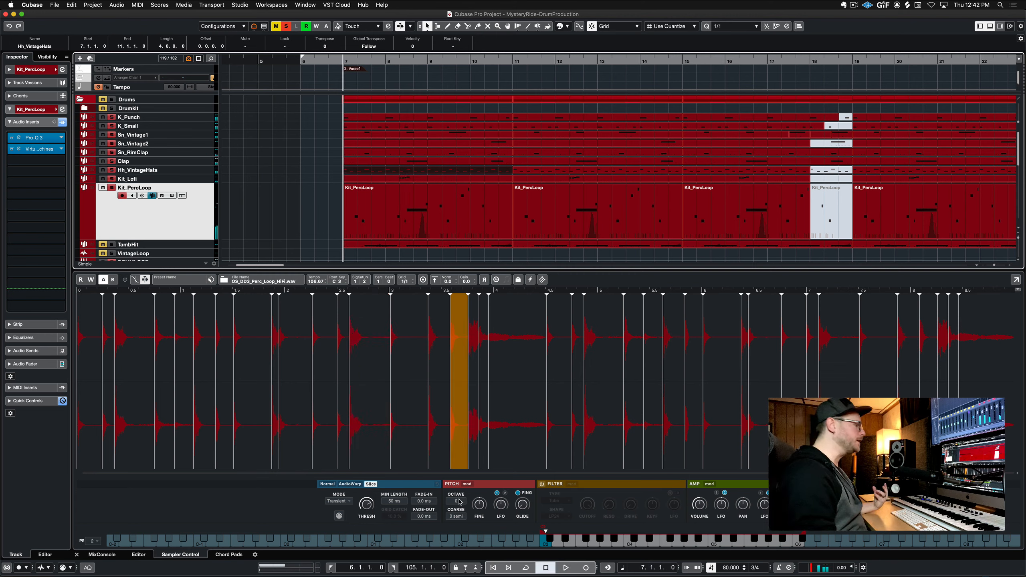
Solo and select the TambHit track and play it
click(210, 245)
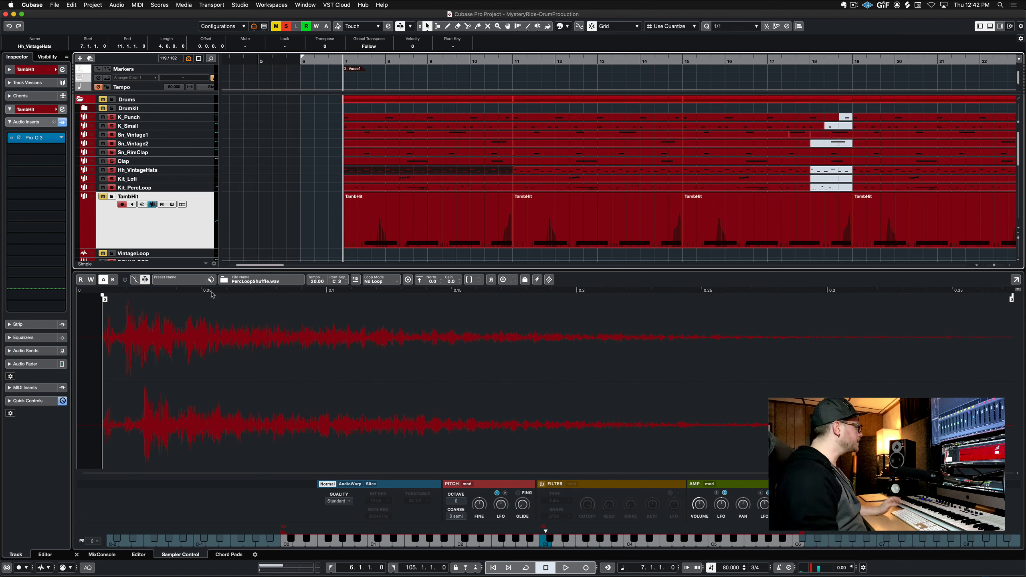
click(106, 196)
key(space)
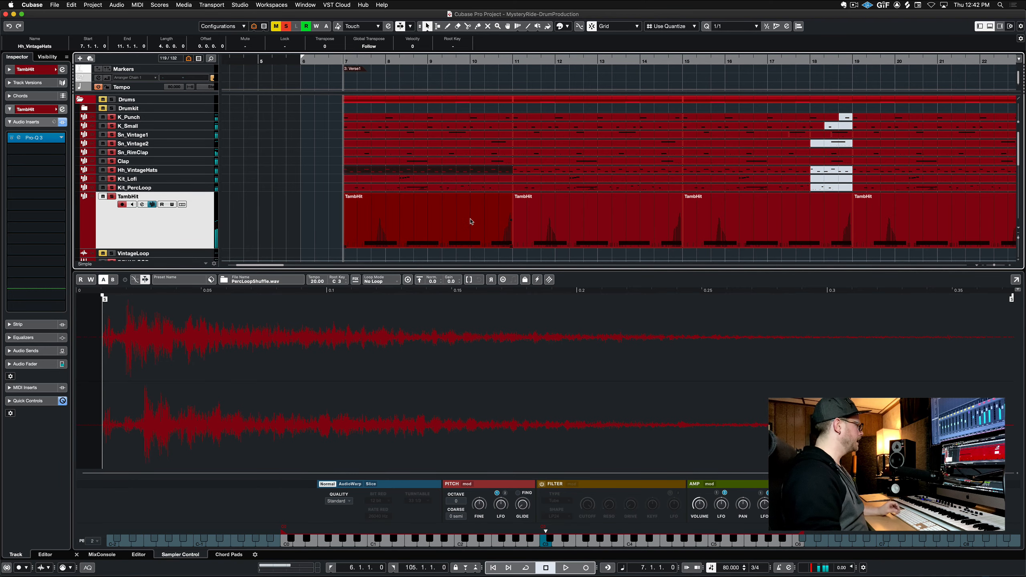
Open the TambHit MIDI part in the Key Editor, audition its C2 note, and close the editor
double_click(495, 214)
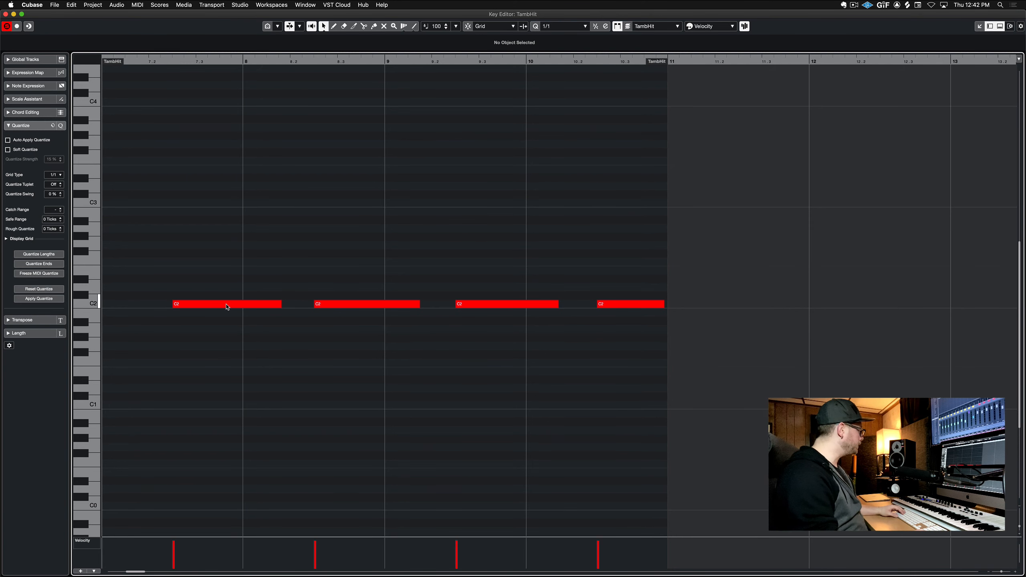
click(95, 303)
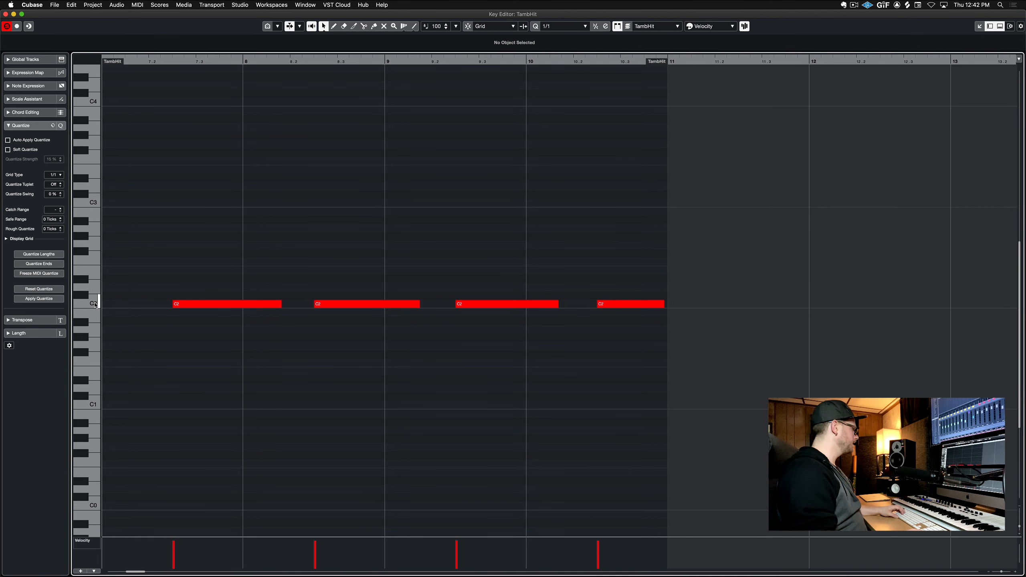
click(5, 14)
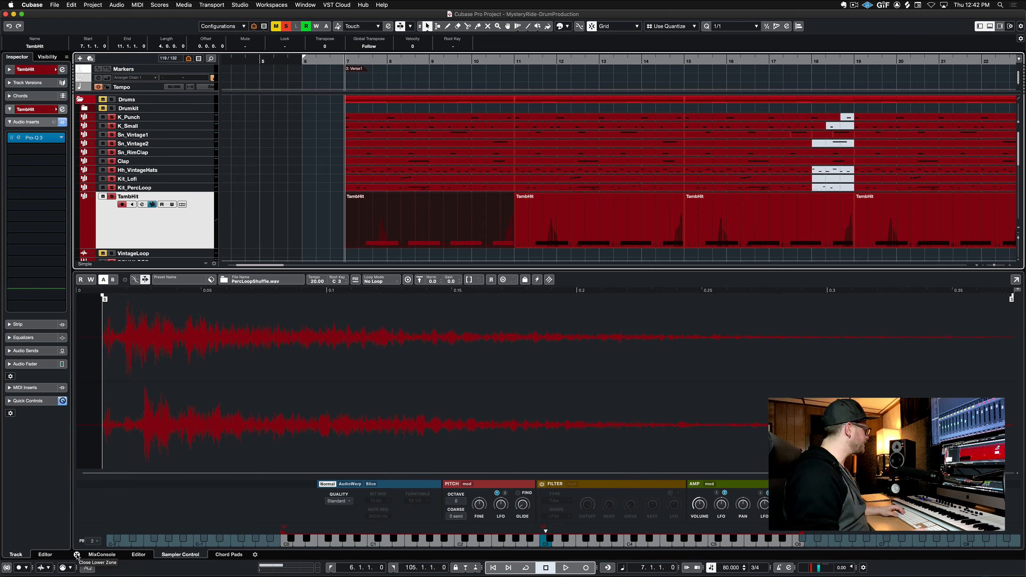
Close the lower zone, select the DRUMLOOP track, and open its Kramer PIE, Virtual Tape Machines and Pro-Q 3 inserts
click(77, 555)
click(207, 263)
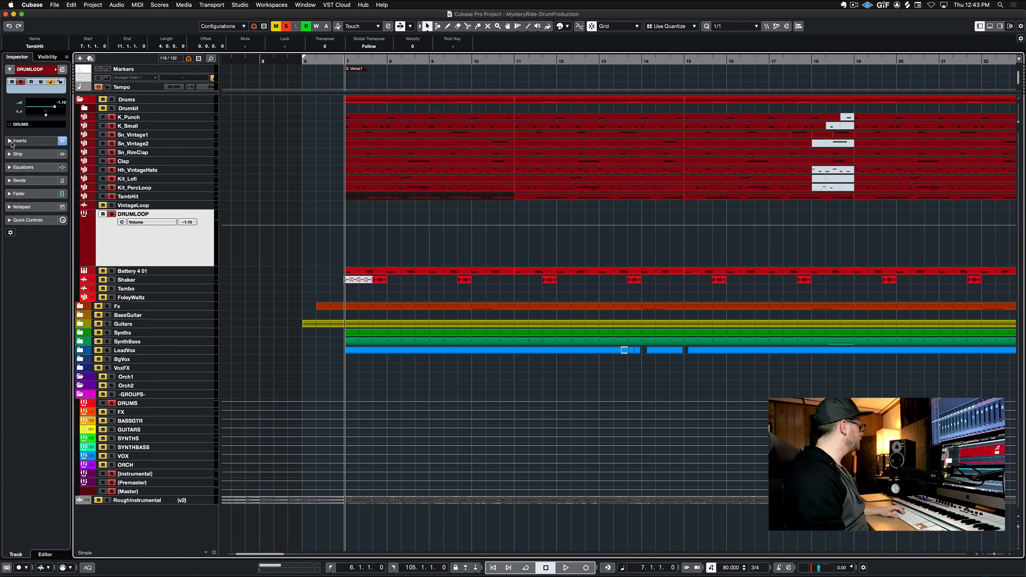
click(29, 140)
click(43, 98)
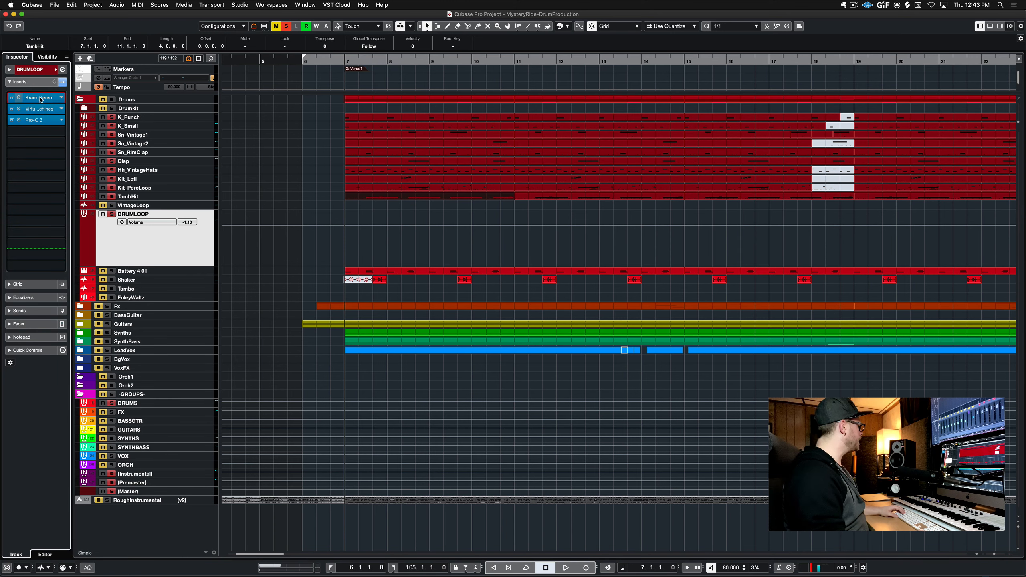
click(41, 109)
click(37, 120)
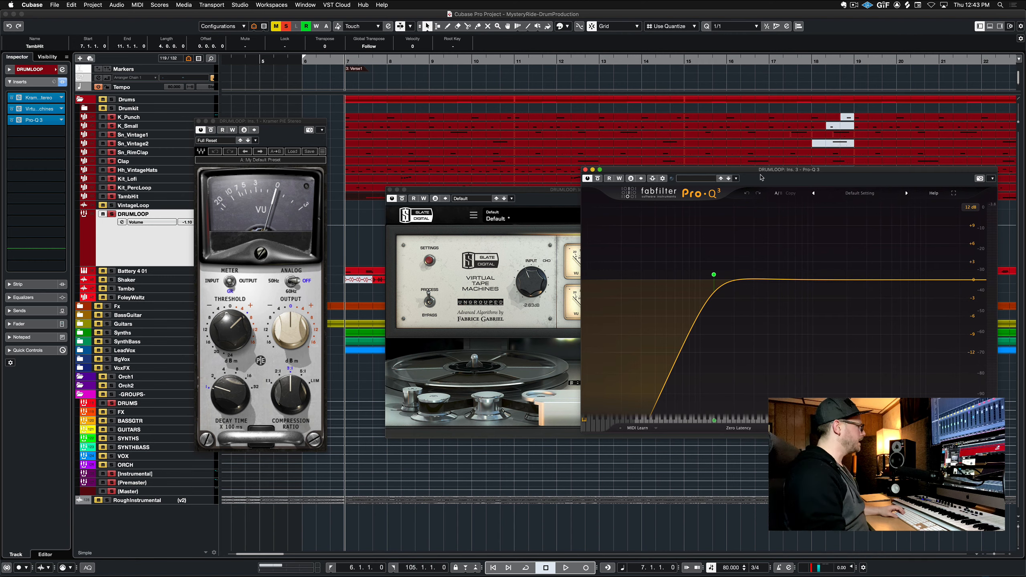
mouse_move(713, 282)
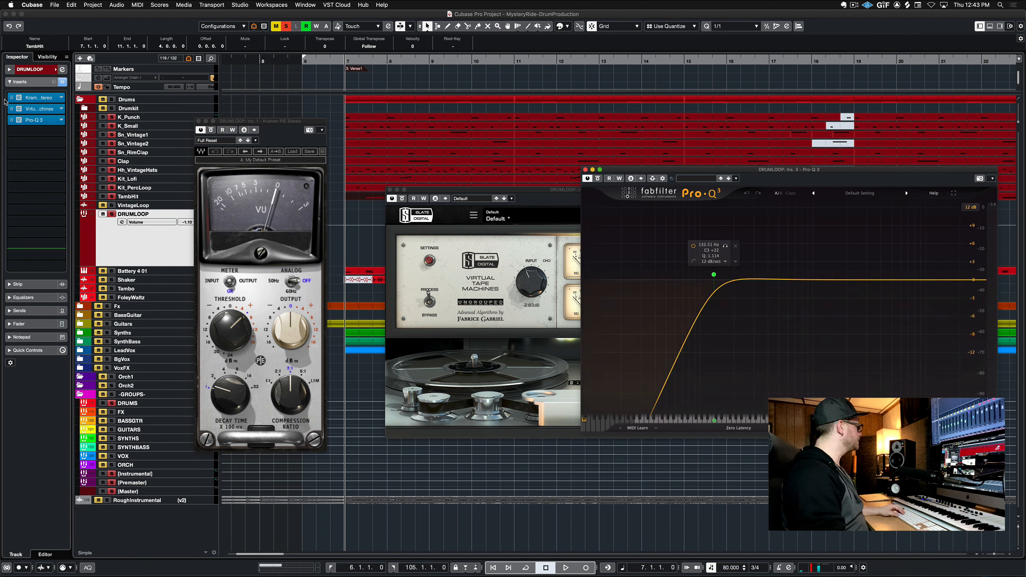
Bypass all three DRUMLOOP inserts and play the loop
click(13, 120)
click(14, 109)
click(13, 98)
key(space)
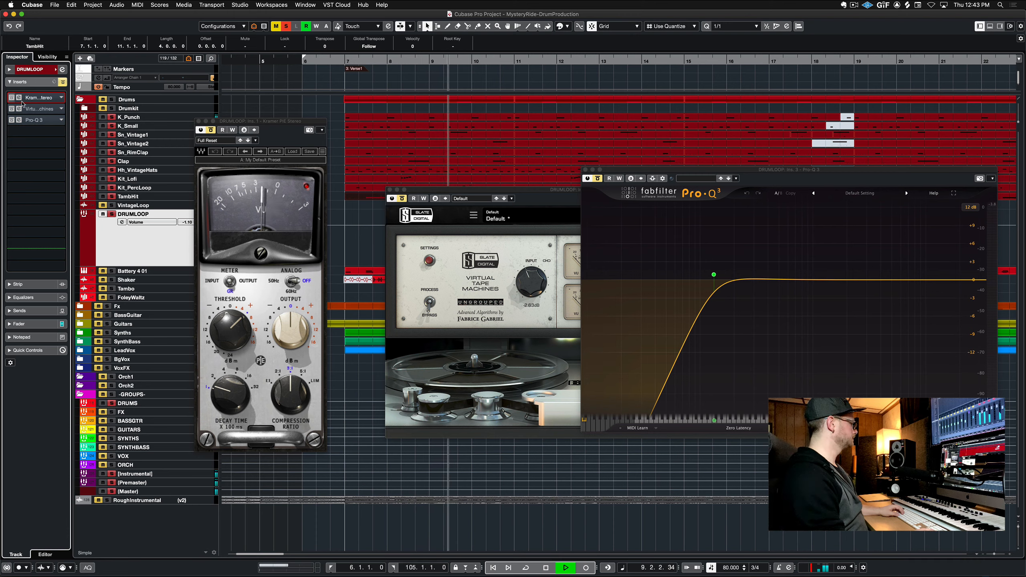
Rearrange the plugin windows and re-enable the Kramer PIE, Virtual Tape Machines and Pro-Q 3 inserts one at a time
click(505, 190)
drag(504, 189, 418, 188)
click(792, 171)
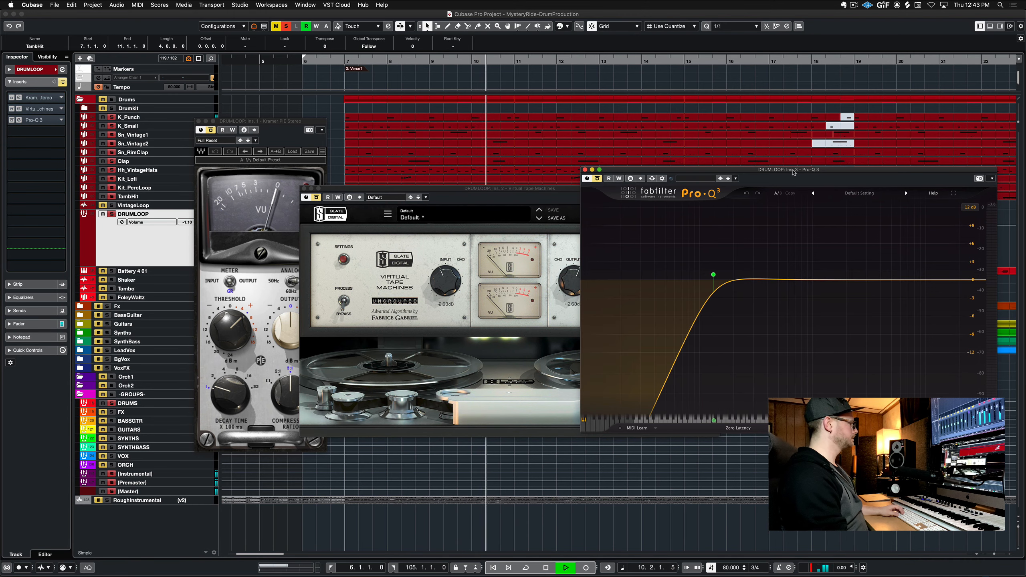
click(11, 100)
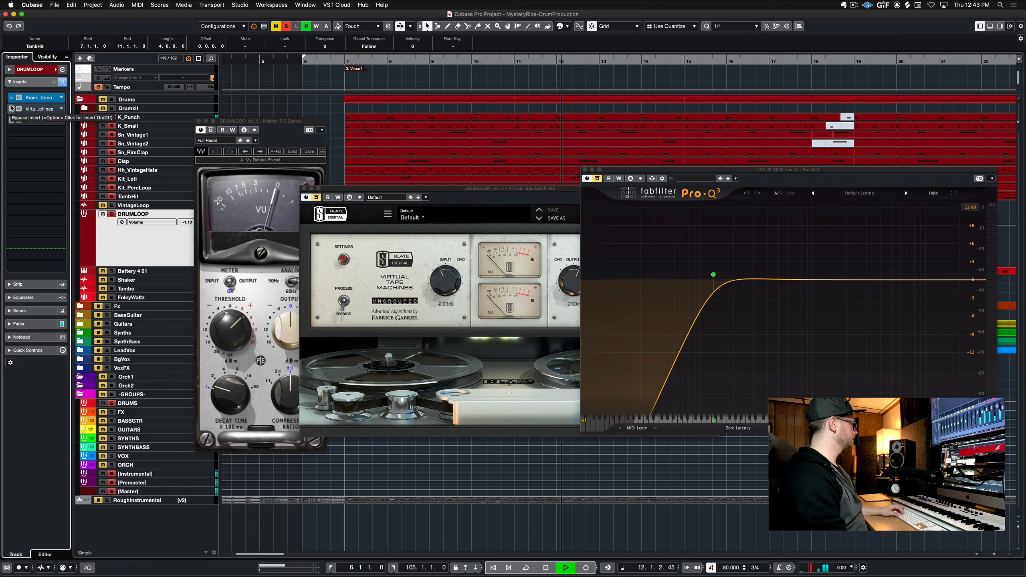
click(11, 110)
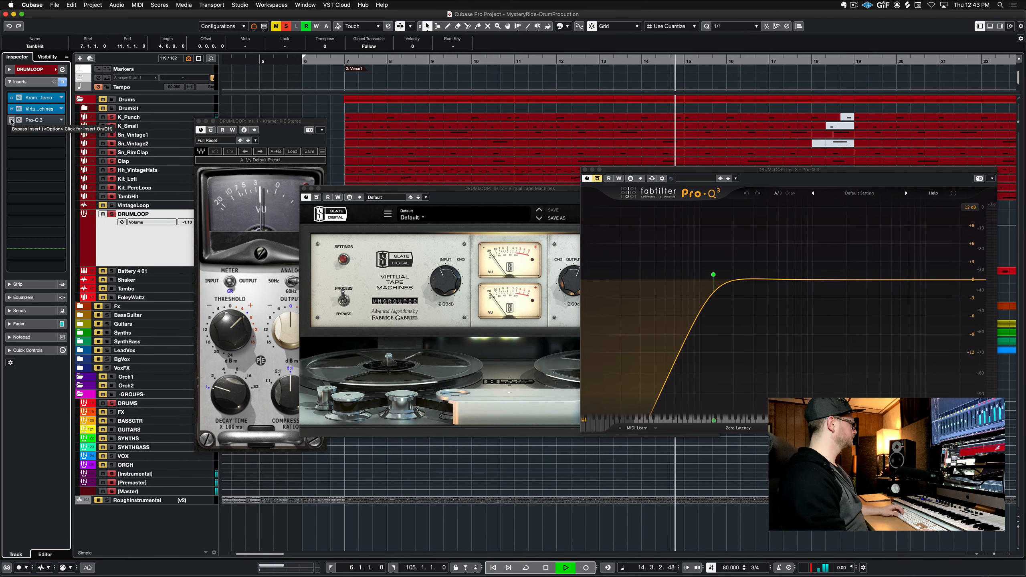
click(12, 120)
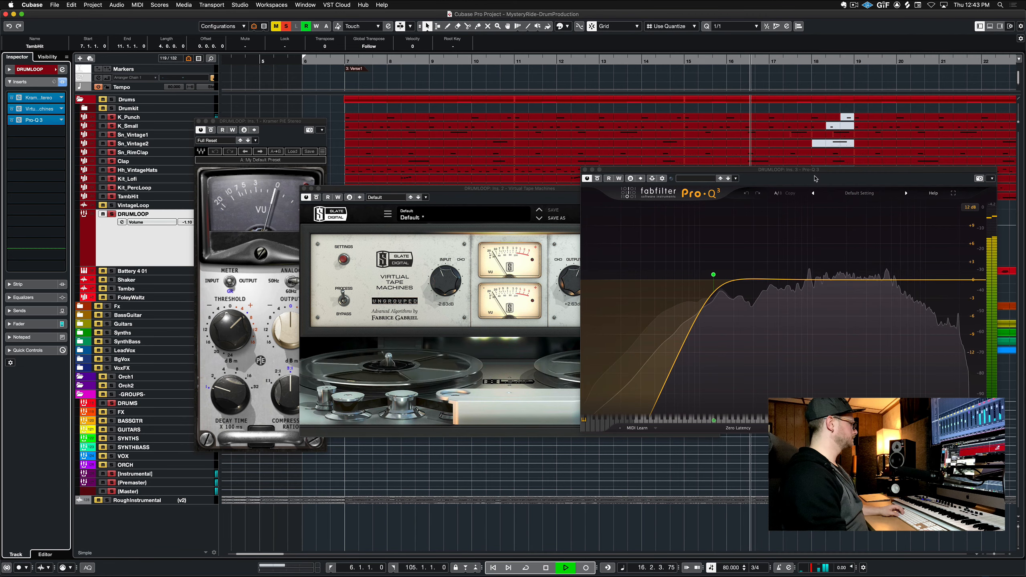
Stop playback and bring the Virtual Tape Machines and Pro-Q 3 windows forward to examine them
key(space)
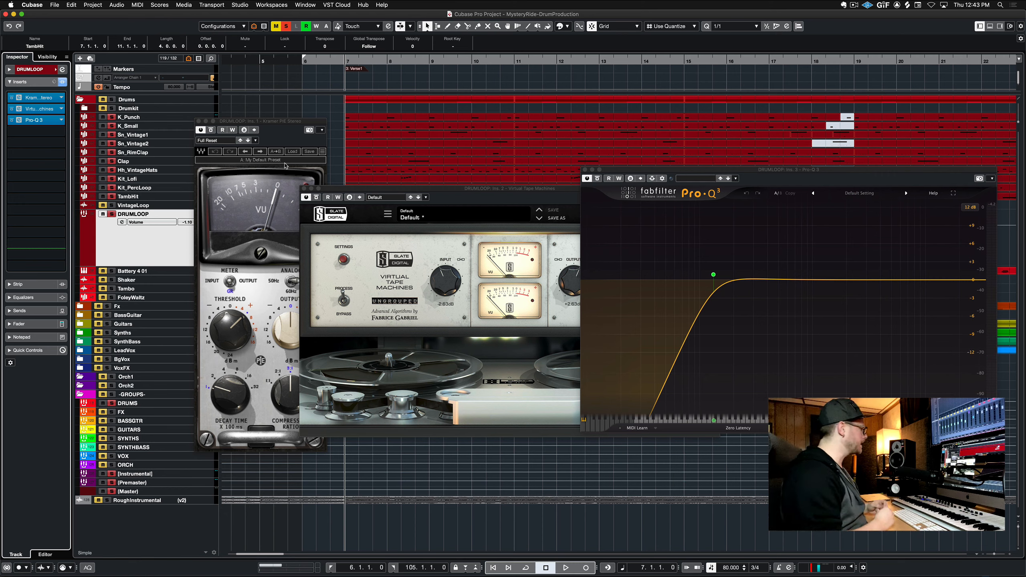
click(449, 315)
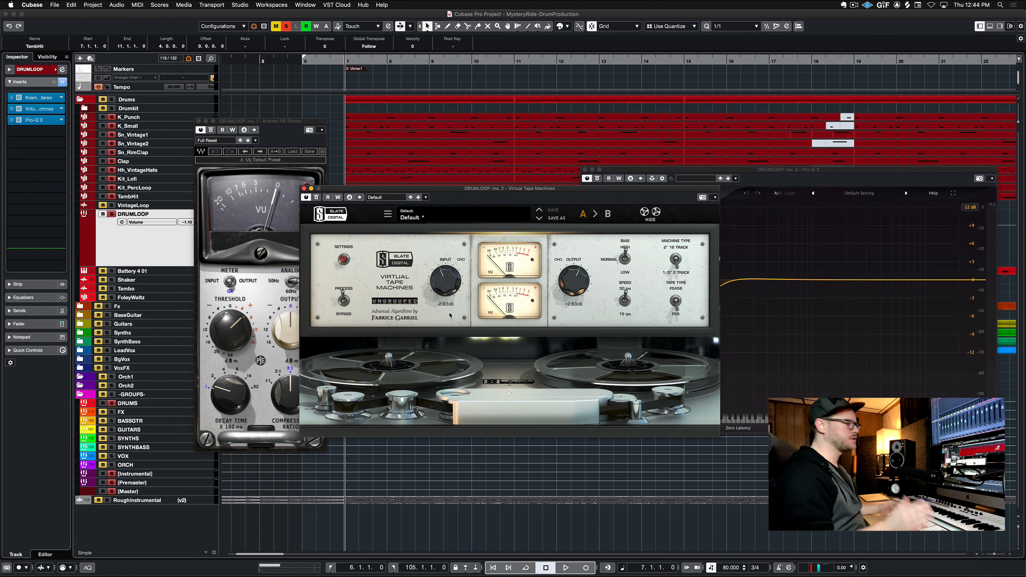
click(795, 341)
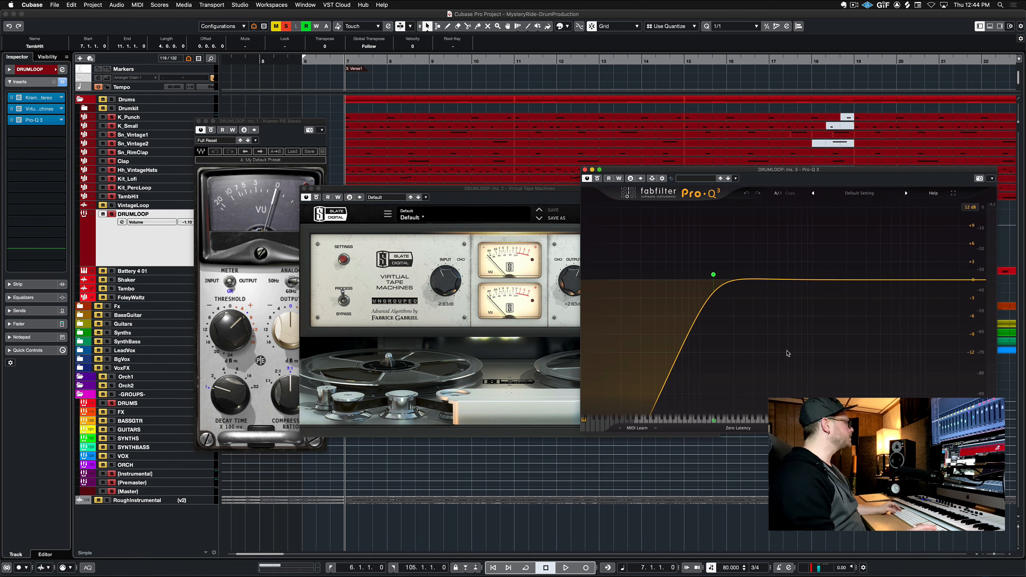
Select the Battery 4 01 track and open its MIDI part in the Key Editor
click(205, 273)
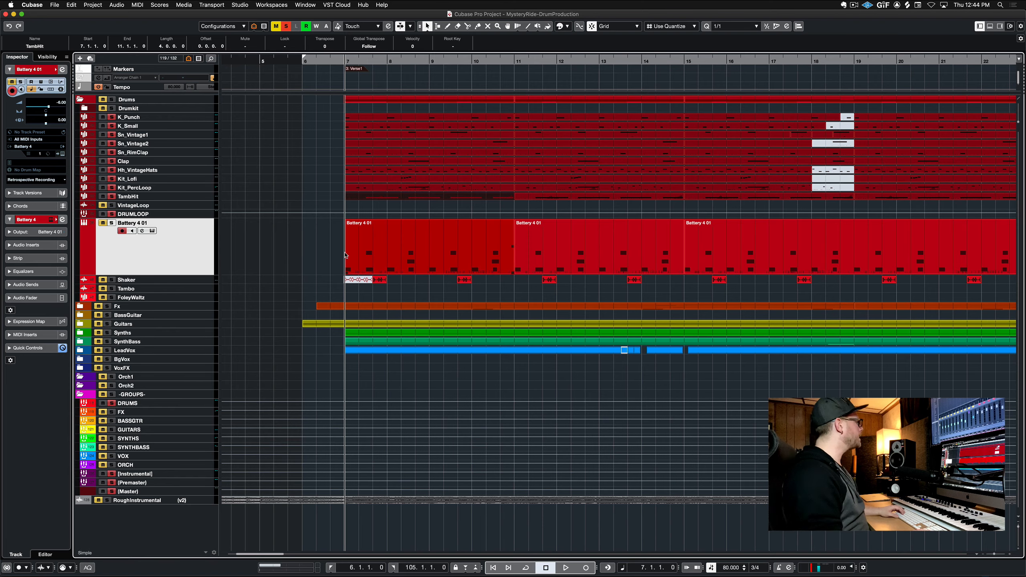
double_click(428, 255)
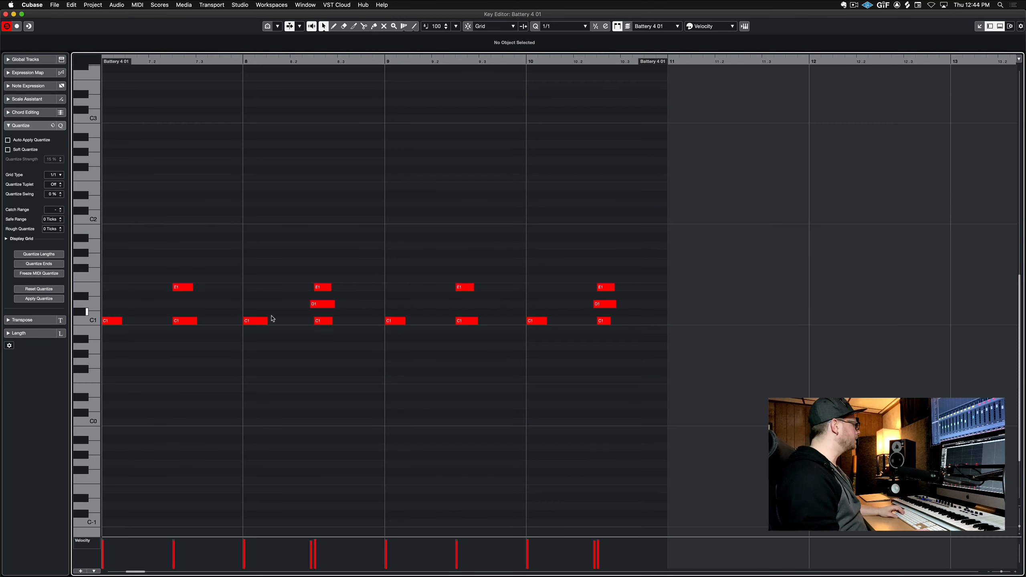
Leave the Key Editor, solo the Battery 4 01 track and play it briefly
scroll(274, 323, left, 3)
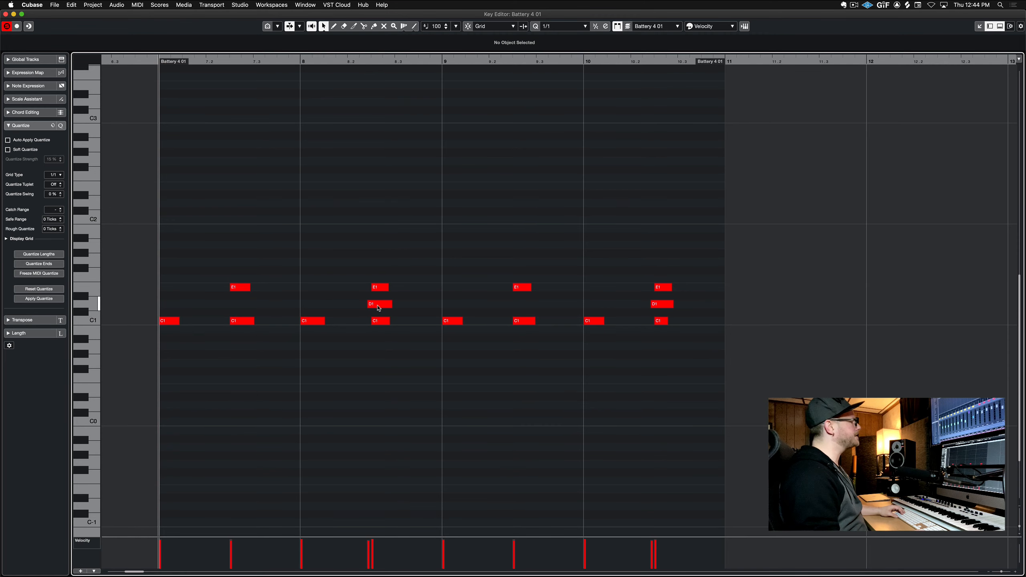
key(Return)
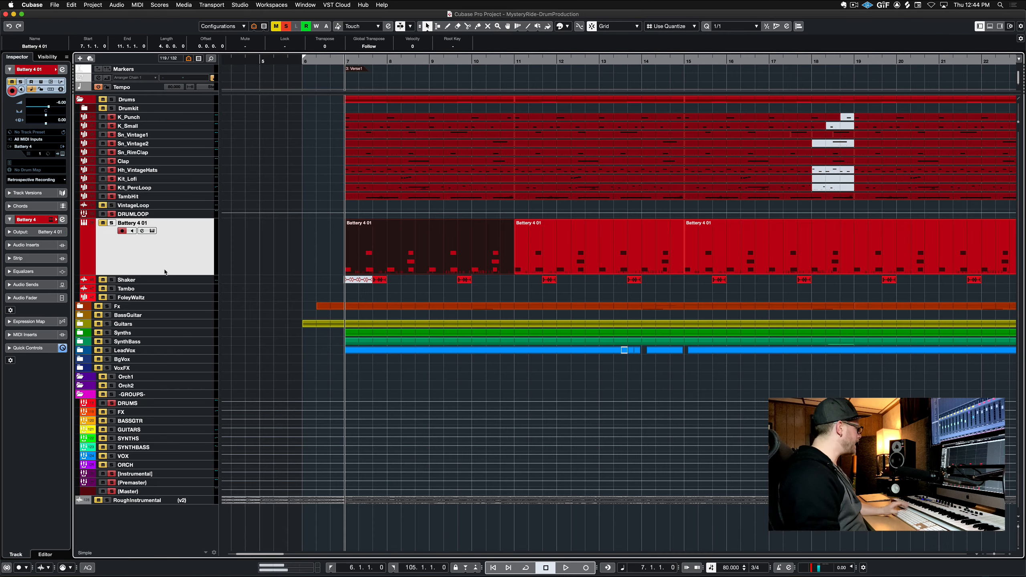
key(m)
key(s)
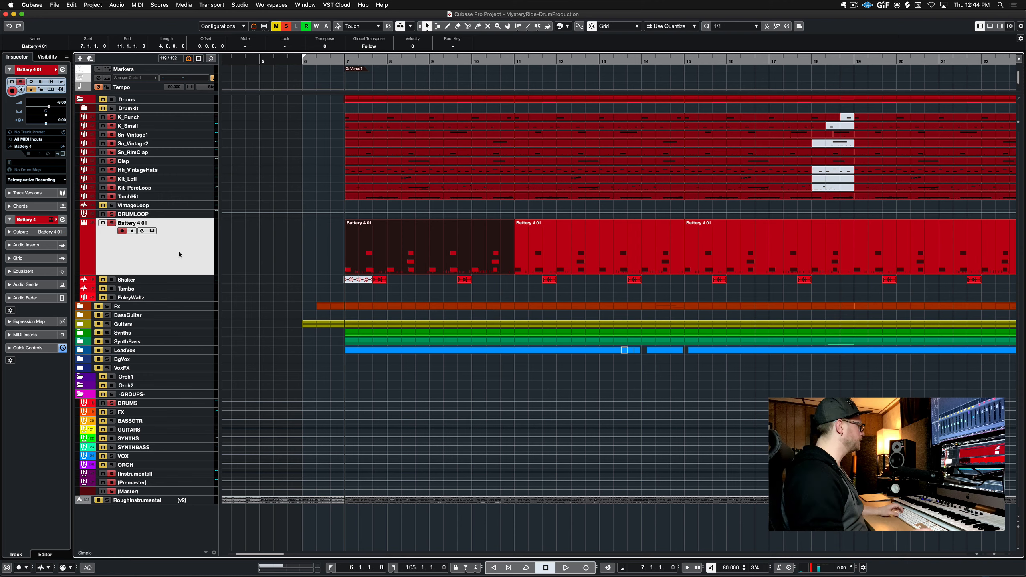
key(space)
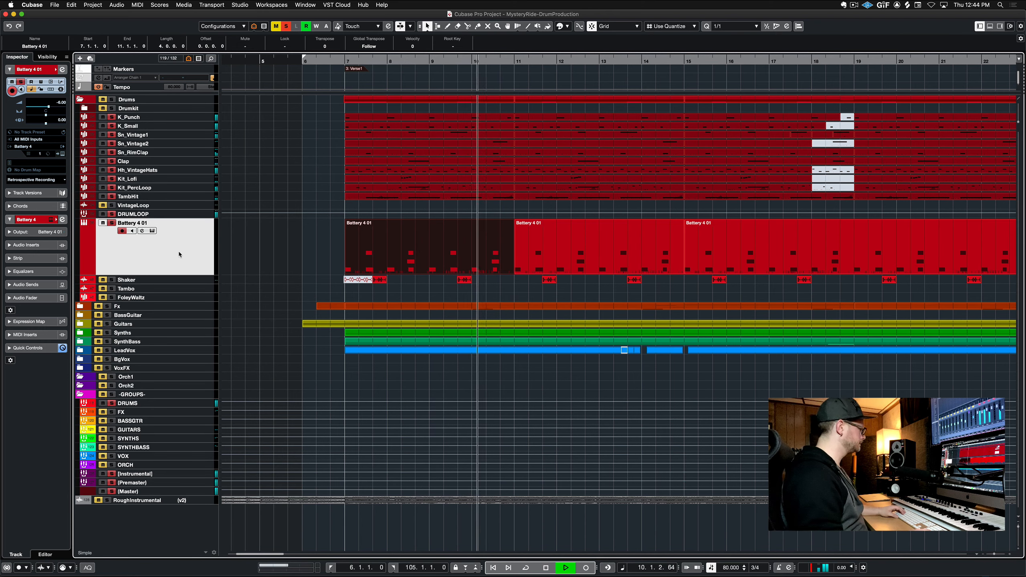
key(space)
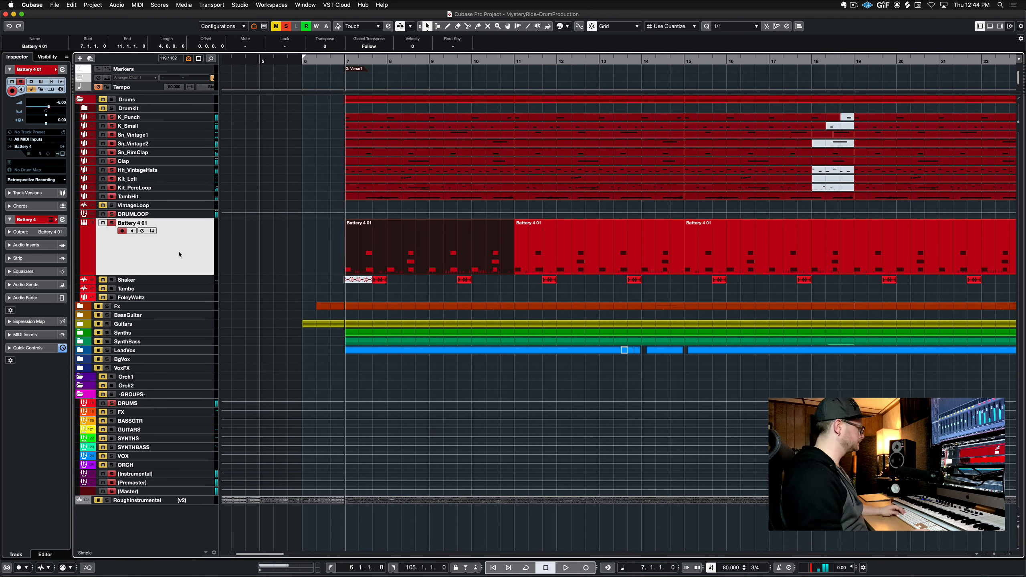
Open the Battery 4 instrument and audition the samples on its first four pads
click(153, 231)
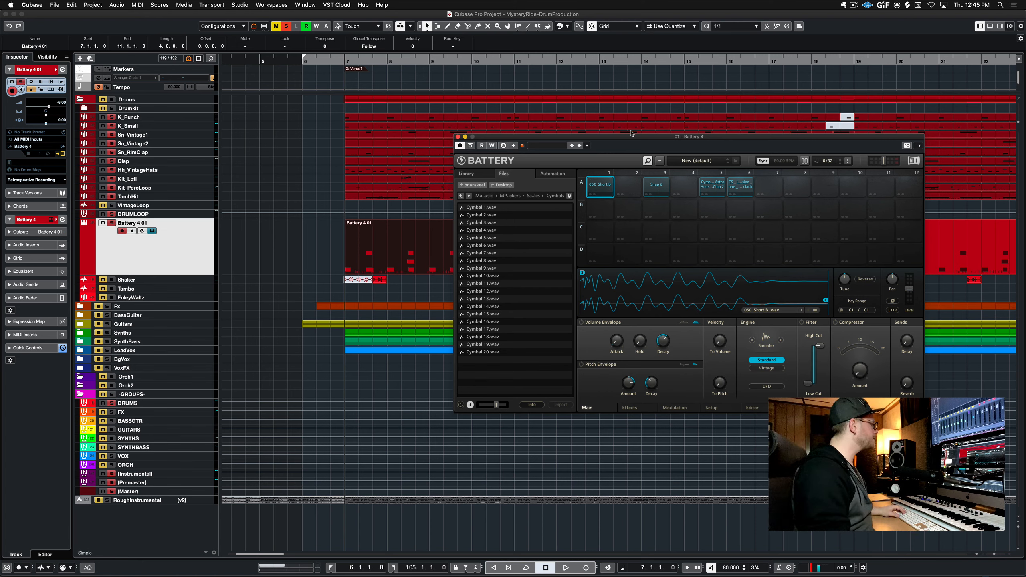
click(602, 188)
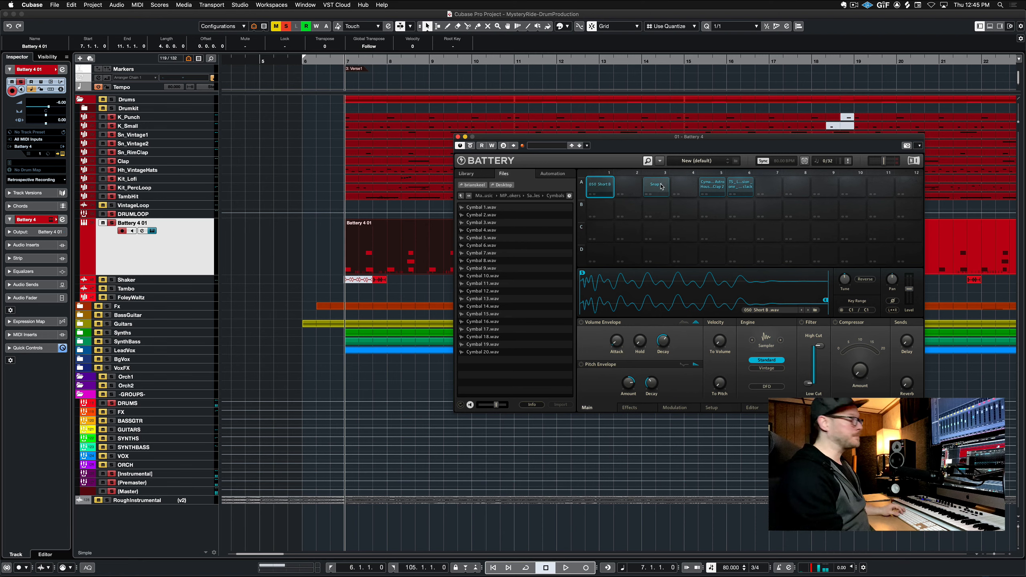
click(661, 187)
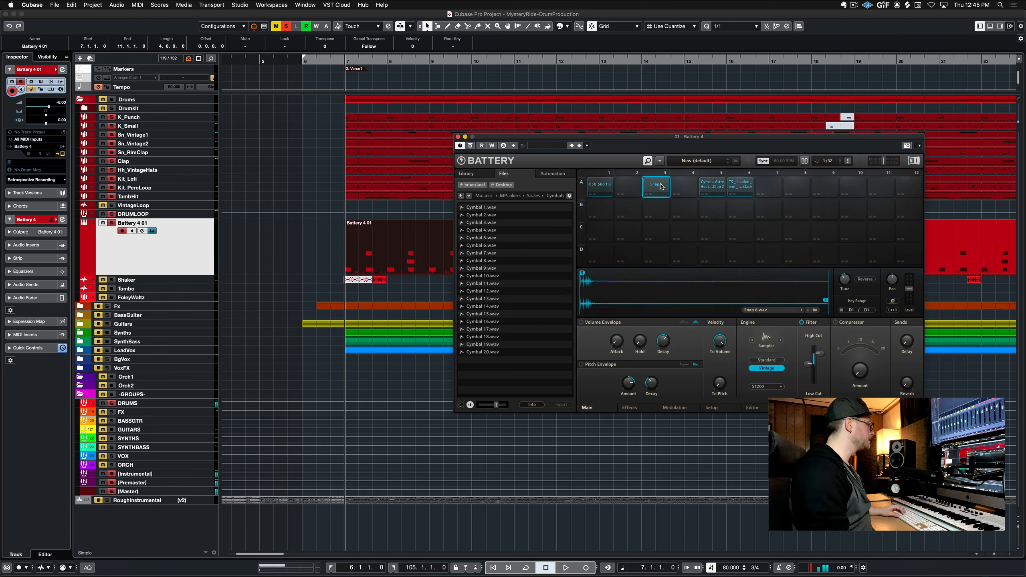
click(720, 193)
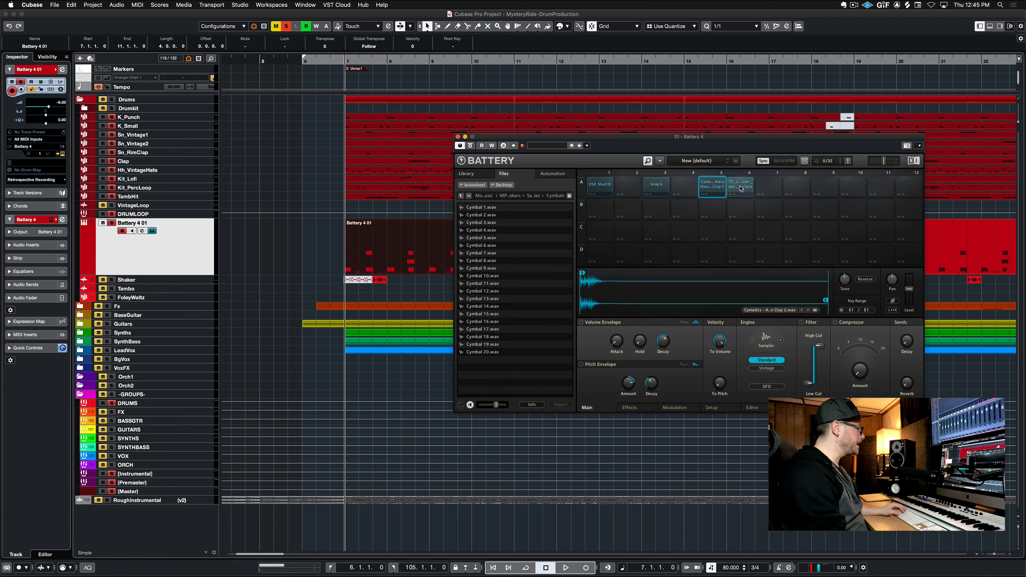
click(740, 189)
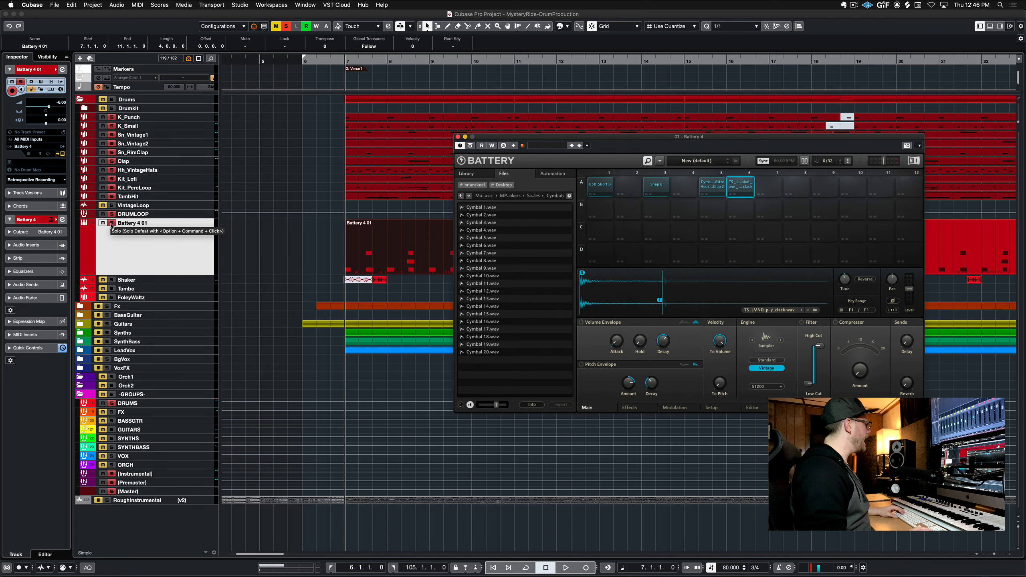
Move the Battery window down, toggle solo on the Battery 4 01 track and play the part
drag(565, 133, 537, 277)
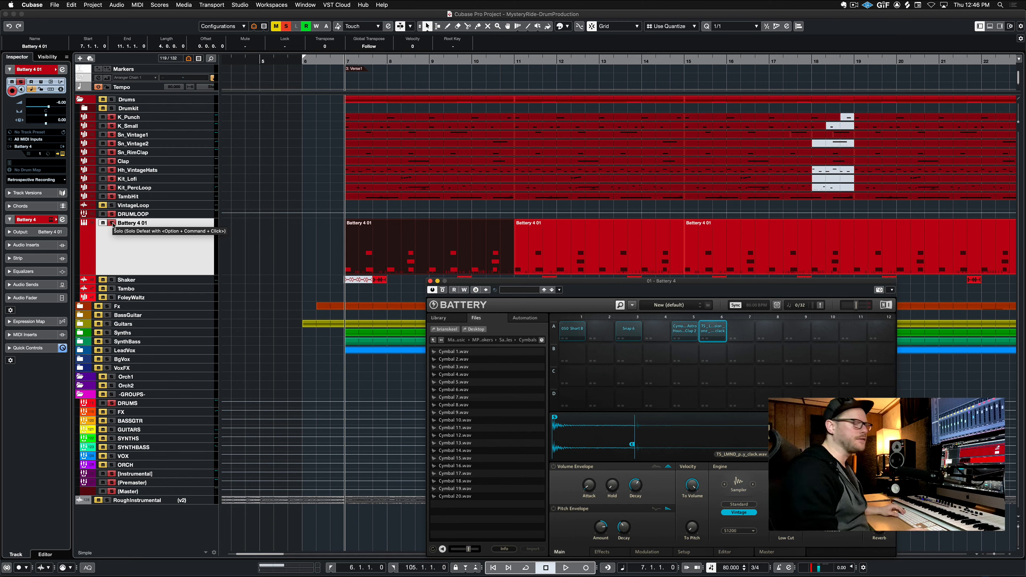
click(113, 224)
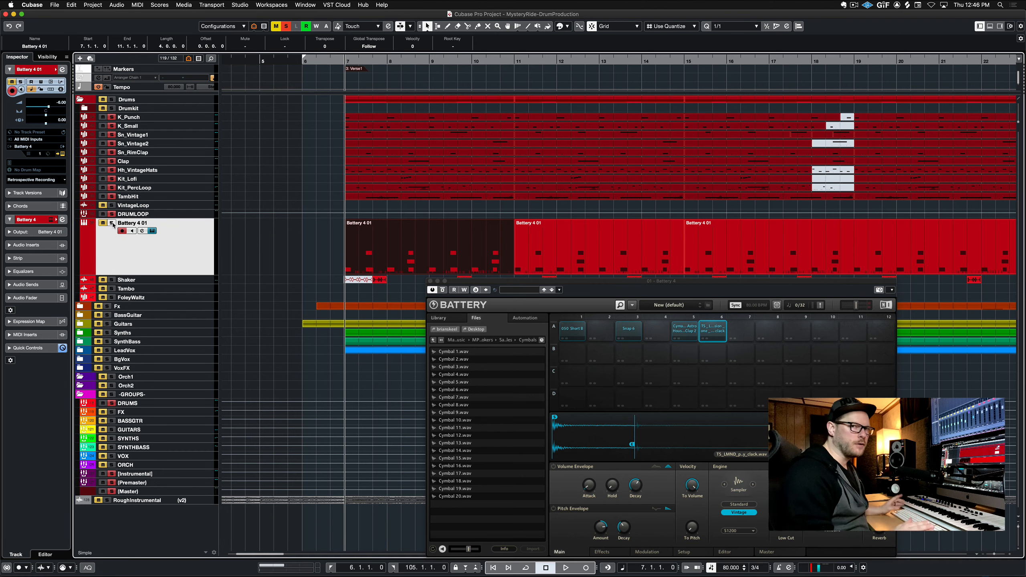
key(space)
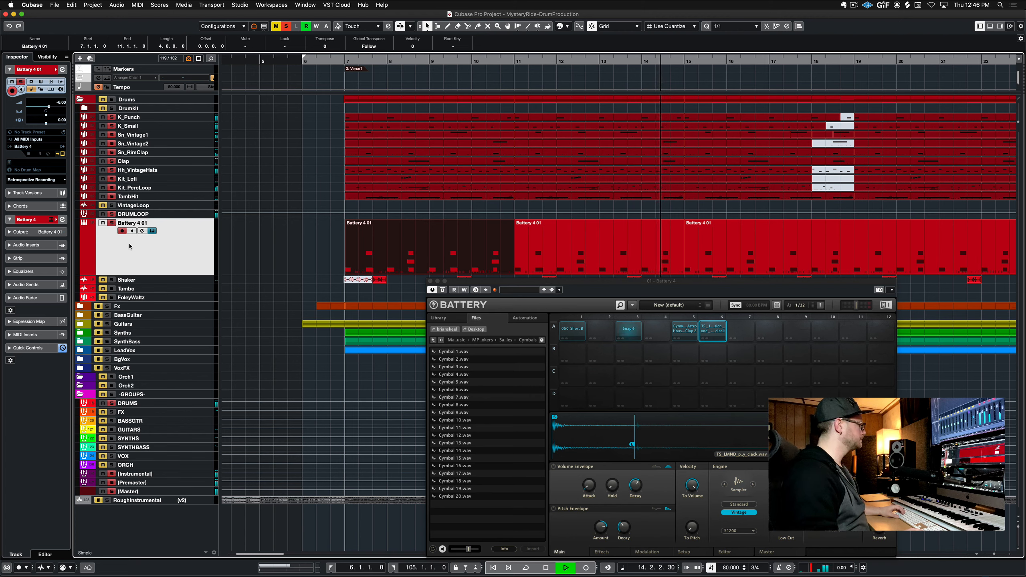
key(space)
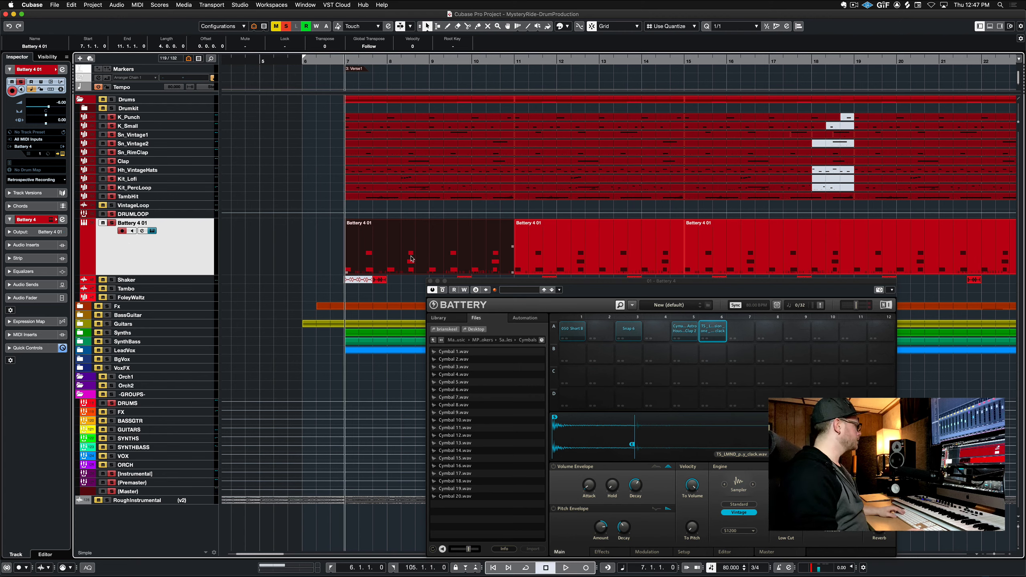
Open the Battery 4 01 part in the Key Editor, inspect the D1 note, and close the editor
key(Return)
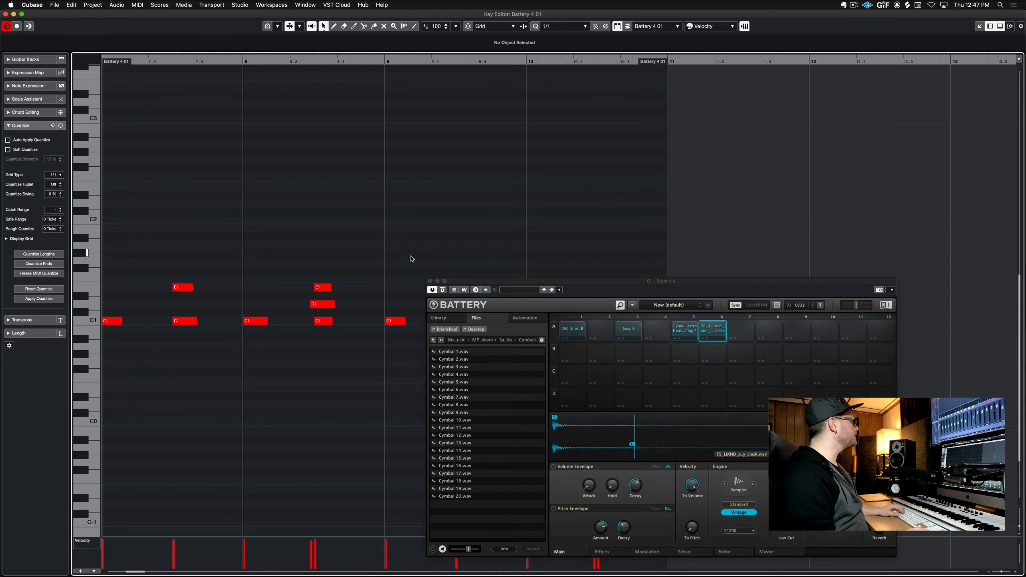
click(324, 305)
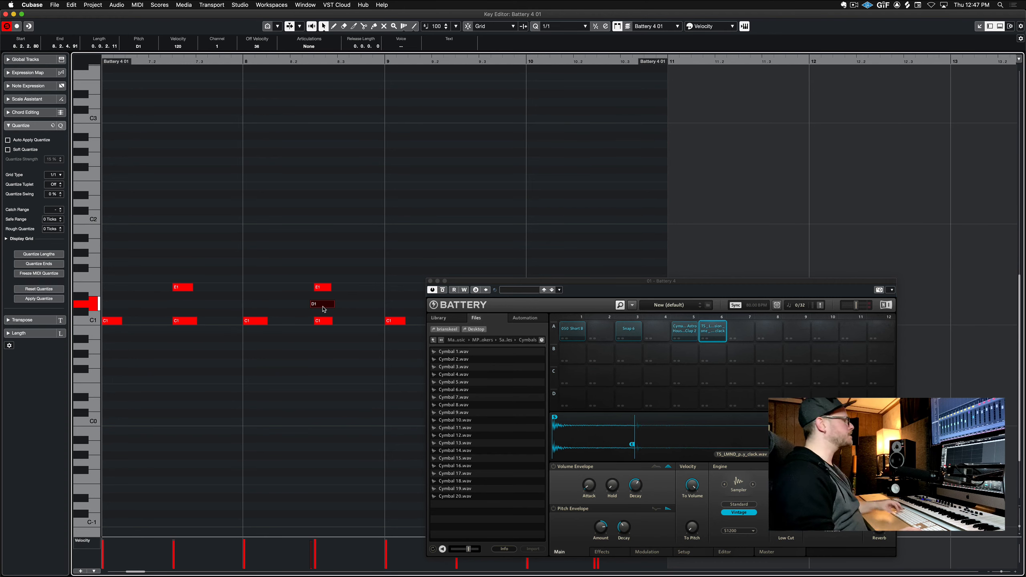
click(363, 296)
key(Return)
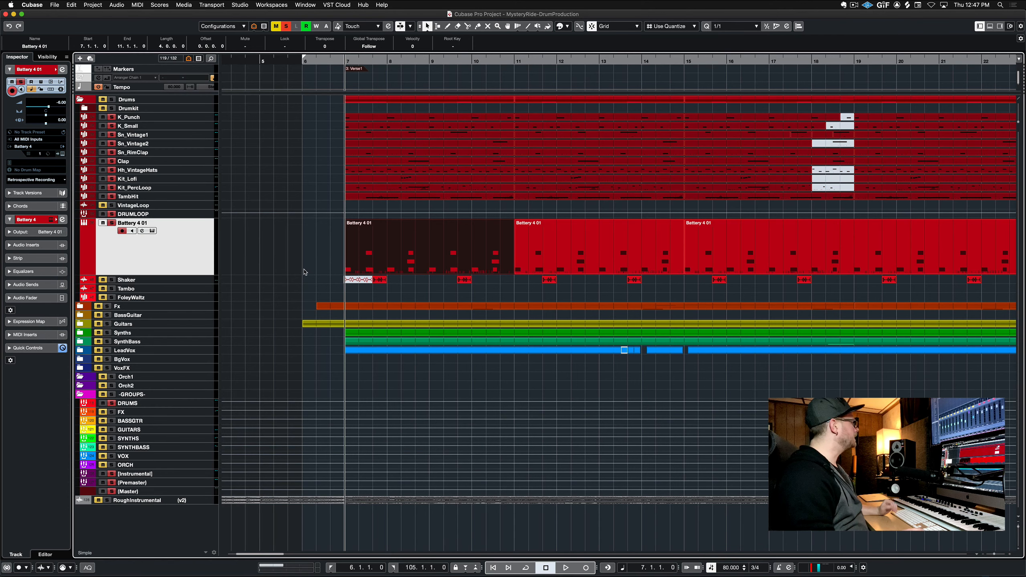
Select the Shaker track, solo it and play it back
click(205, 282)
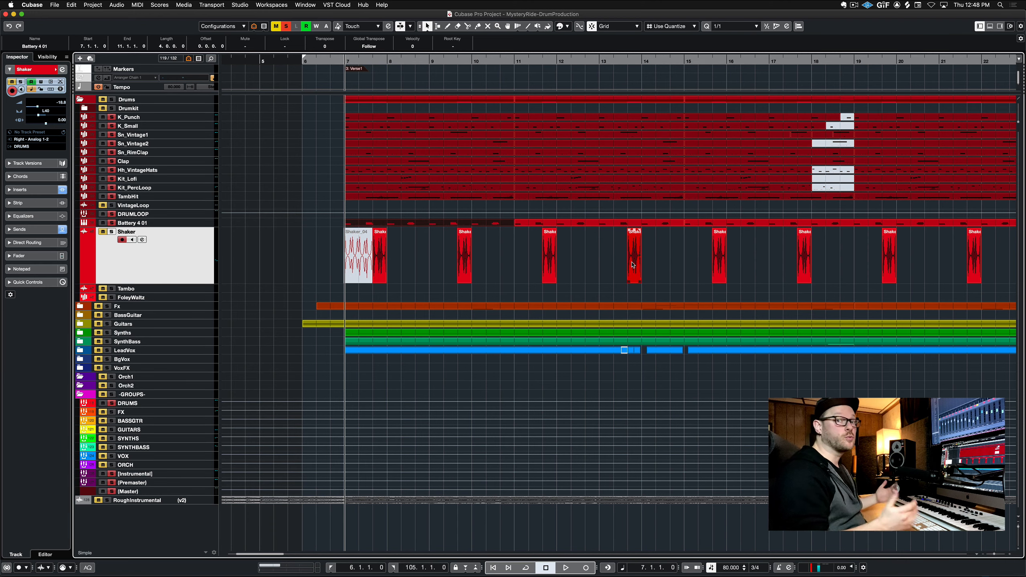
click(113, 232)
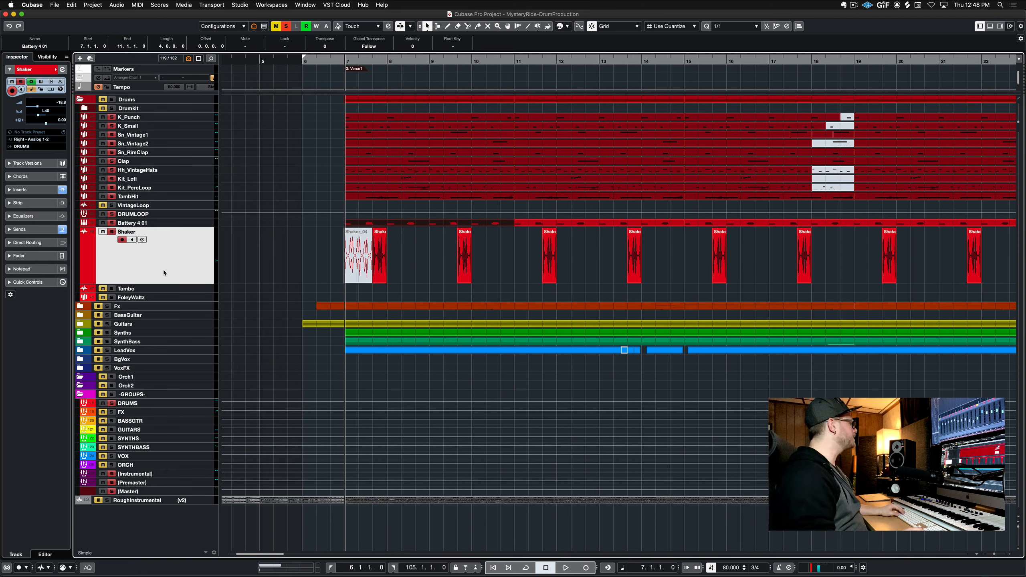
key(space)
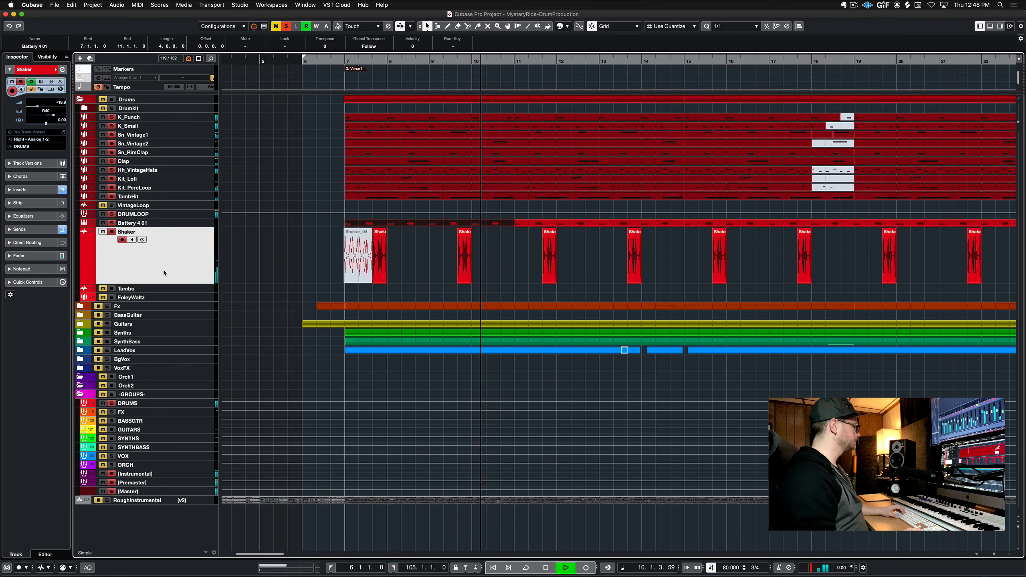
key(space)
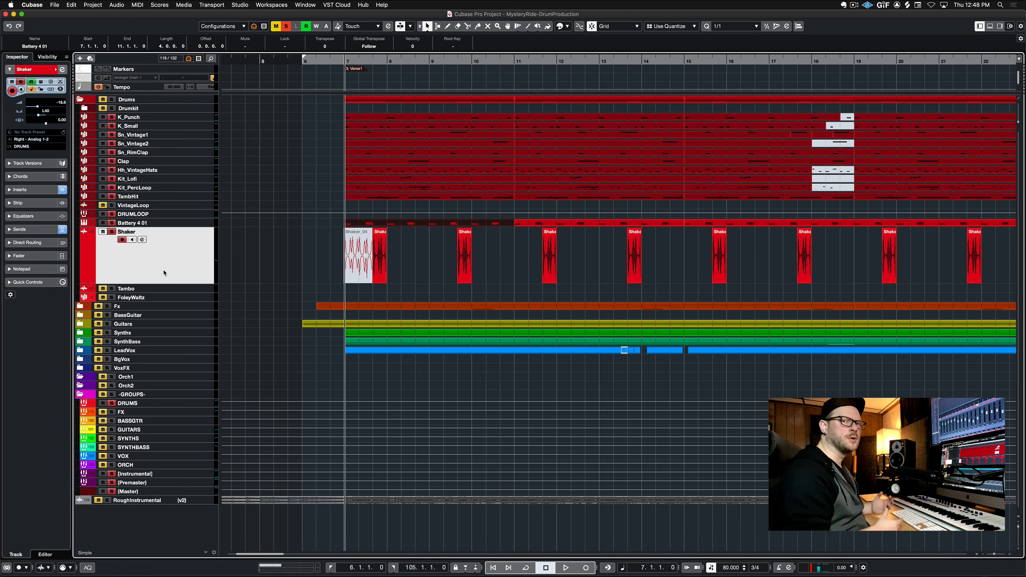
Show the Shaker track's inserts and bypass all five of them
click(22, 190)
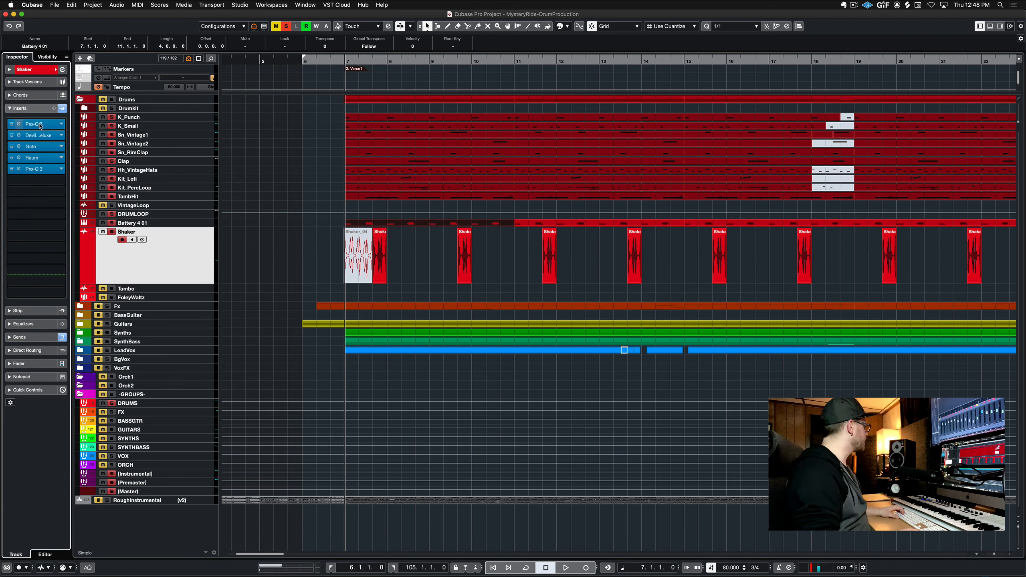
click(11, 169)
click(11, 157)
click(11, 146)
click(11, 135)
click(11, 124)
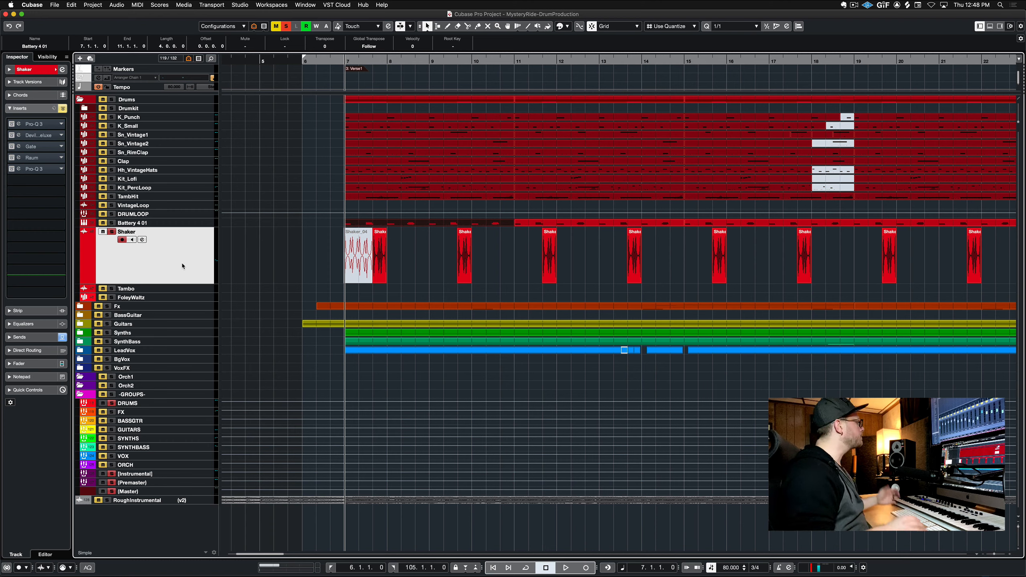
Play from just after bar 7 and re-enable the first Pro-Q 3 insert, opening its window
click(369, 59)
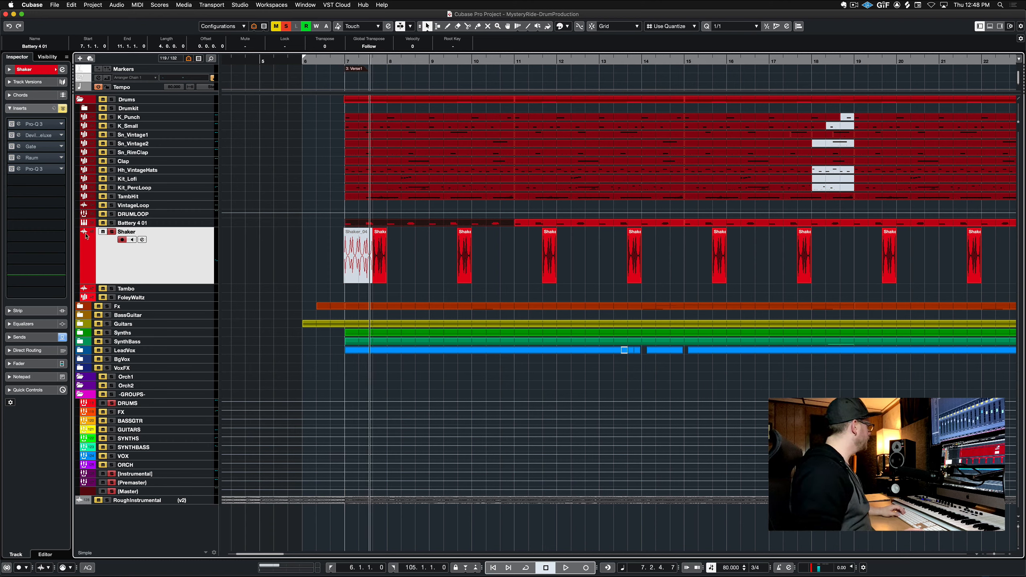
key(space)
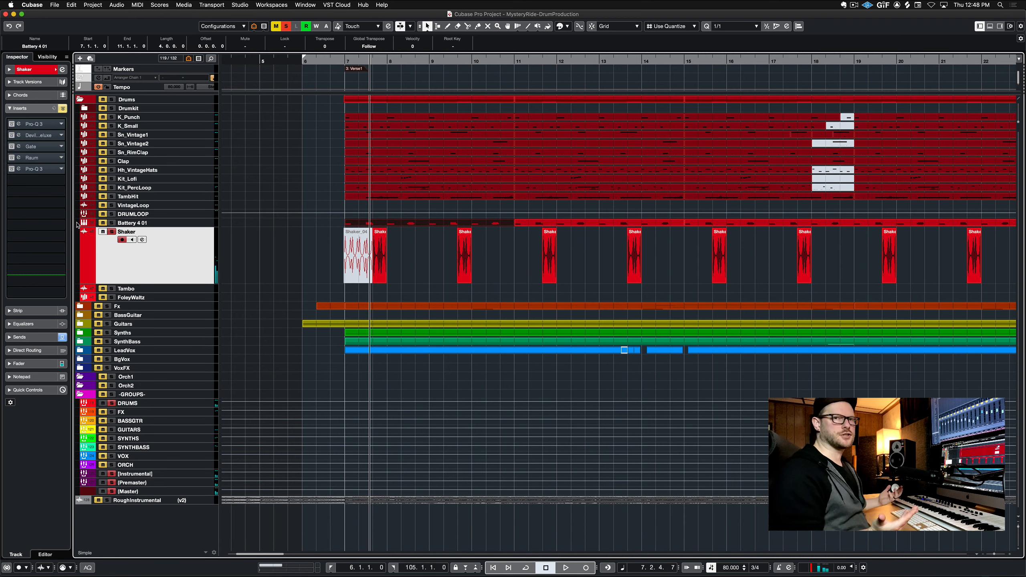
click(36, 125)
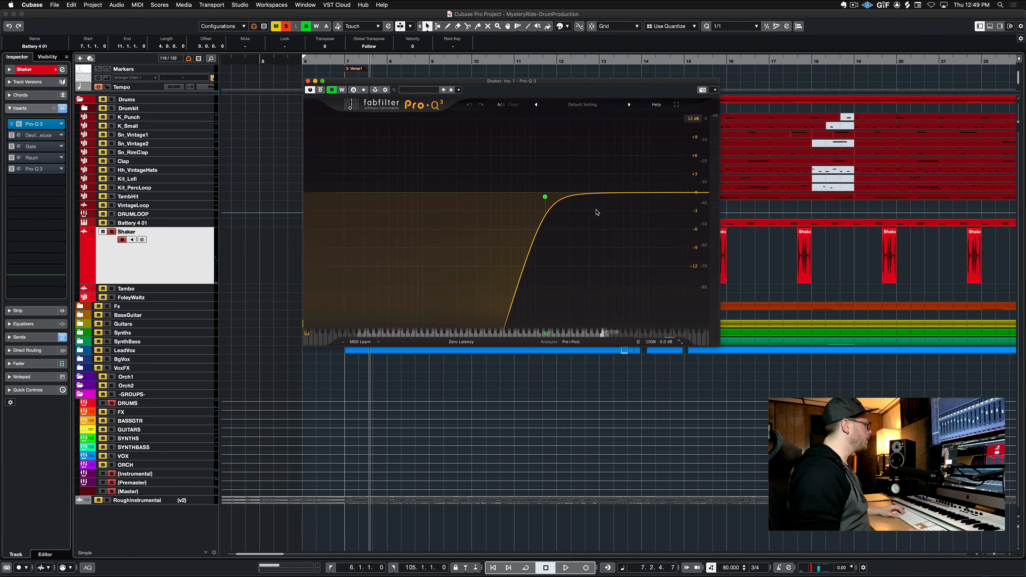
mouse_move(545, 206)
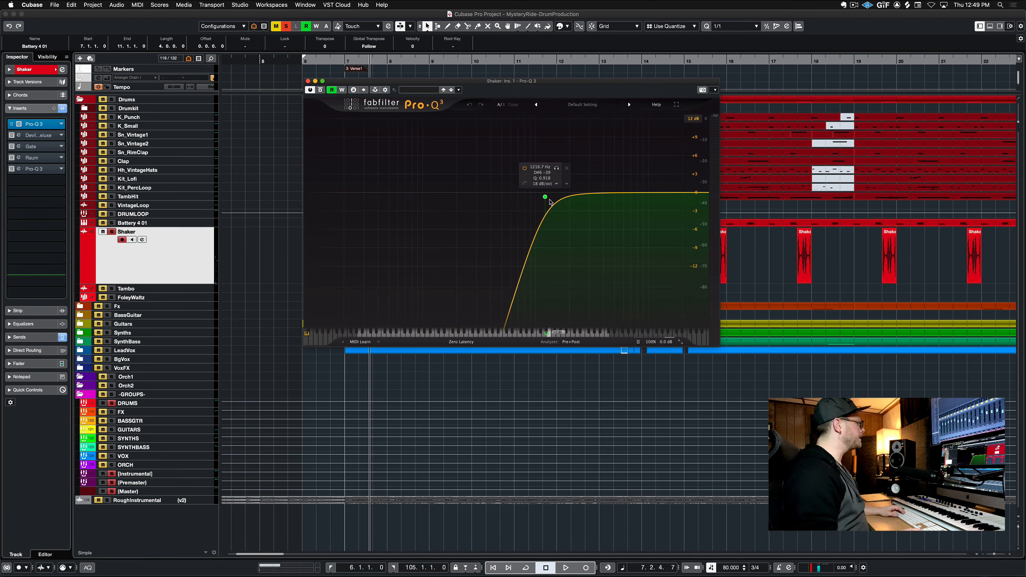
key(space)
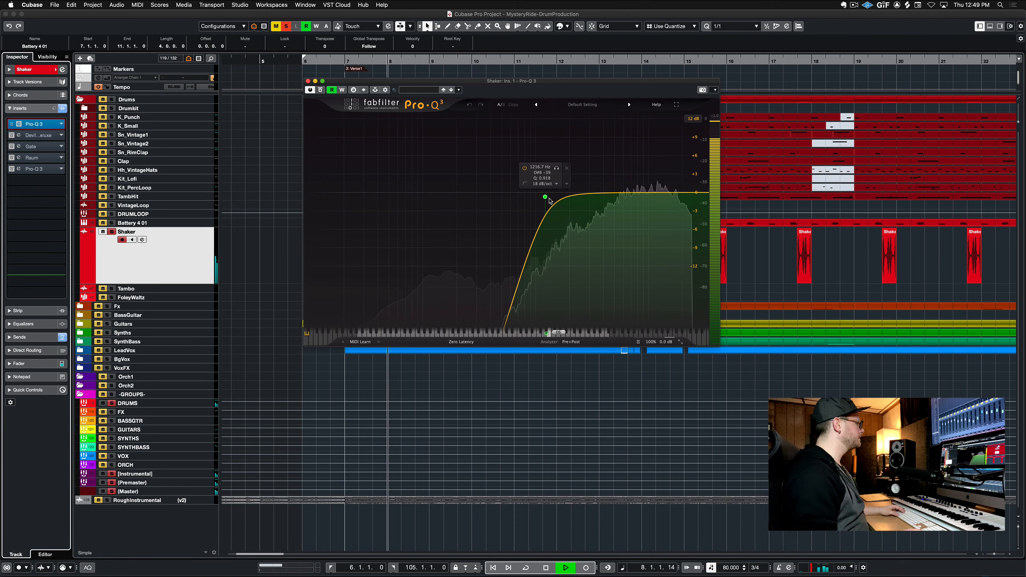
Re-enable the Devil-Loc Deluxe insert, play it briefly, and close its window
click(41, 137)
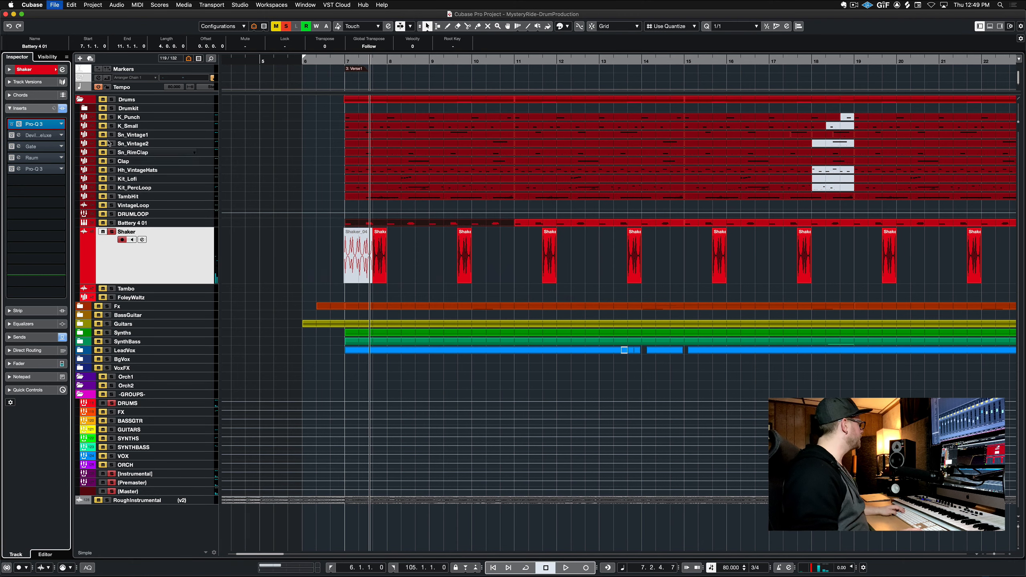
click(42, 136)
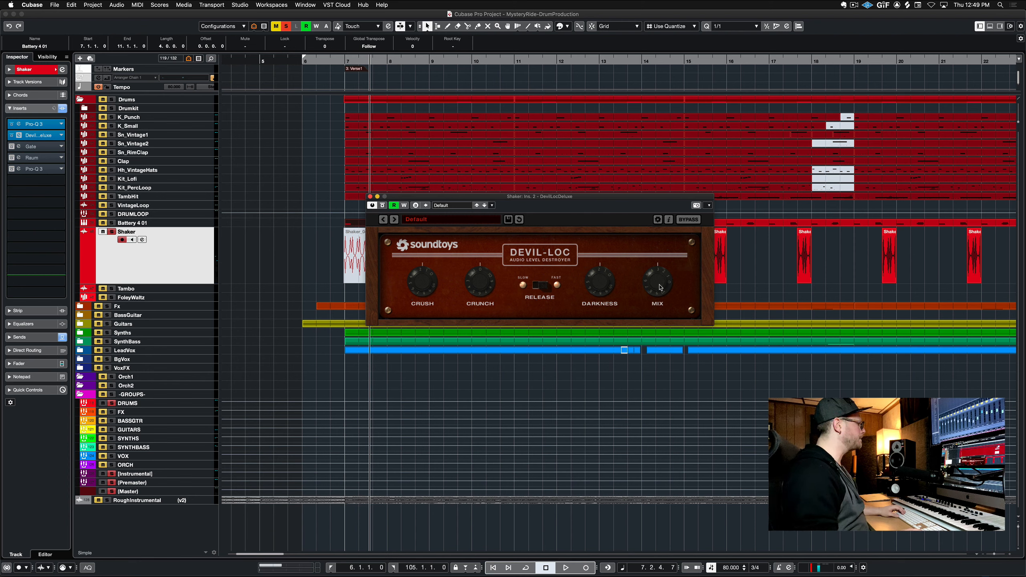
key(space)
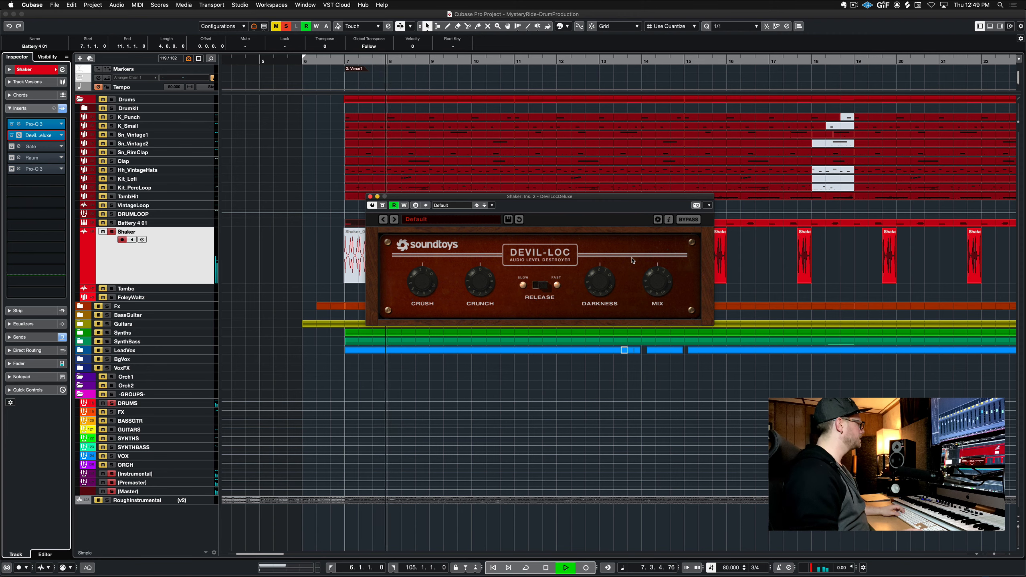
key(space)
key(super+w)
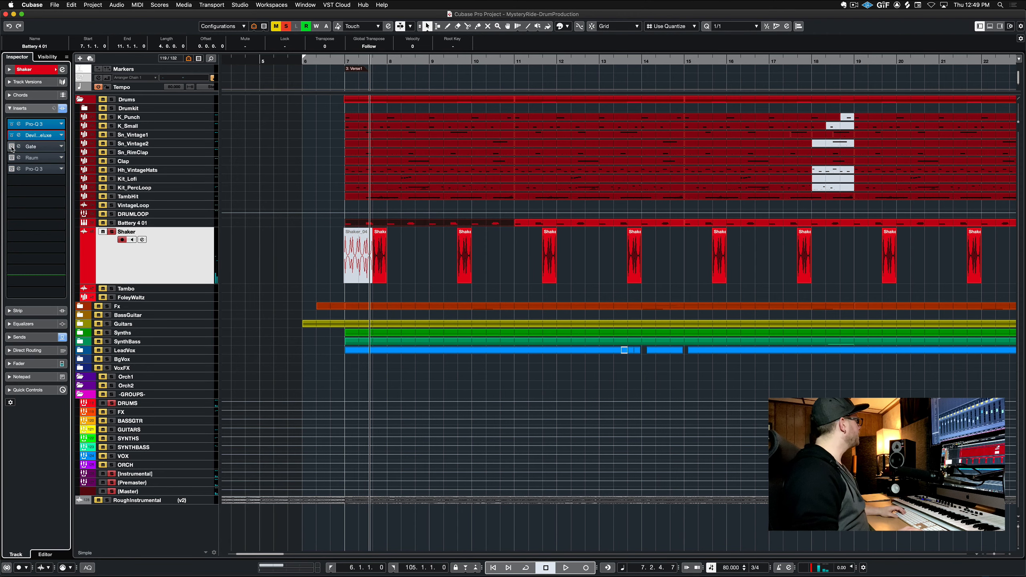
Re-enable the Gate insert and compare it bypassed and active during playback
click(38, 147)
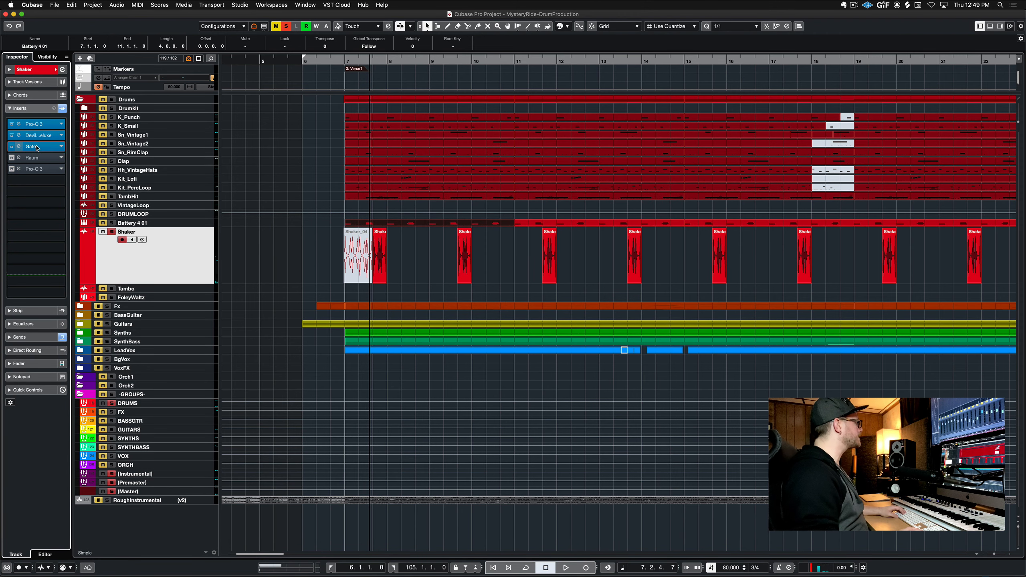
key(space)
click(386, 167)
key(space)
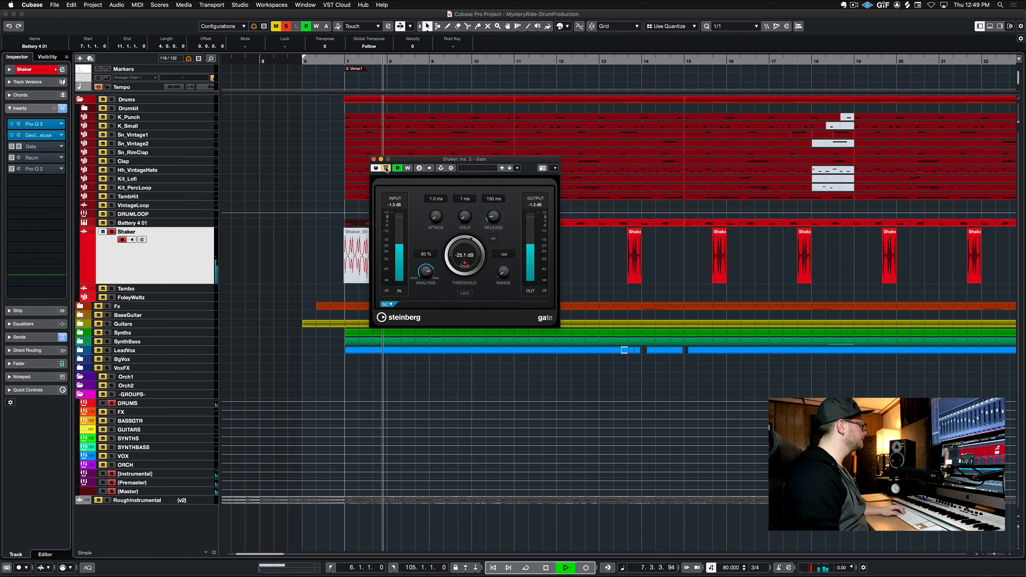
click(386, 167)
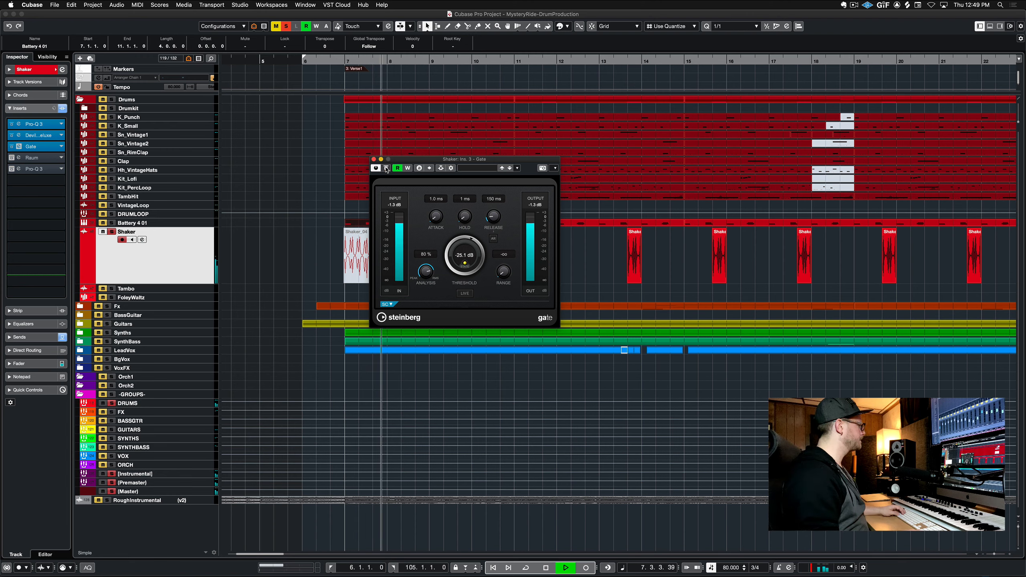
Close the Gate window, re-enable the Raum reverb insert on the Shaker track, and audition it during playback
key(space)
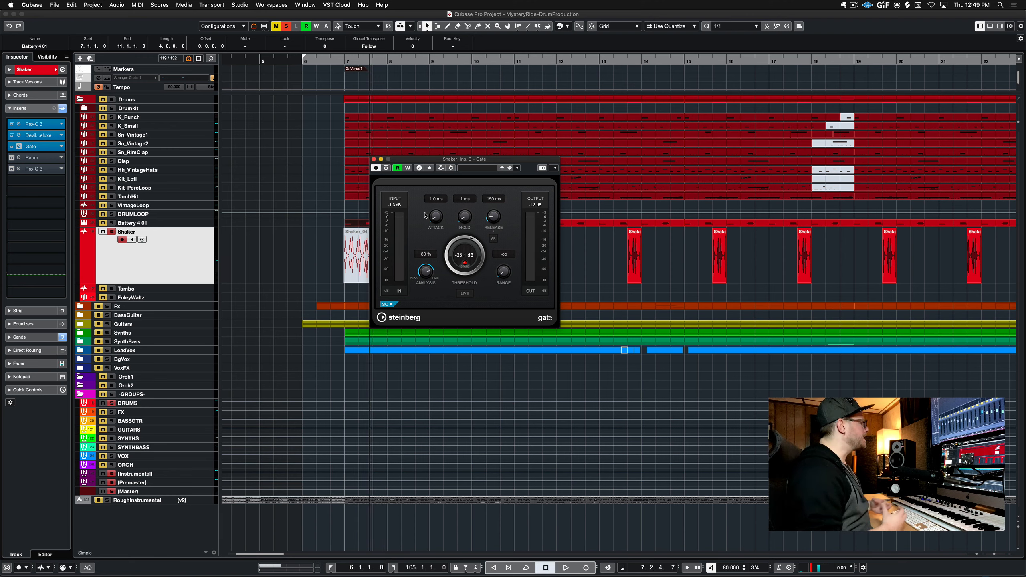
key(super+w)
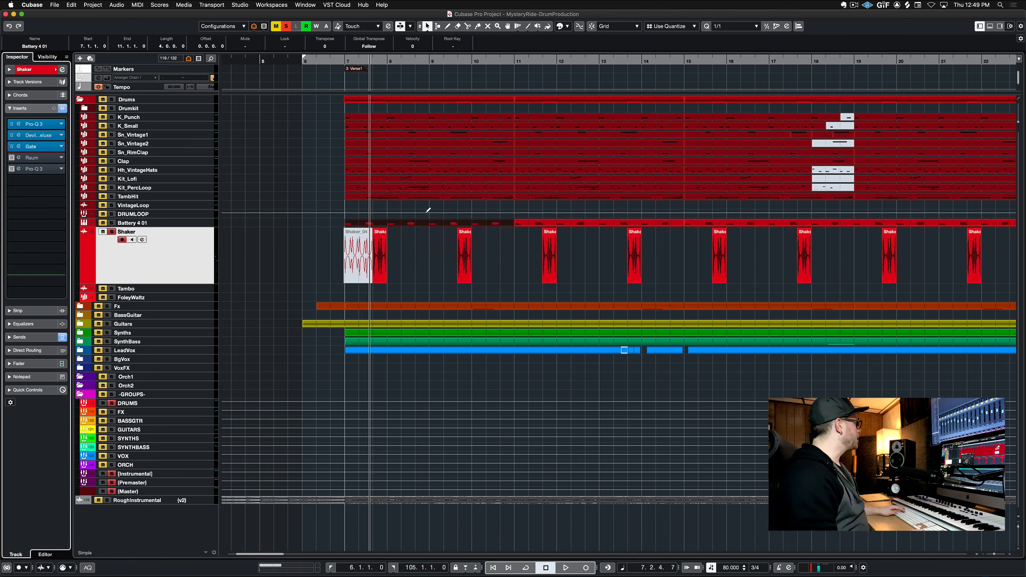
click(11, 158)
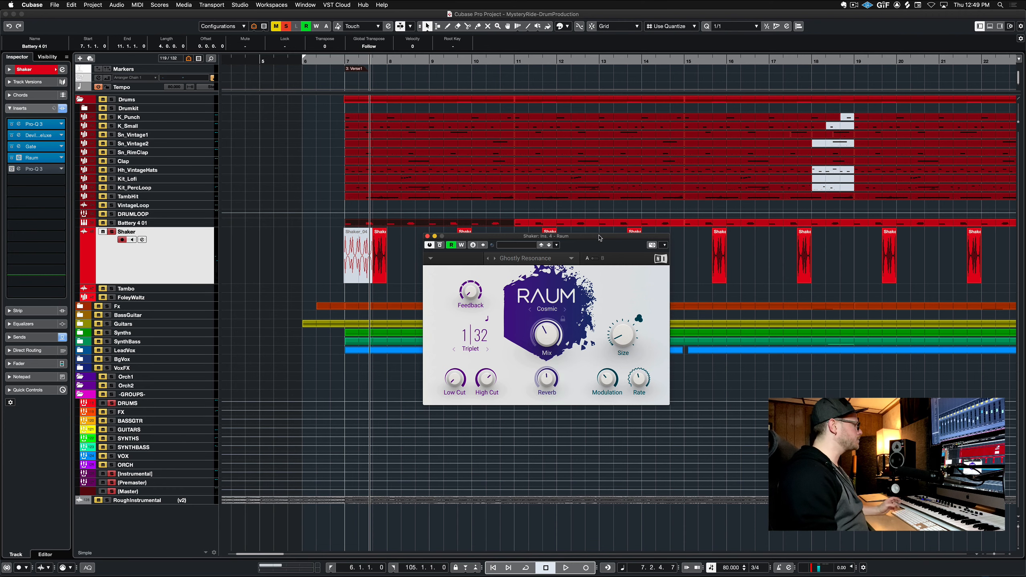
drag(599, 237, 642, 107)
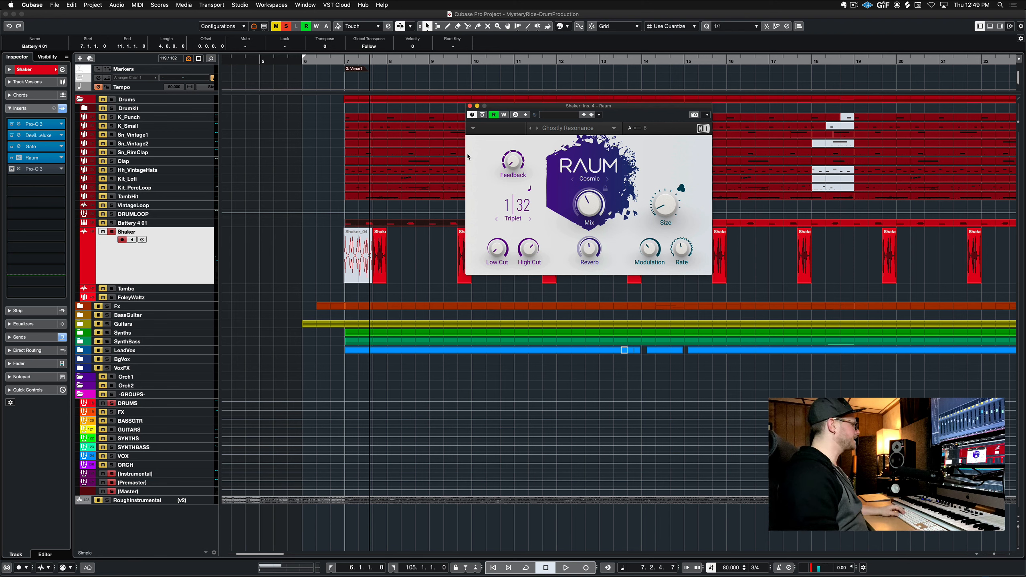
key(space)
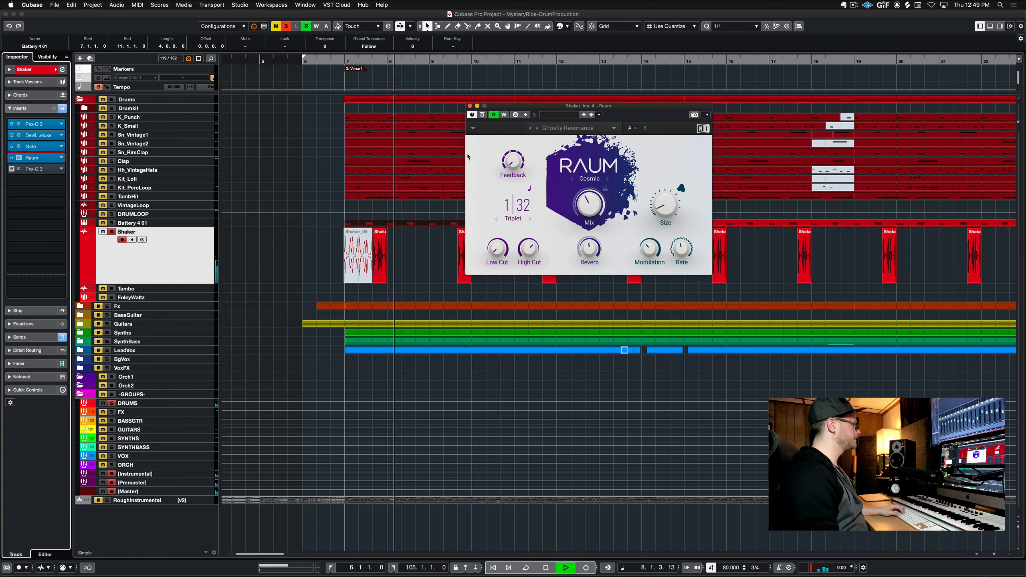
key(space)
Re-enable the second Pro-Q 3 insert, audition it during playback, and close both plugin windows
click(53, 170)
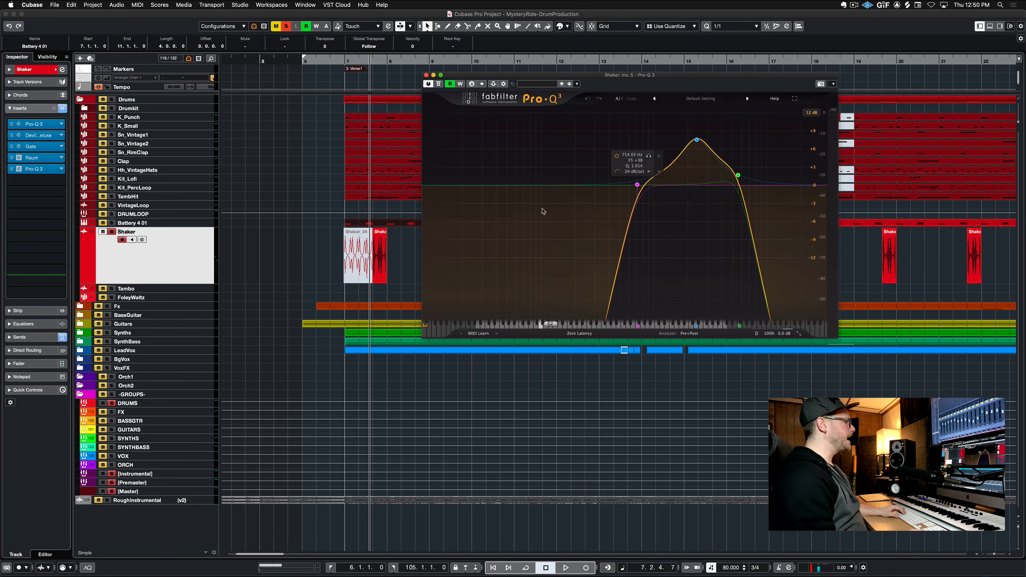
key(space)
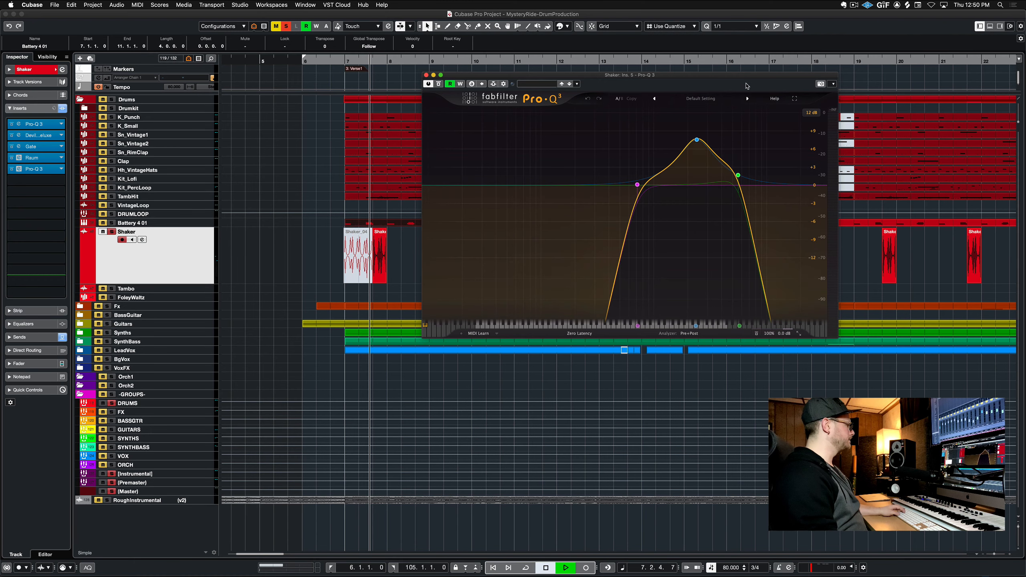
key(space)
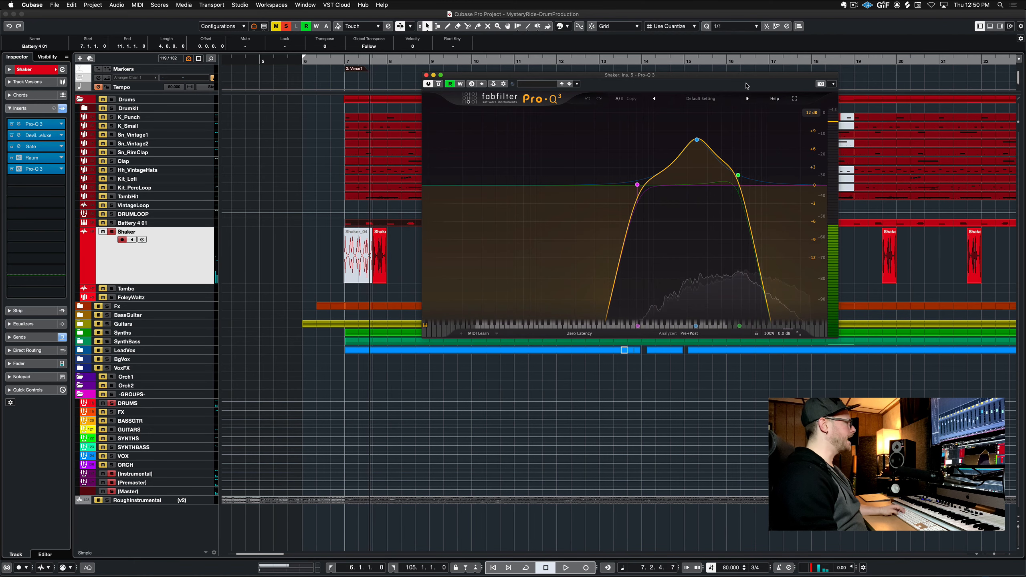
key(super+w)
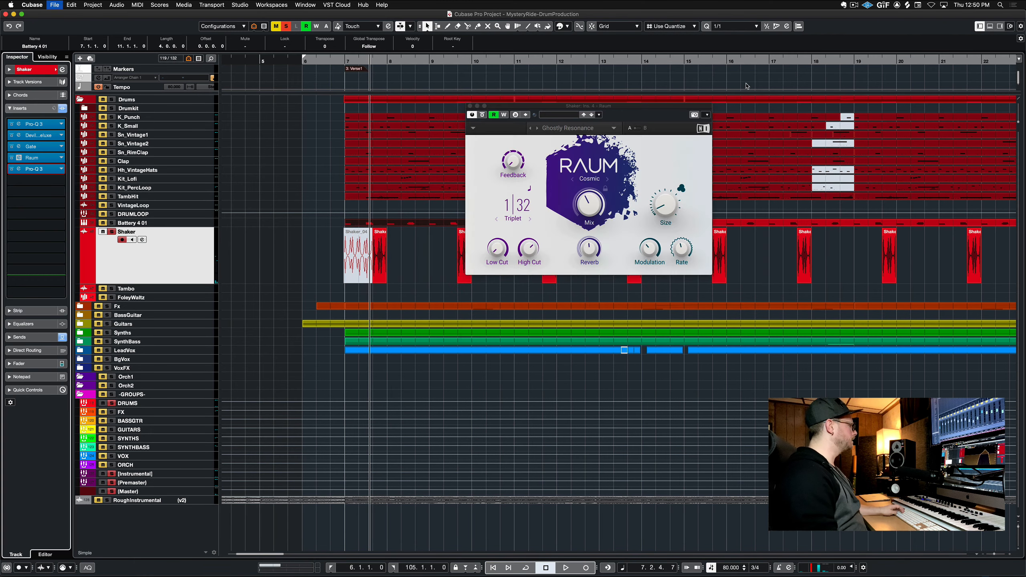
key(super+w)
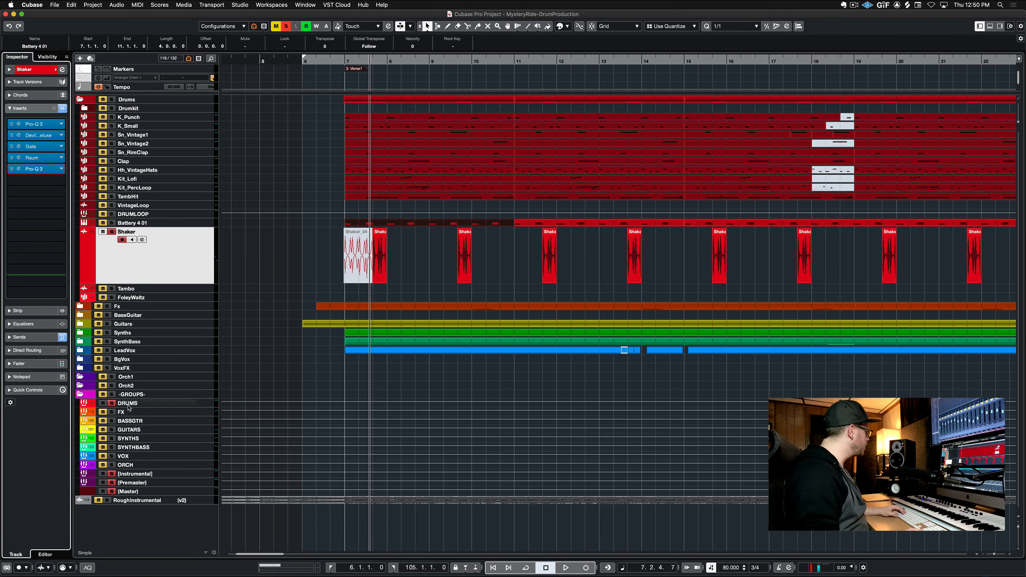
Open the DRUMS group's VBC Rack insert and compare it bypassed and active during playback, then close it
click(204, 404)
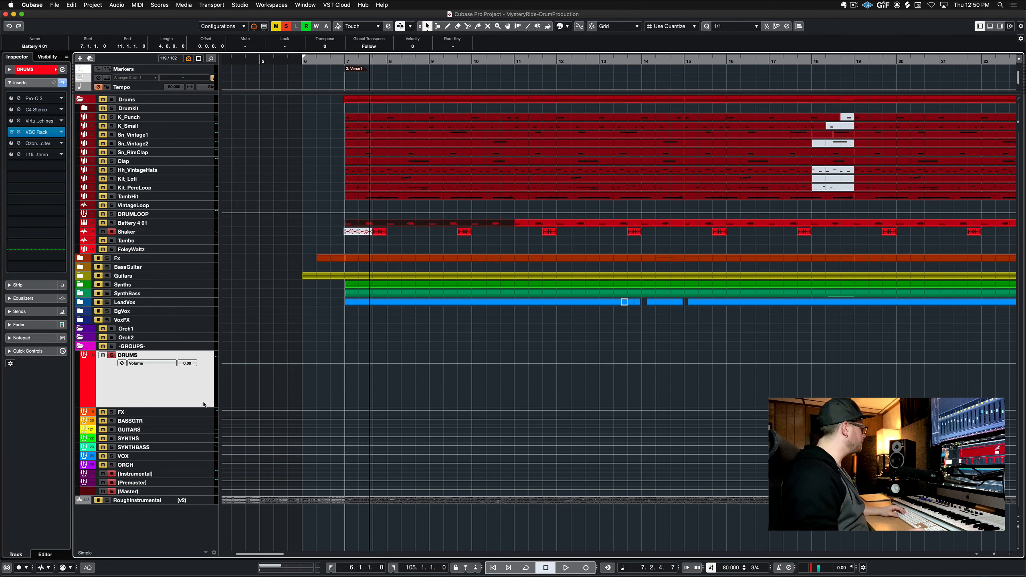
click(43, 132)
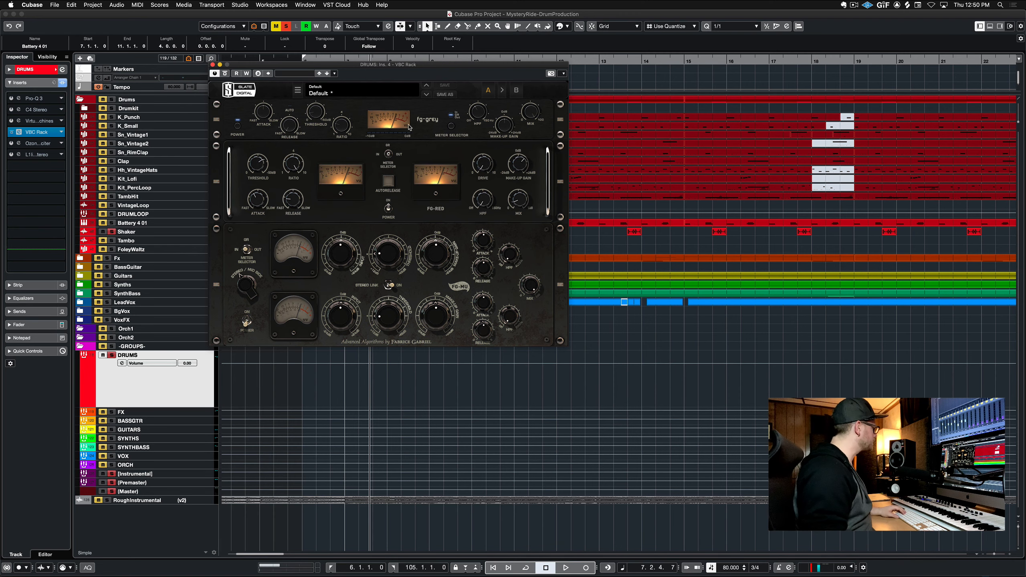
click(224, 74)
key(space)
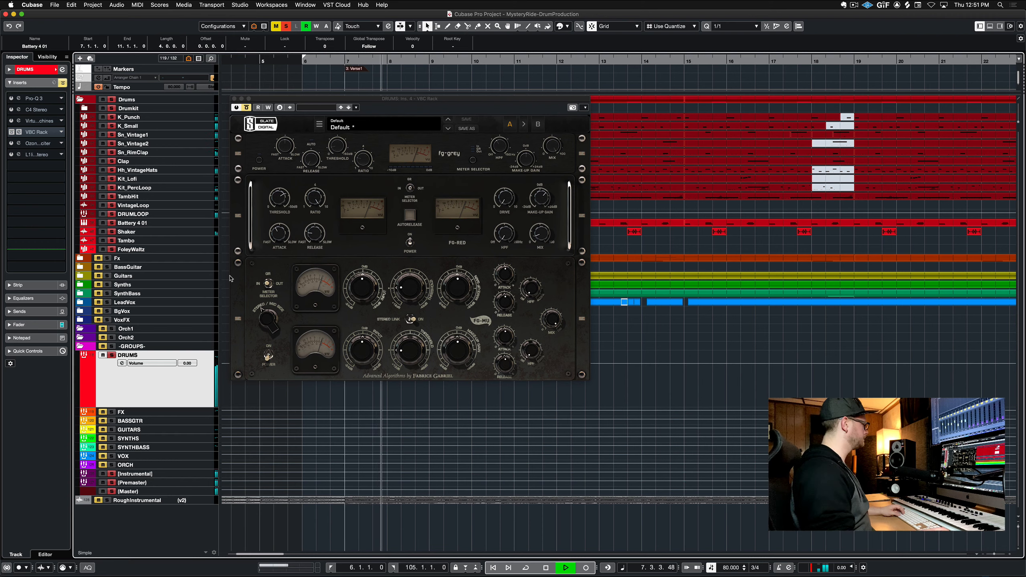
click(247, 108)
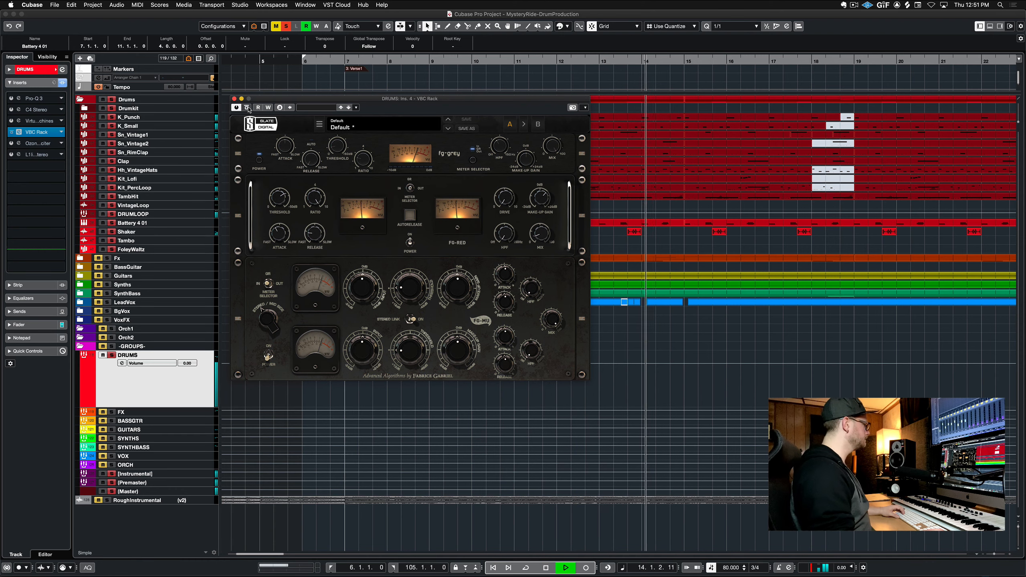
key(space)
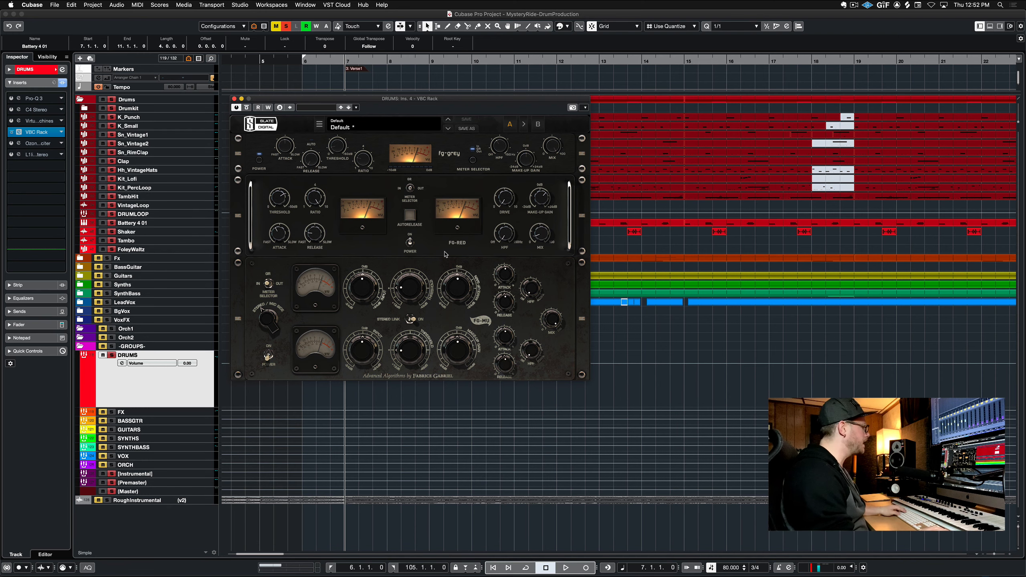
key(super+w)
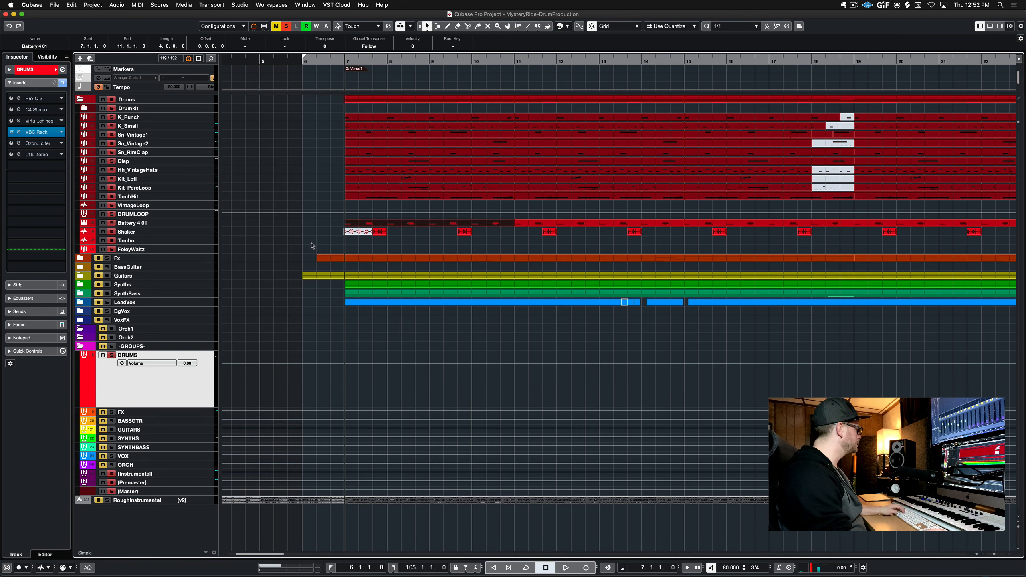
Clear all solos and play the full arrangement together
click(285, 27)
click(420, 249)
key(space)
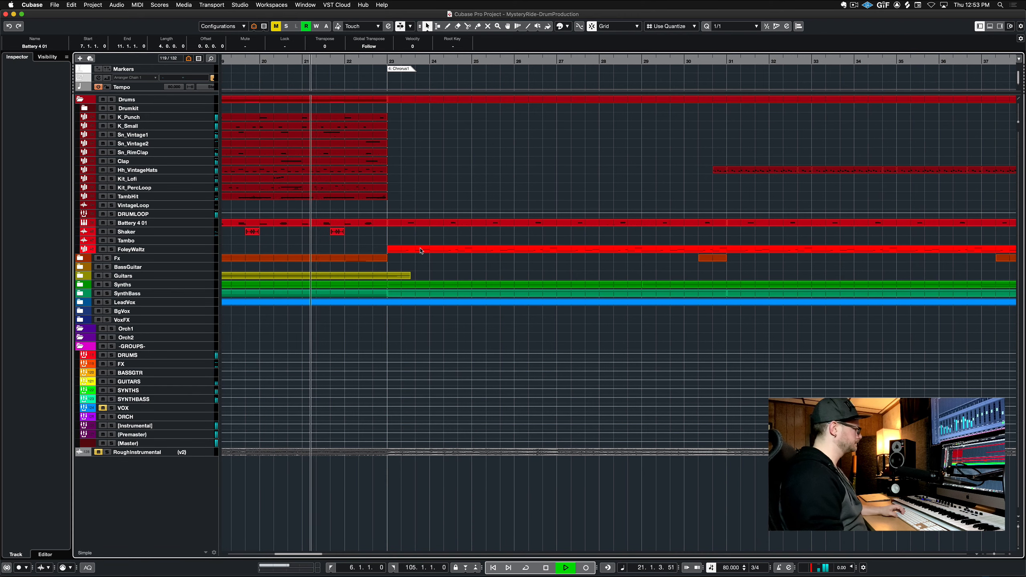
click(439, 272)
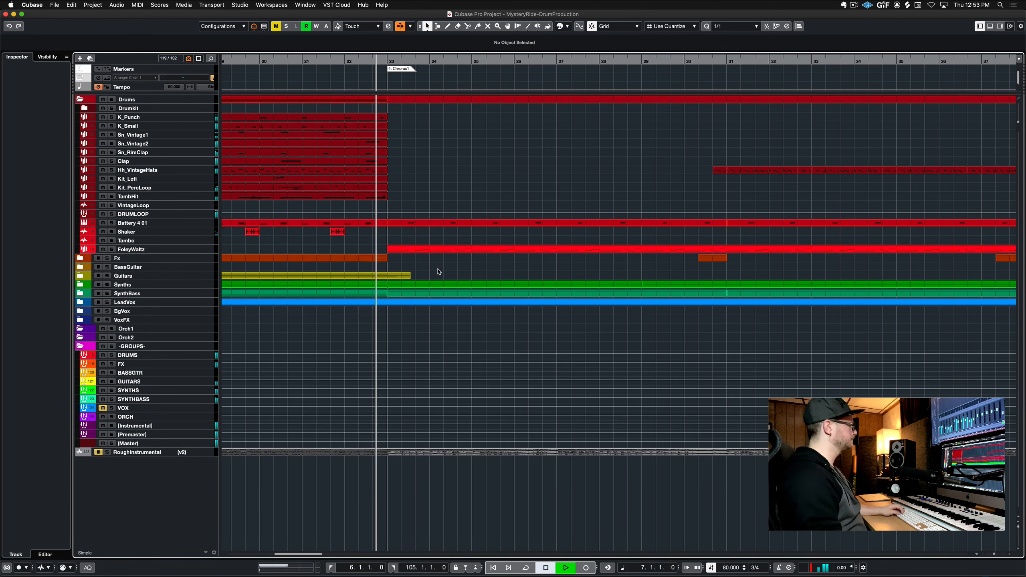
scroll(439, 272, right, 1)
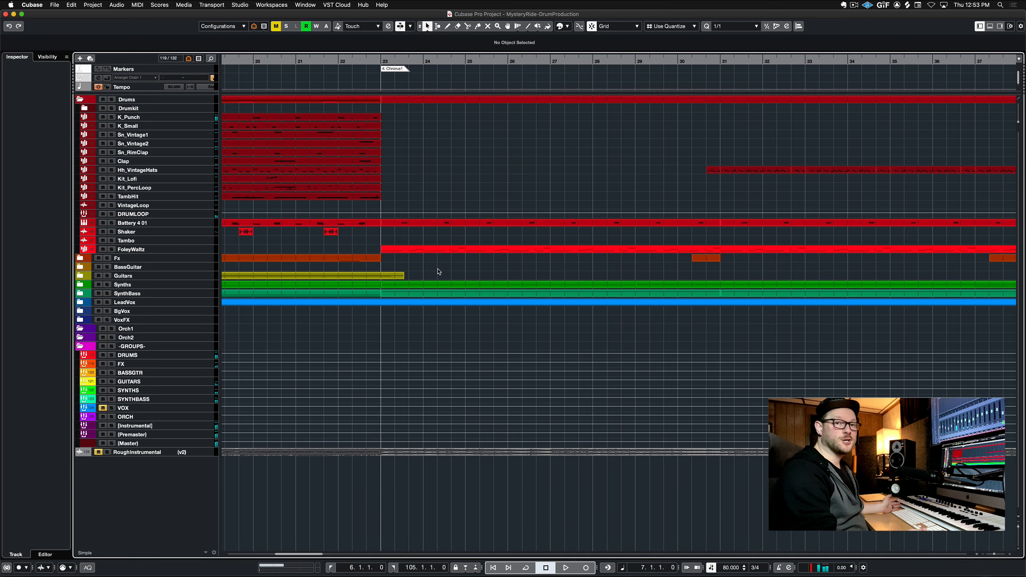